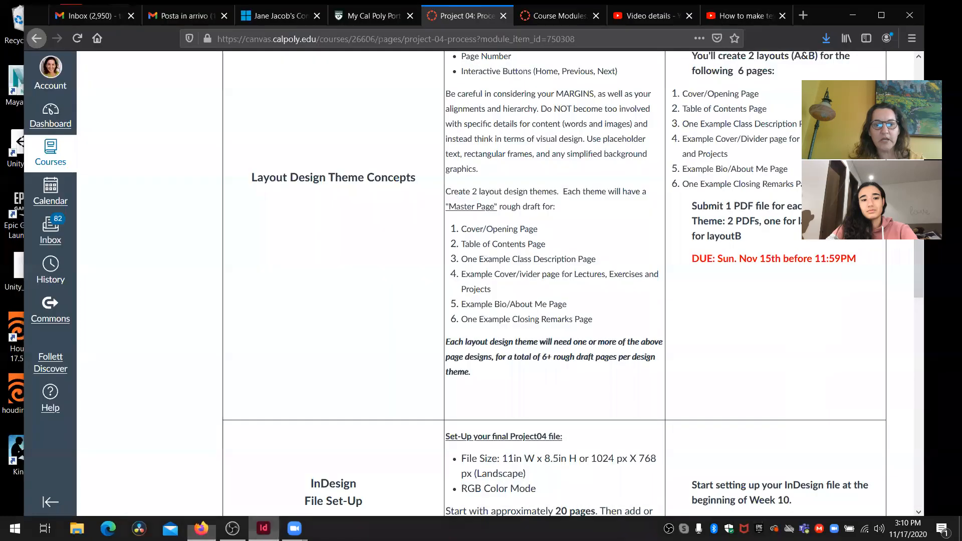
- Switch to InDesign and delete the NEXT button in the lower-right corner of page 7
click(264, 528)
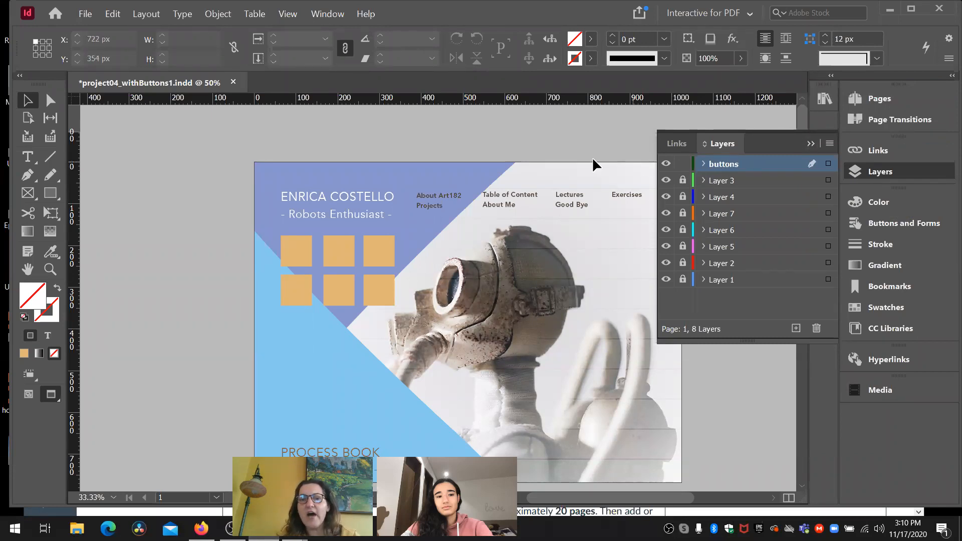
click(808, 145)
drag(797, 145, 808, 418)
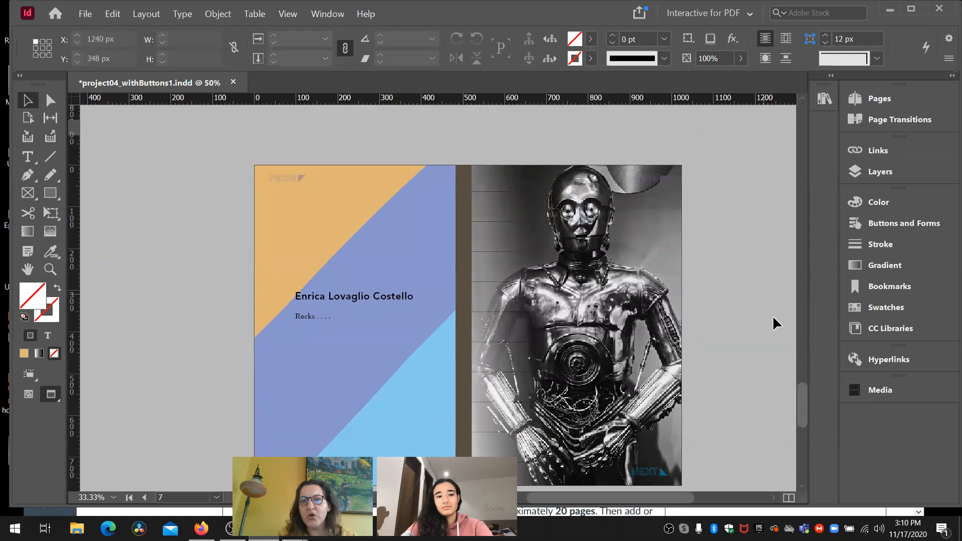
drag(802, 389, 804, 429)
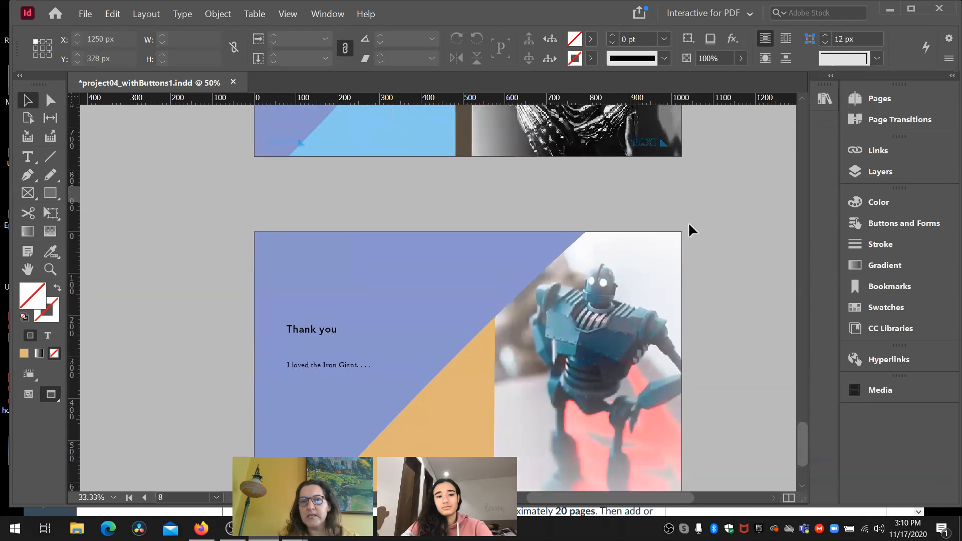
click(647, 144)
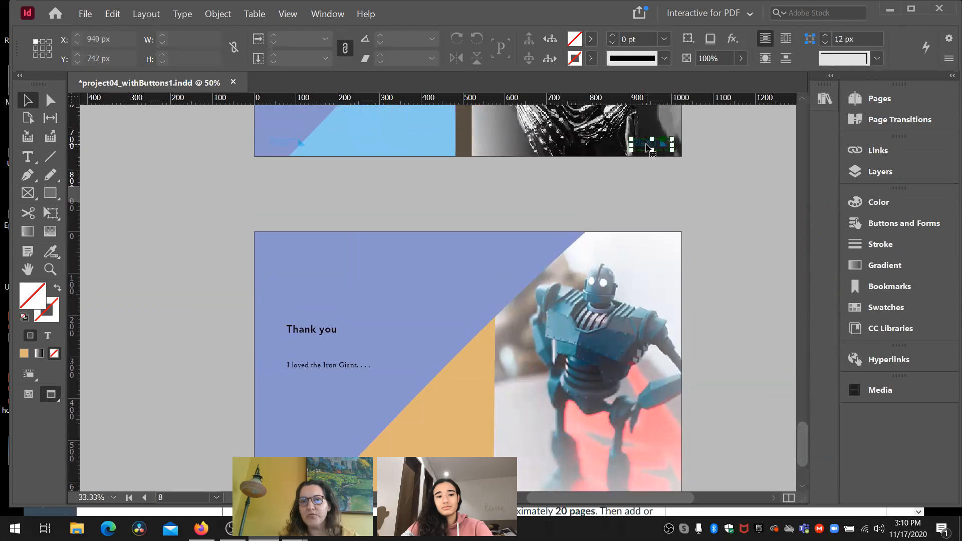
click(693, 196)
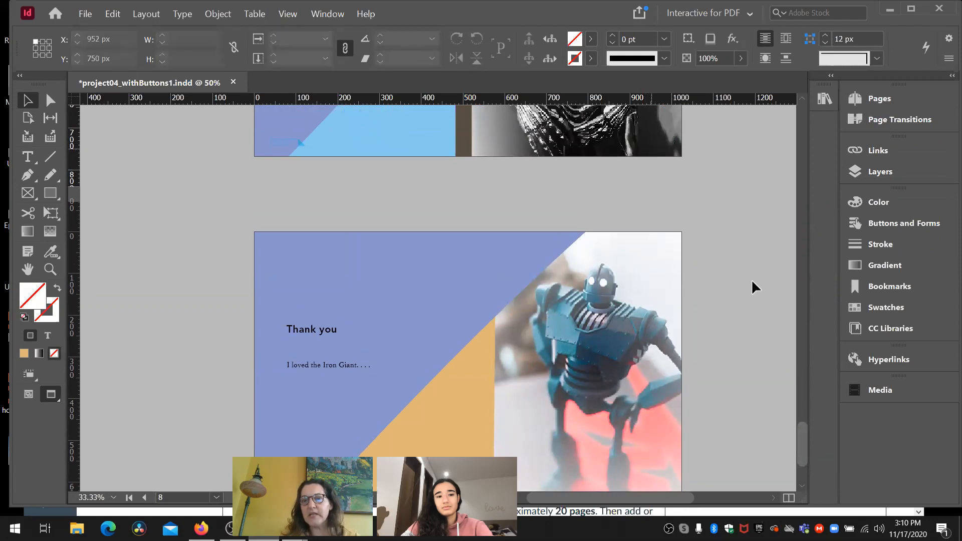
- Delete the remaining navigation buttons in the upper-right, upper-left and lower-left corners of page 7
drag(801, 431, 789, 386)
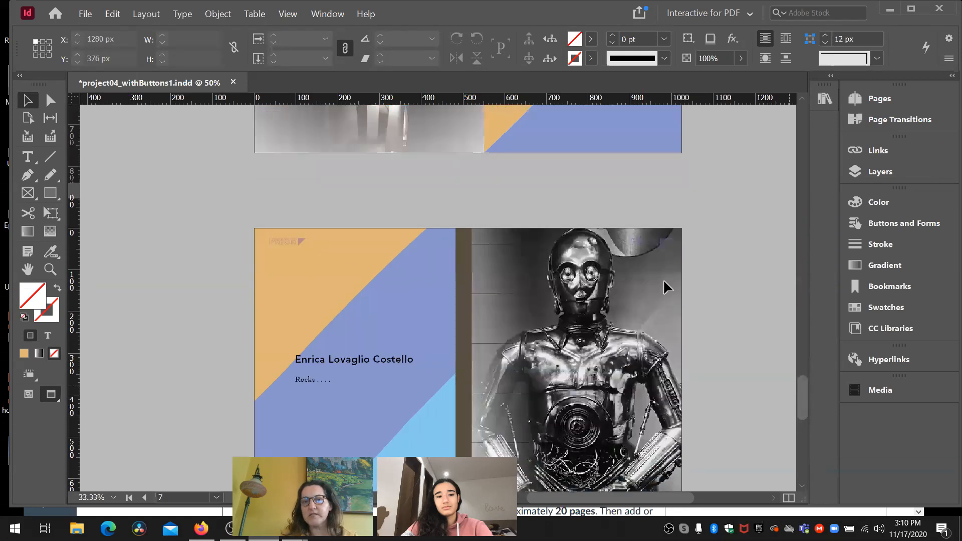
click(644, 244)
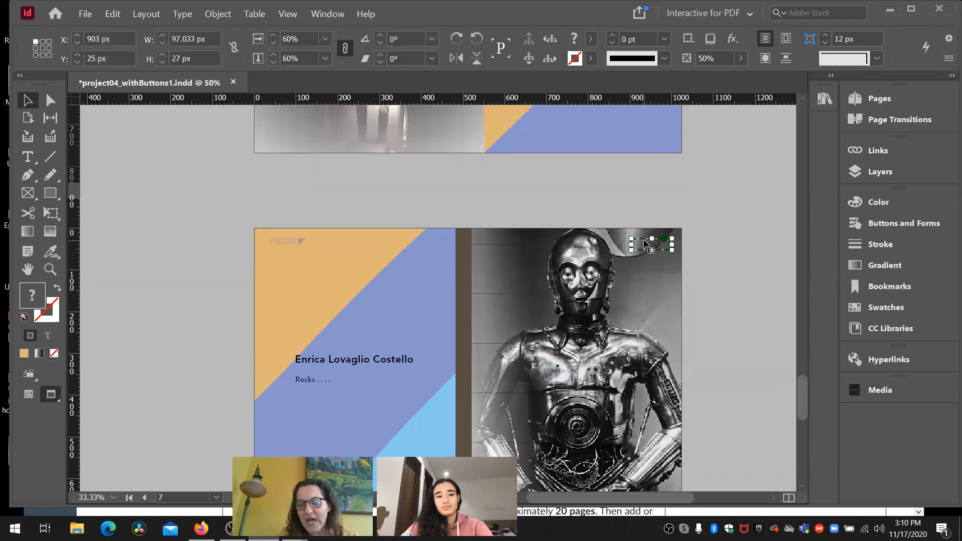
key(Delete)
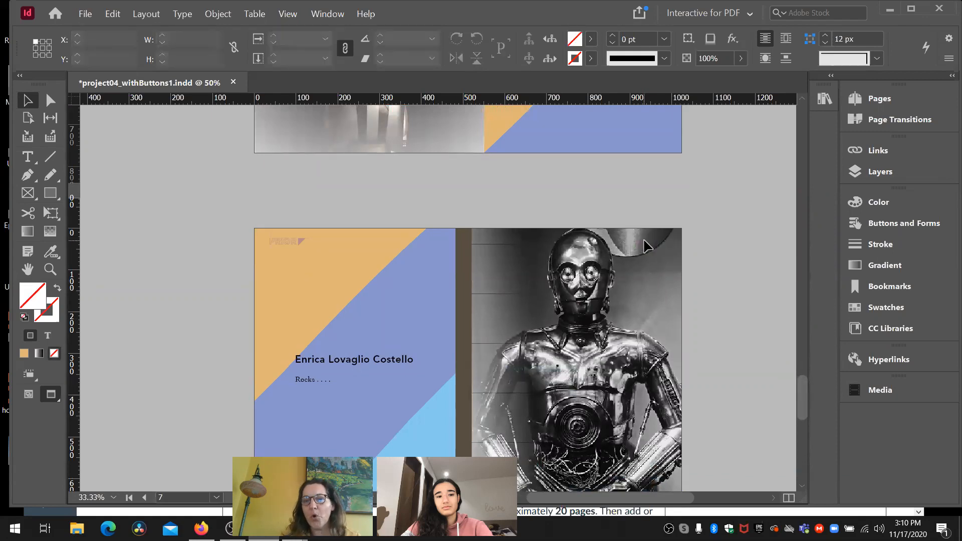
click(297, 245)
key(Delete)
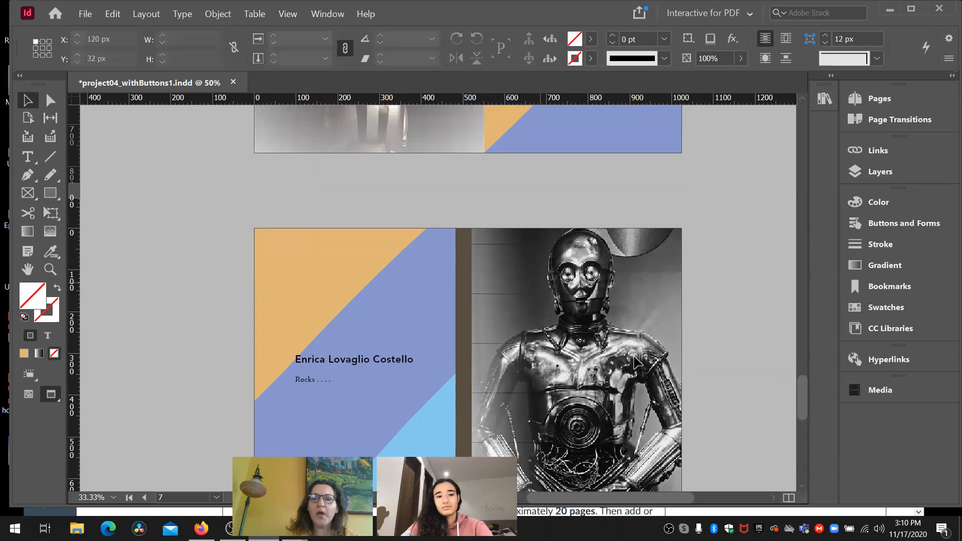
drag(799, 379, 798, 400)
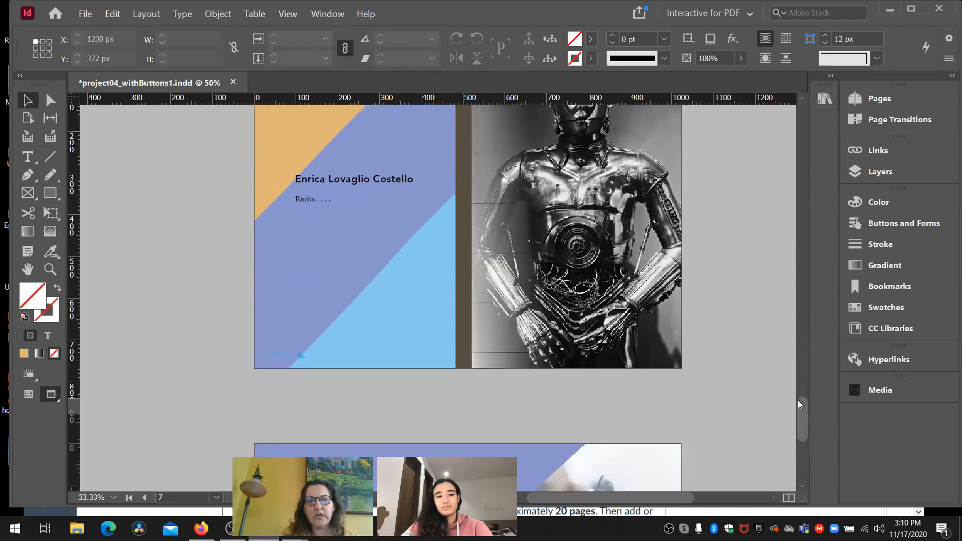
click(289, 356)
key(Delete)
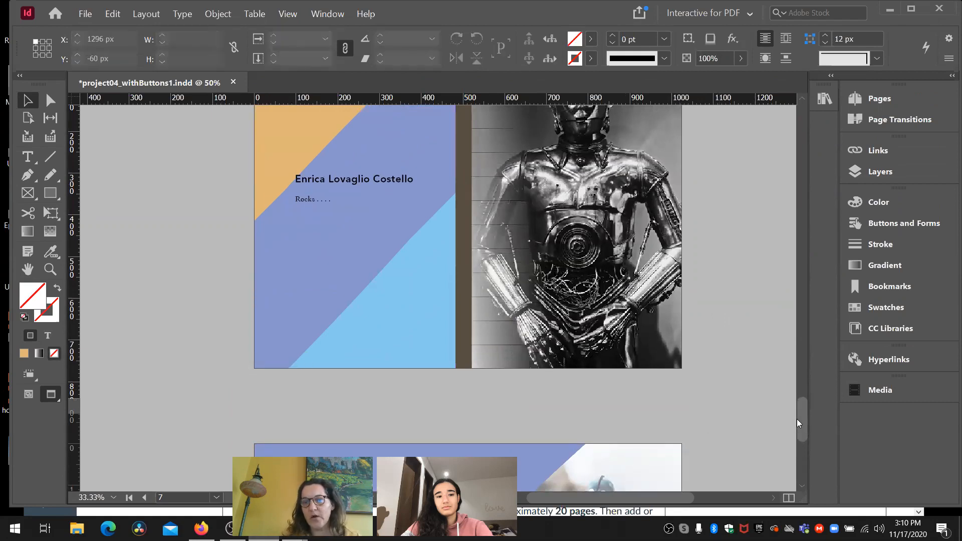
- Return to the cover page and examine the text links listed at the top, from About Art182 to Exercises
drag(799, 421, 736, 122)
scroll(708, 135, down, 1)
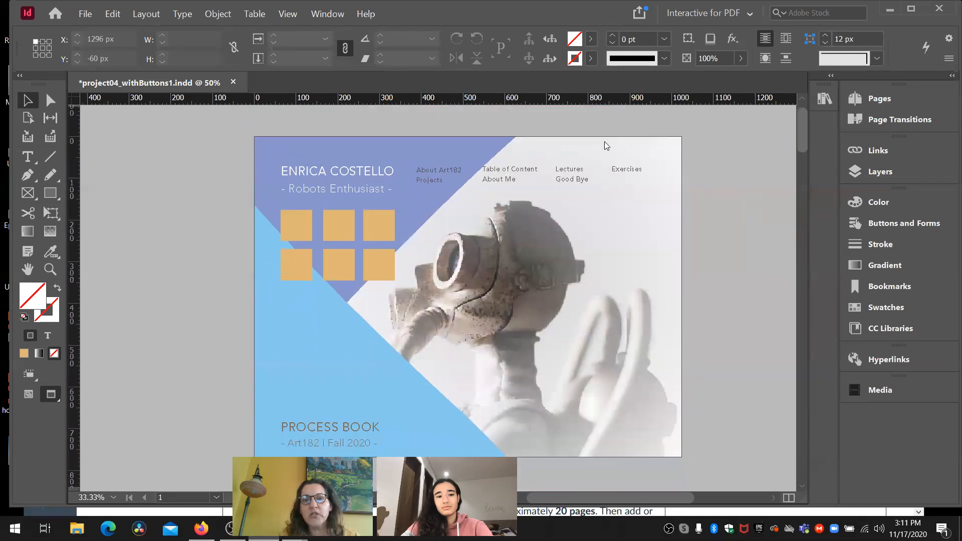
click(439, 170)
click(507, 169)
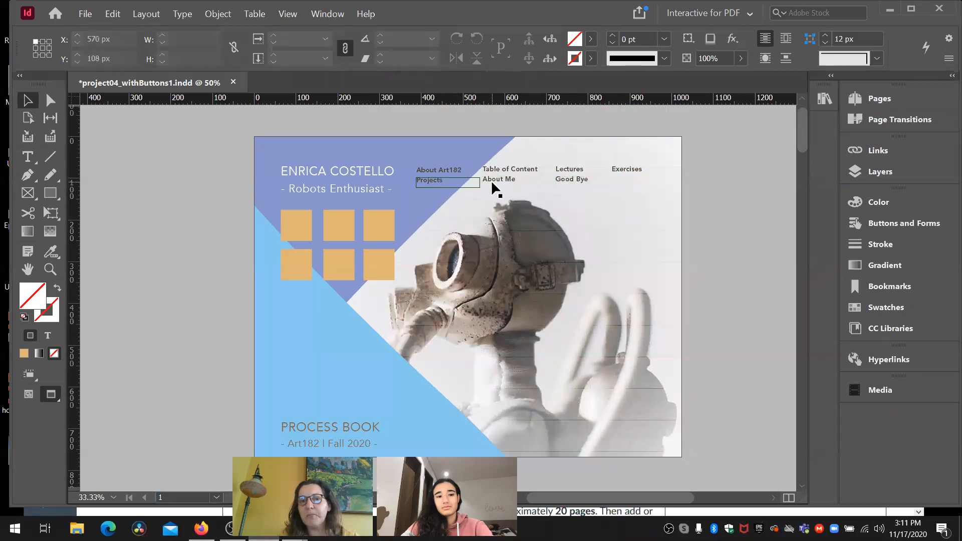
click(457, 170)
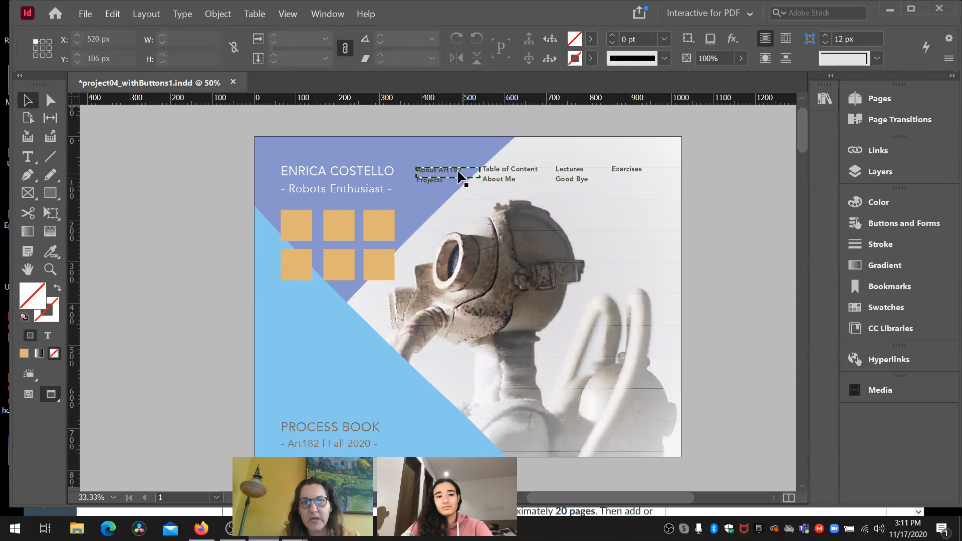
click(501, 170)
click(569, 172)
click(623, 169)
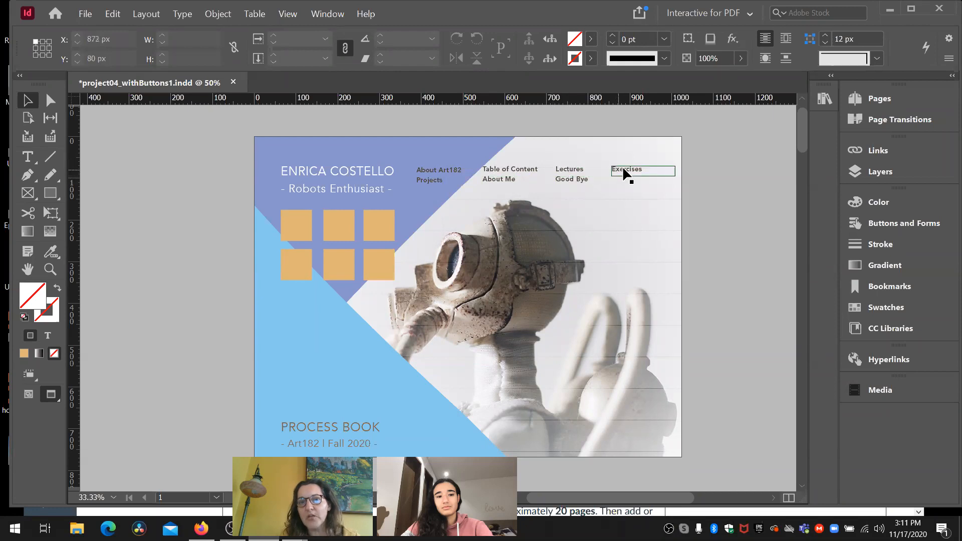
click(509, 171)
- Open the button settings of the About Art182 link and display its Rollover appearance
click(438, 171)
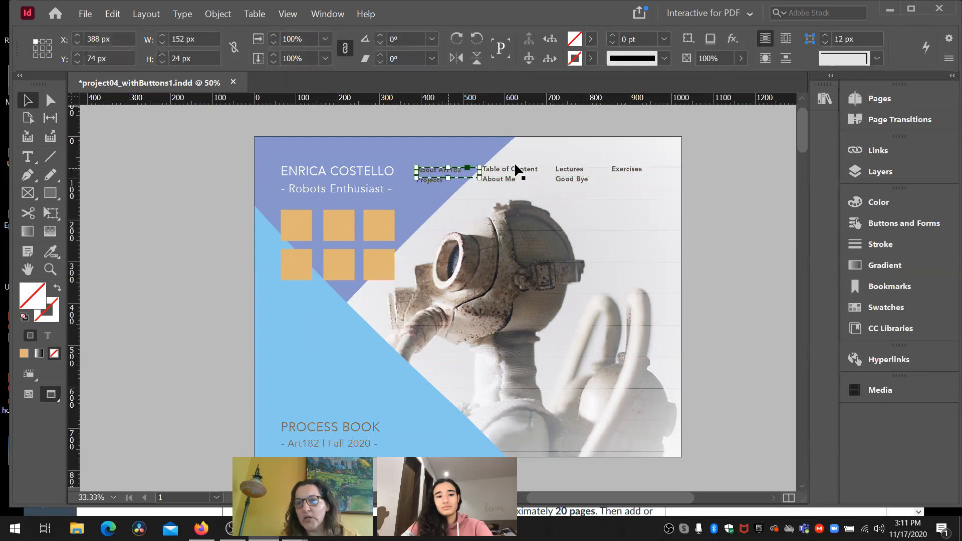
click(893, 224)
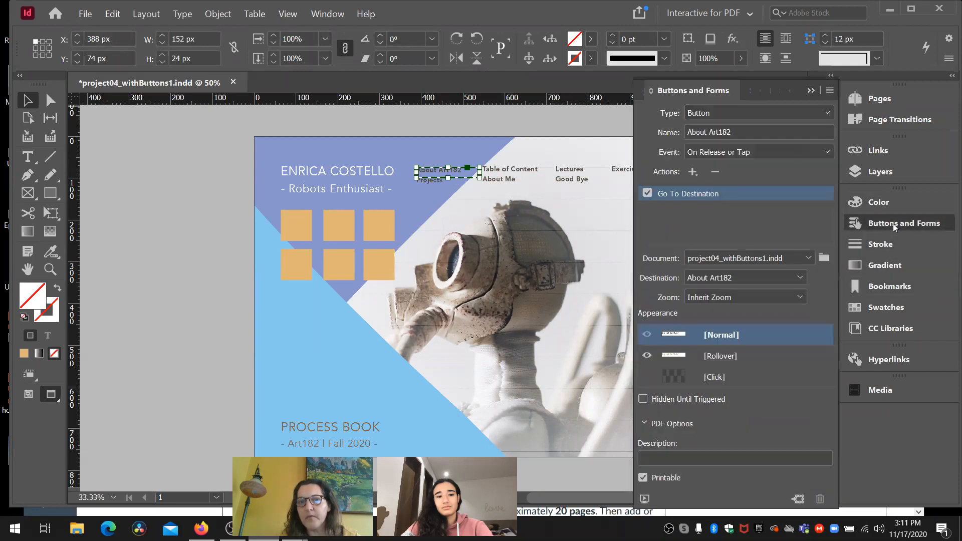
click(722, 356)
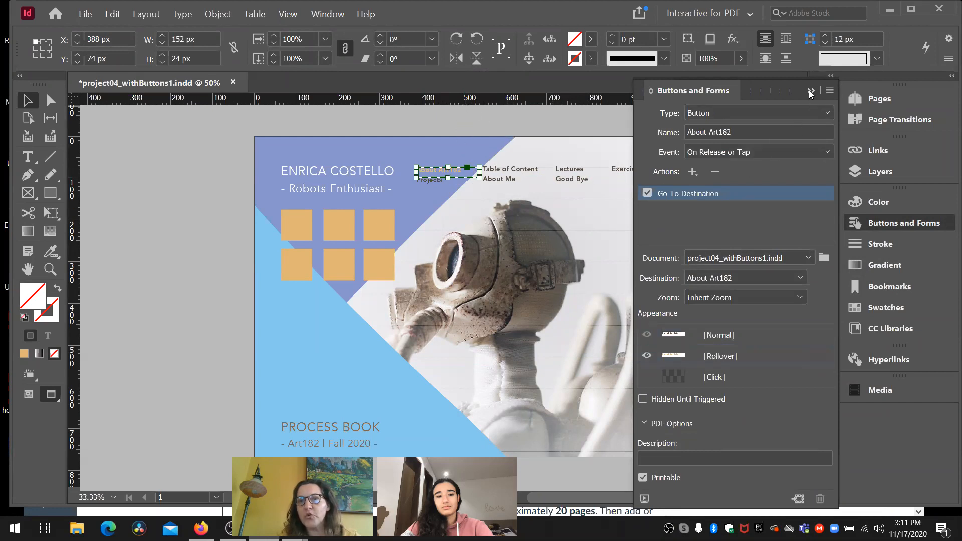
- Convert the Projects text frame on the cover into a button and name it Projects
click(438, 182)
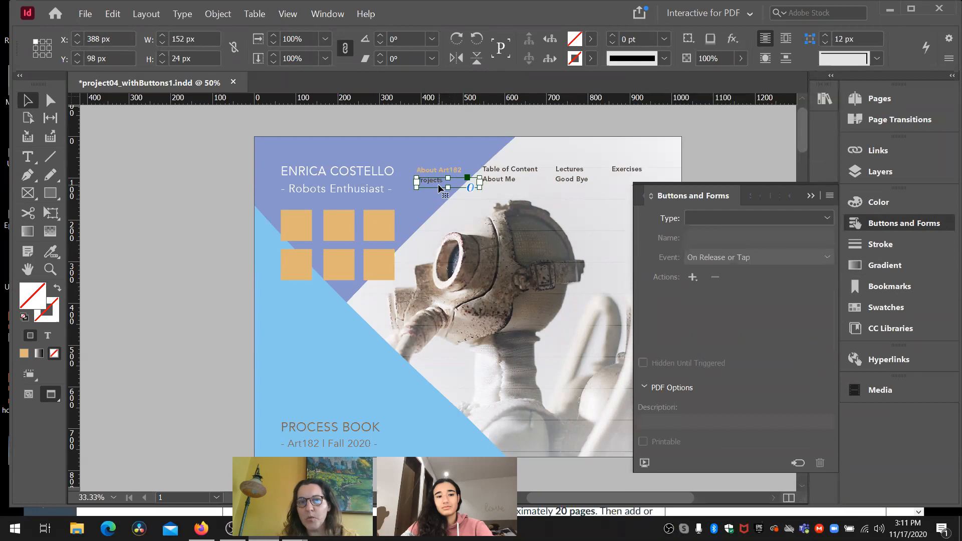
click(828, 218)
click(776, 227)
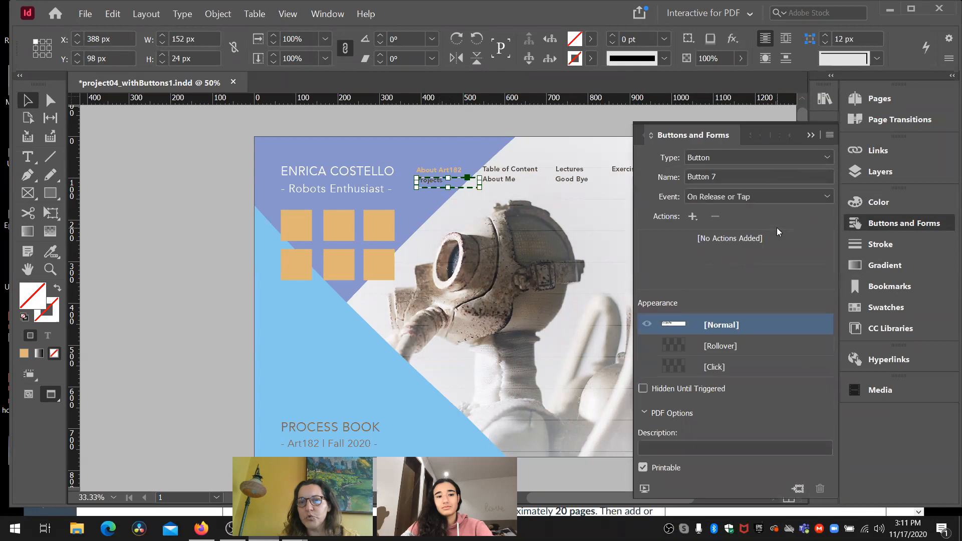
drag(721, 176, 664, 180)
text(Pro)
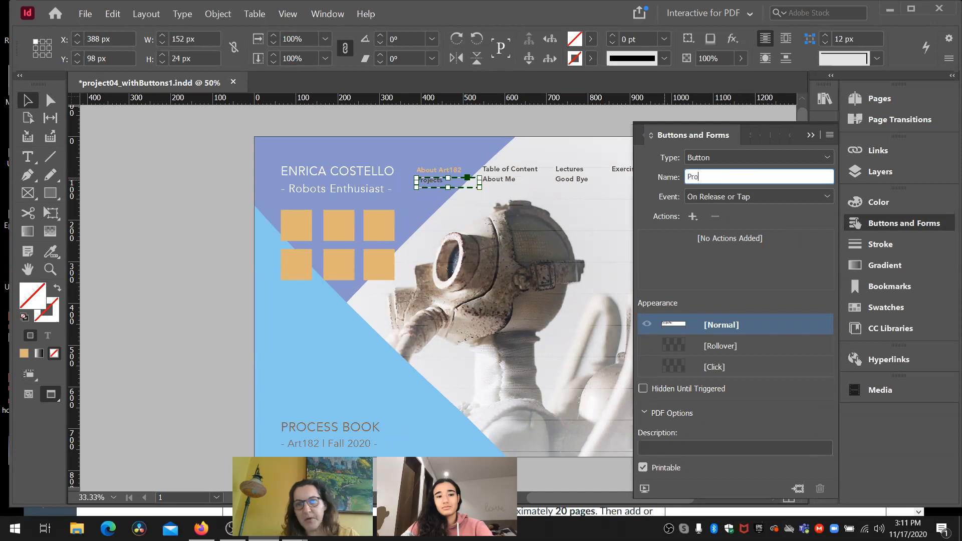
text(ject)
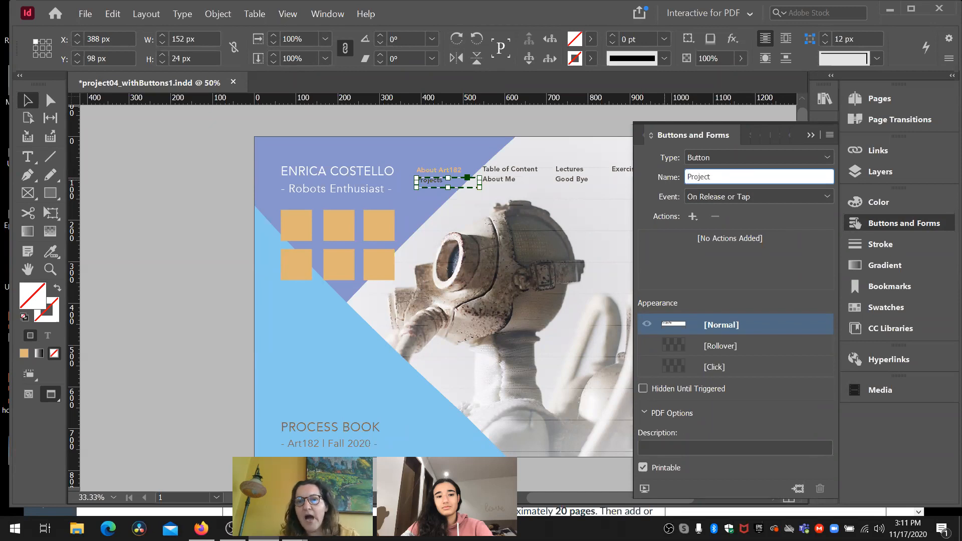
text(s)
key(Return)
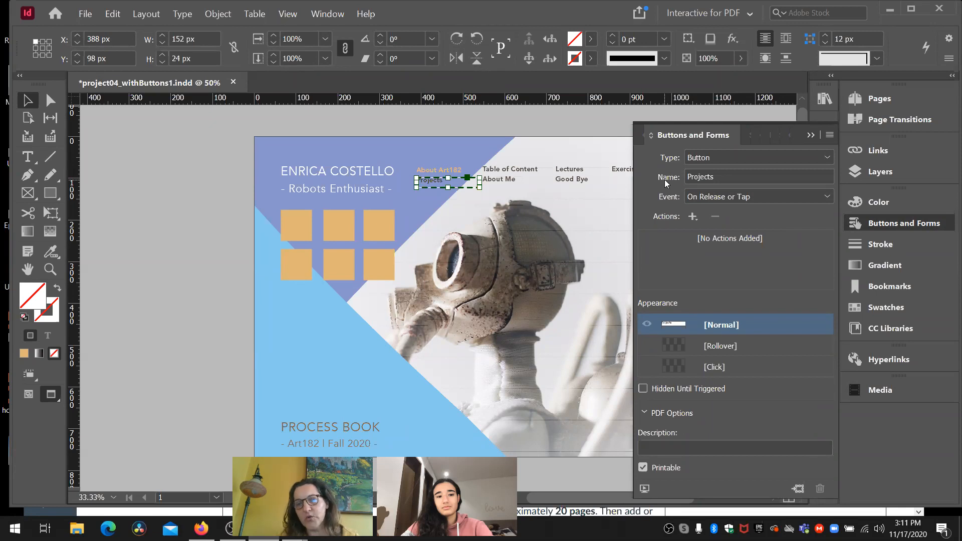
- Add a Go To Destination action to the Projects button with Projects as the destination
click(692, 217)
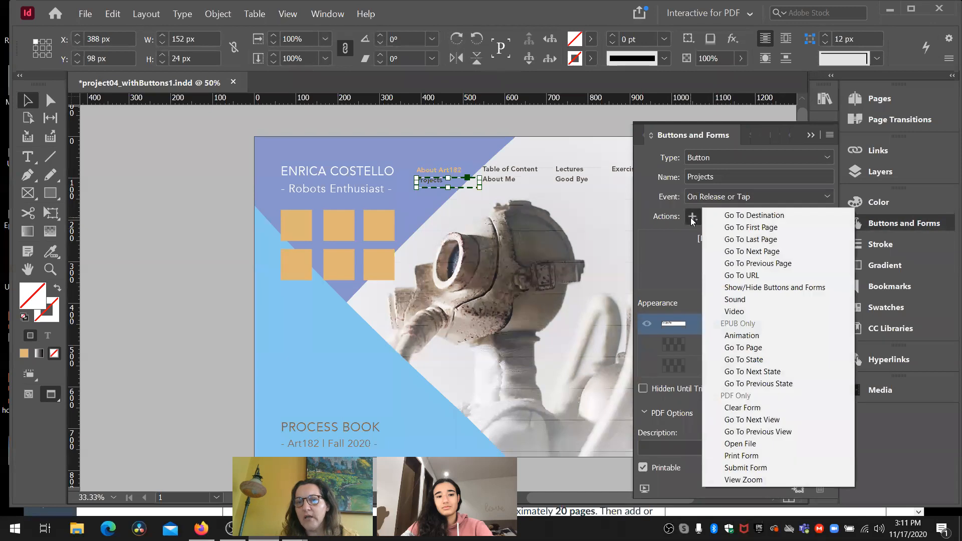
click(725, 216)
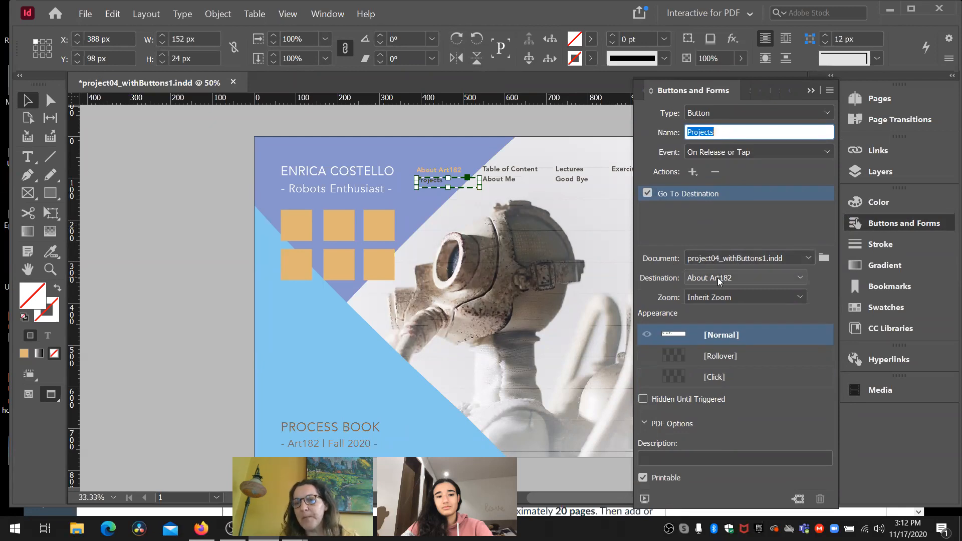
click(783, 277)
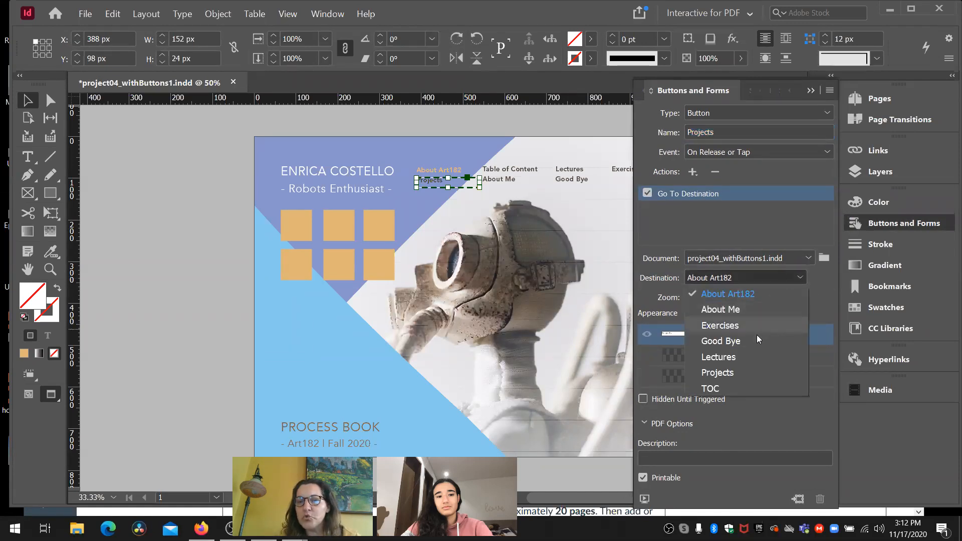
click(747, 373)
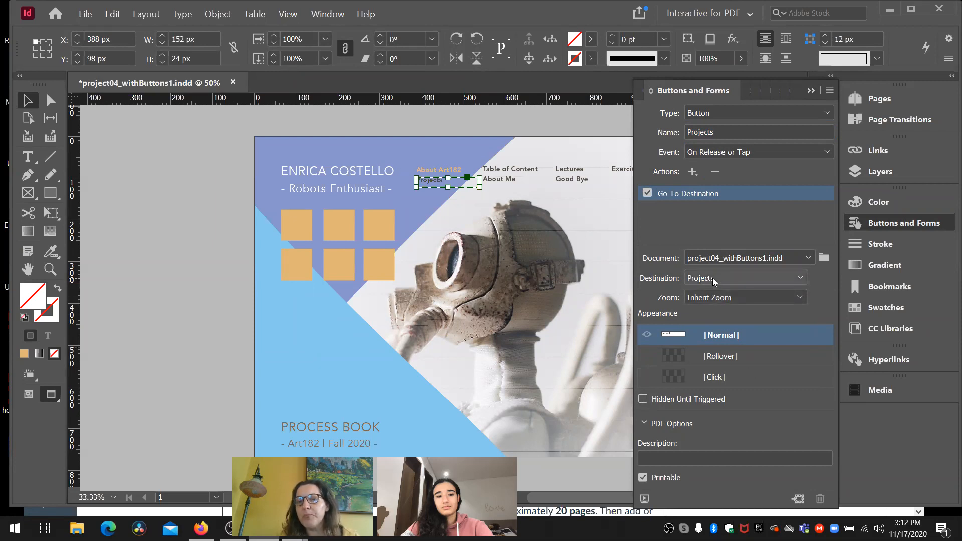
- Add a Rollover state to the Projects button and color the word Projects with the R=223 G=183 B=117 swatch
click(717, 356)
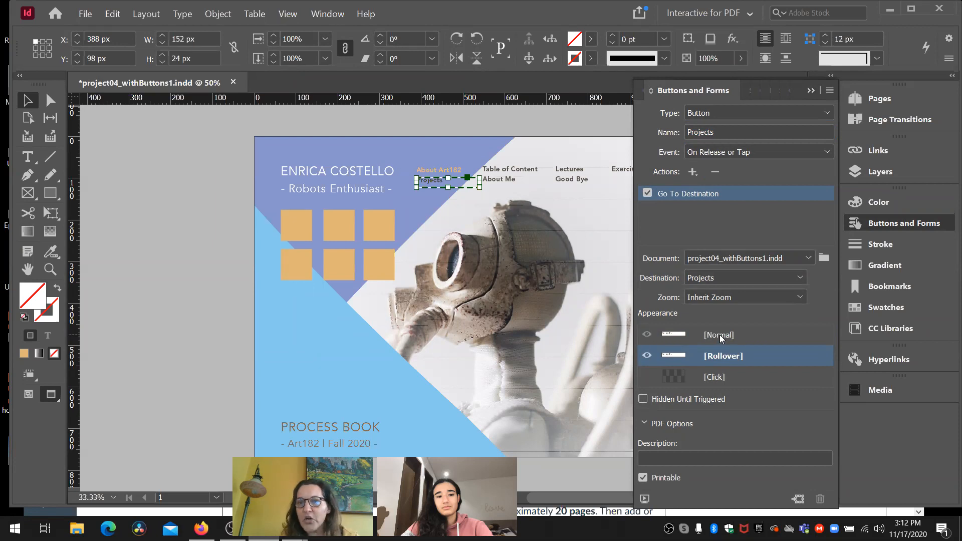
click(720, 334)
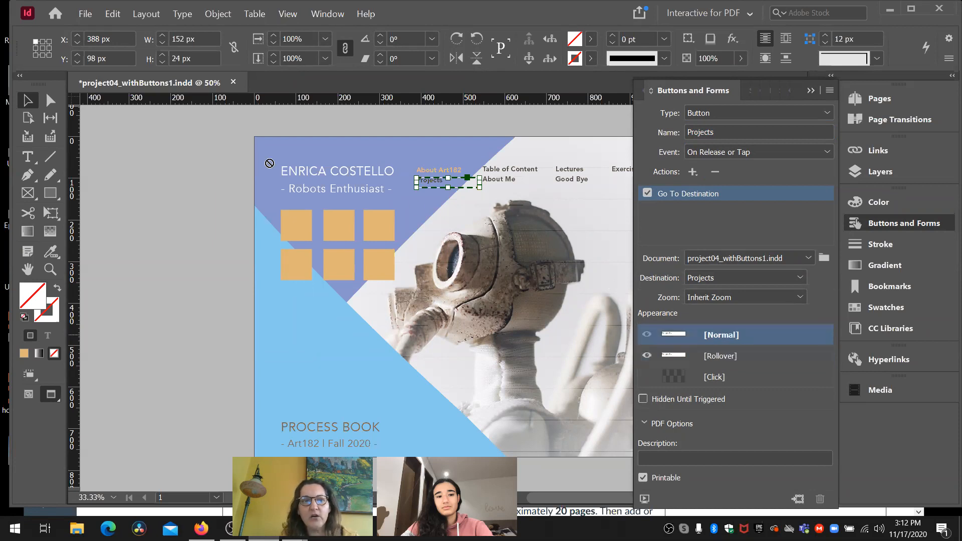
click(30, 161)
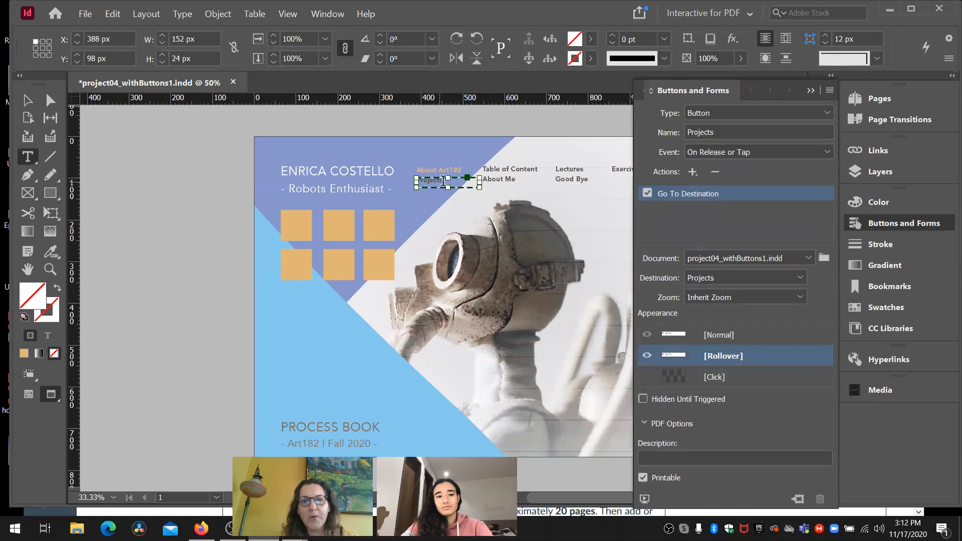
double_click(415, 180)
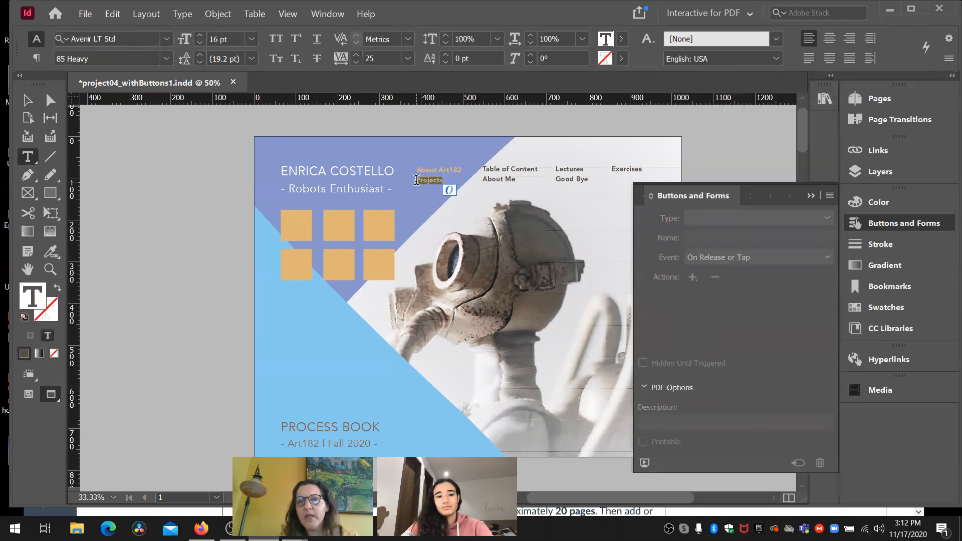
click(810, 193)
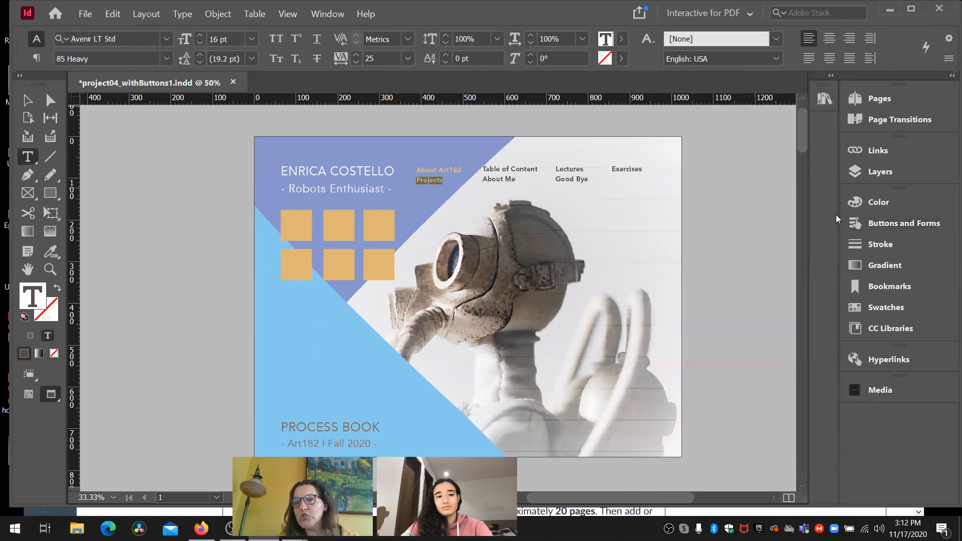
click(867, 306)
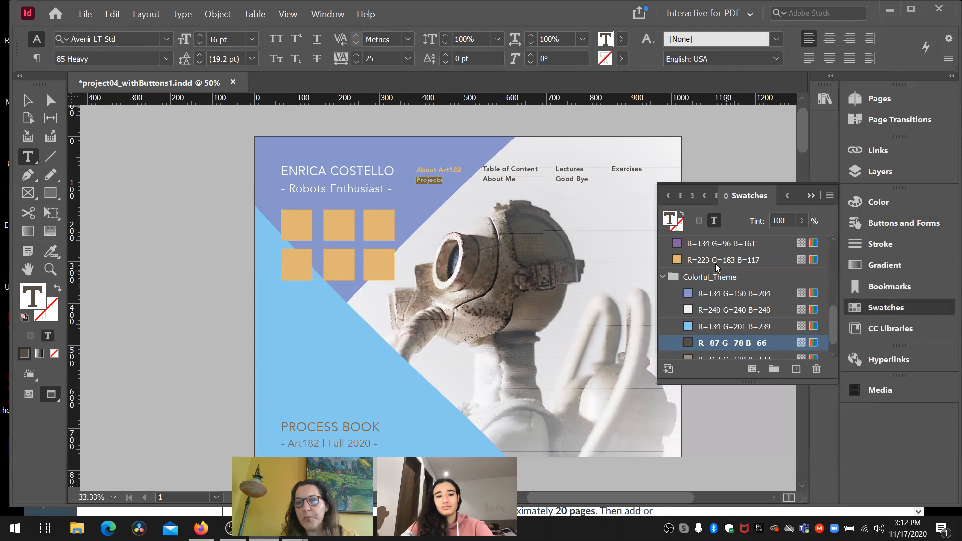
click(679, 258)
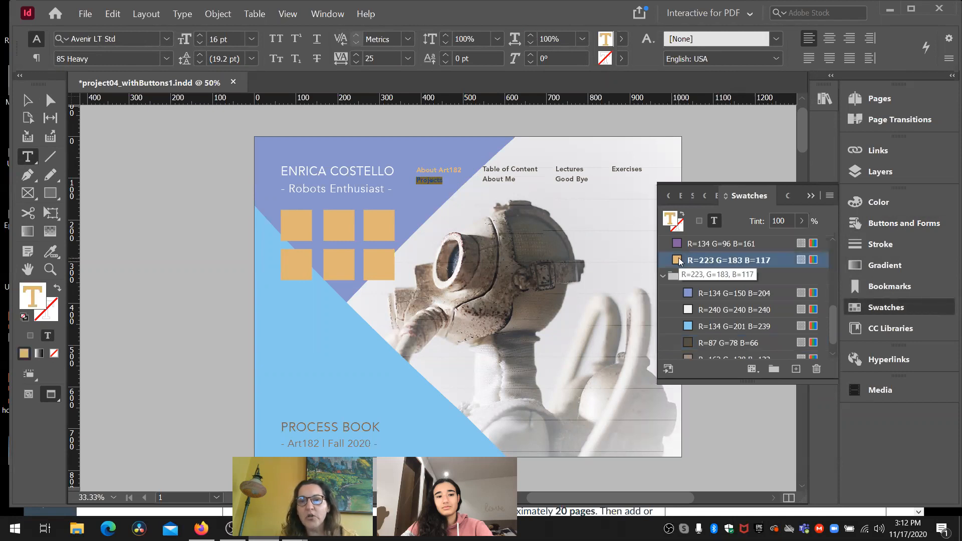
click(811, 195)
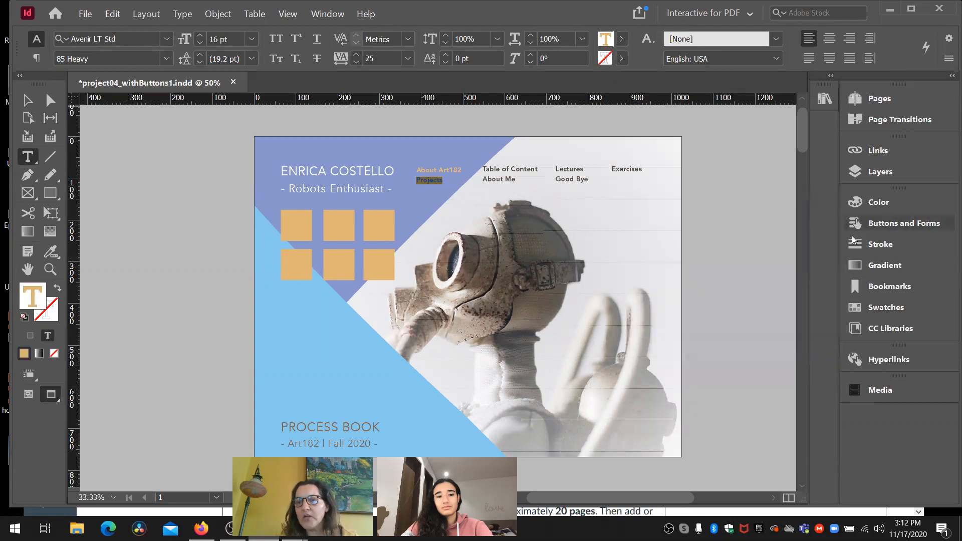
- Reopen the Projects button's settings, compare its Normal and Rollover appearances, and return it to the Normal appearance
click(886, 223)
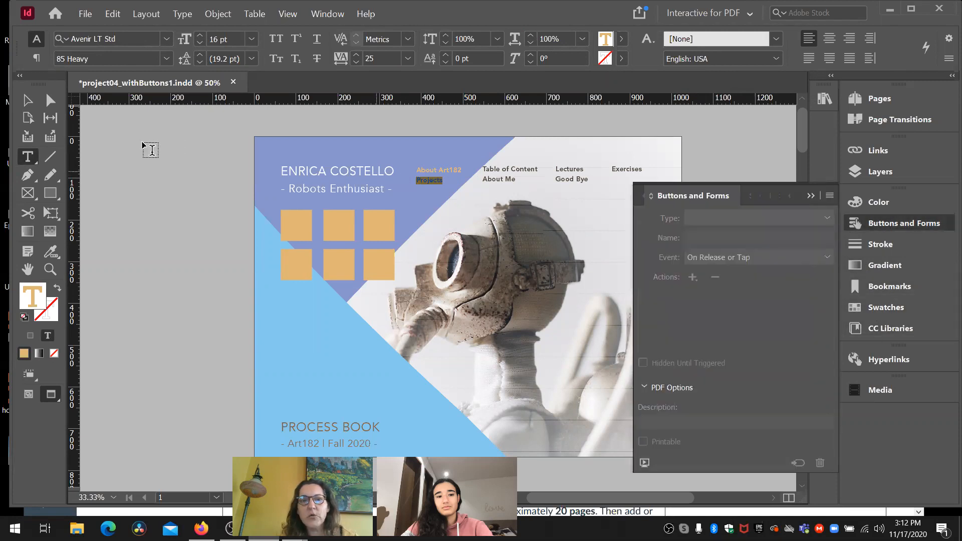
click(28, 101)
click(429, 180)
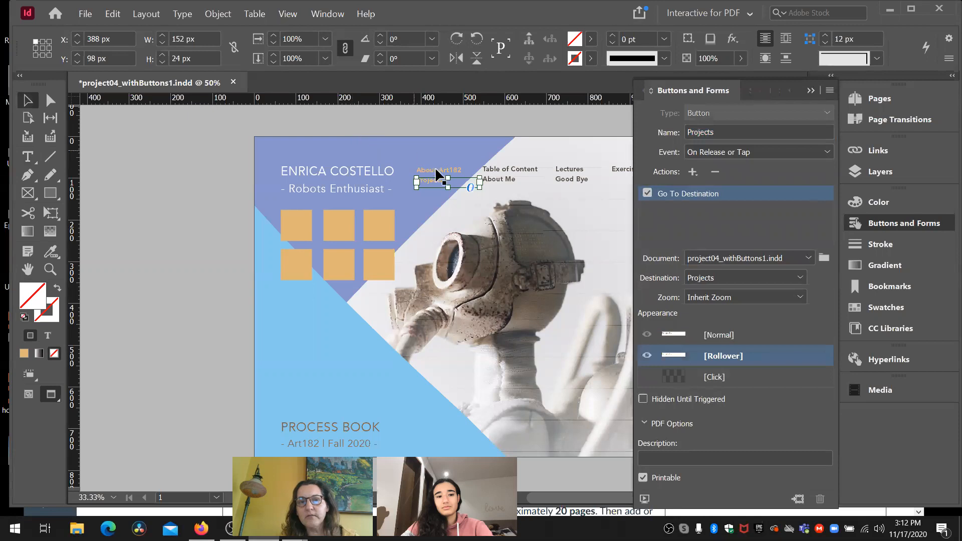
click(422, 194)
click(422, 182)
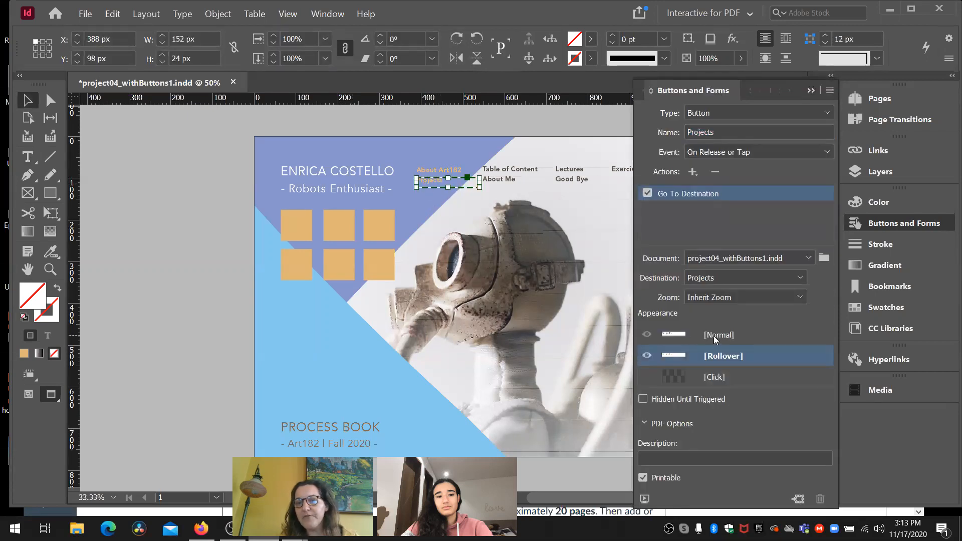
click(716, 337)
click(721, 357)
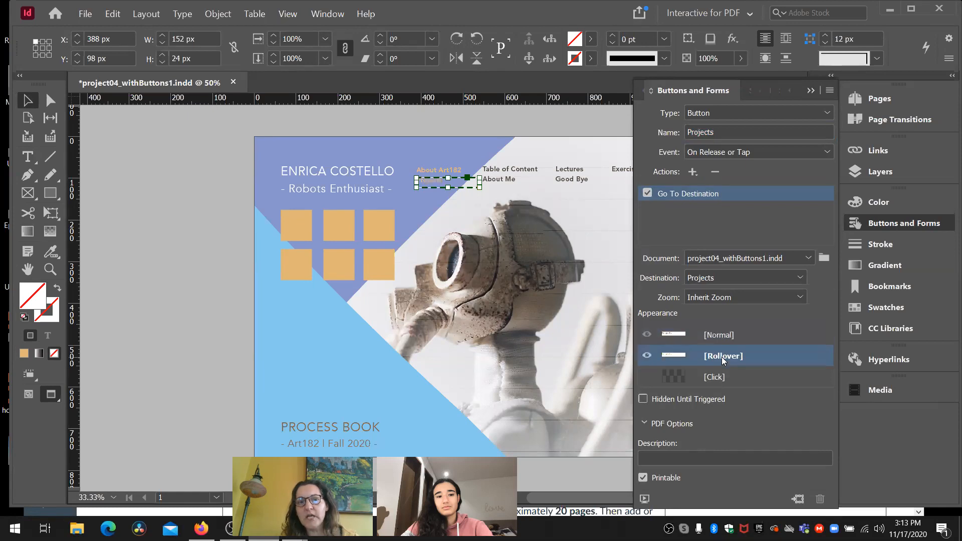
click(723, 335)
- Return the About Art182 button to its Normal appearance, then close the button settings and deselect everything
drag(449, 184, 452, 170)
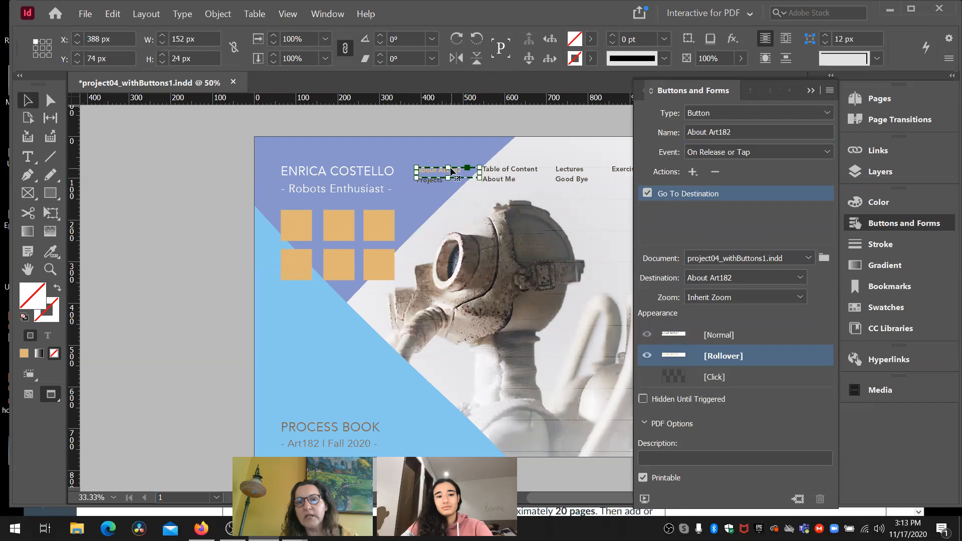
click(705, 335)
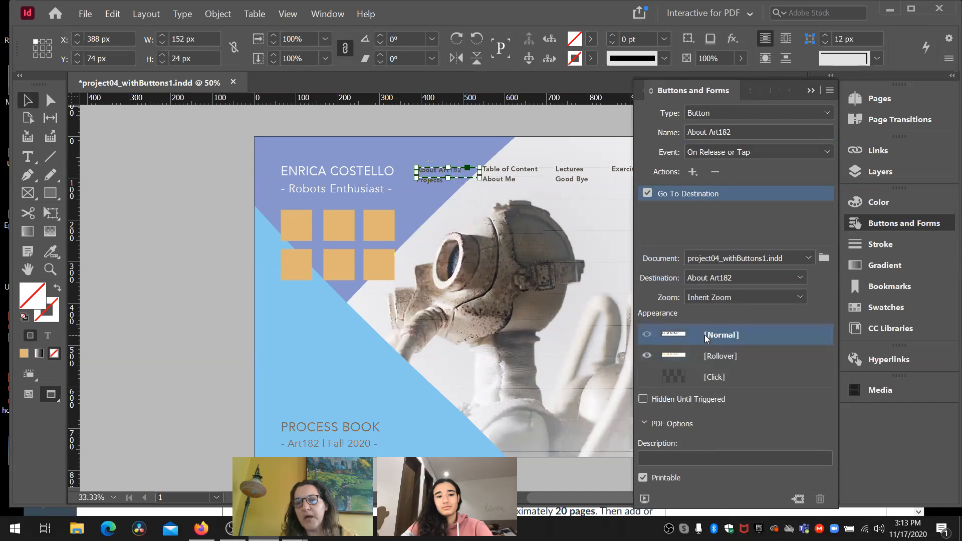
click(438, 182)
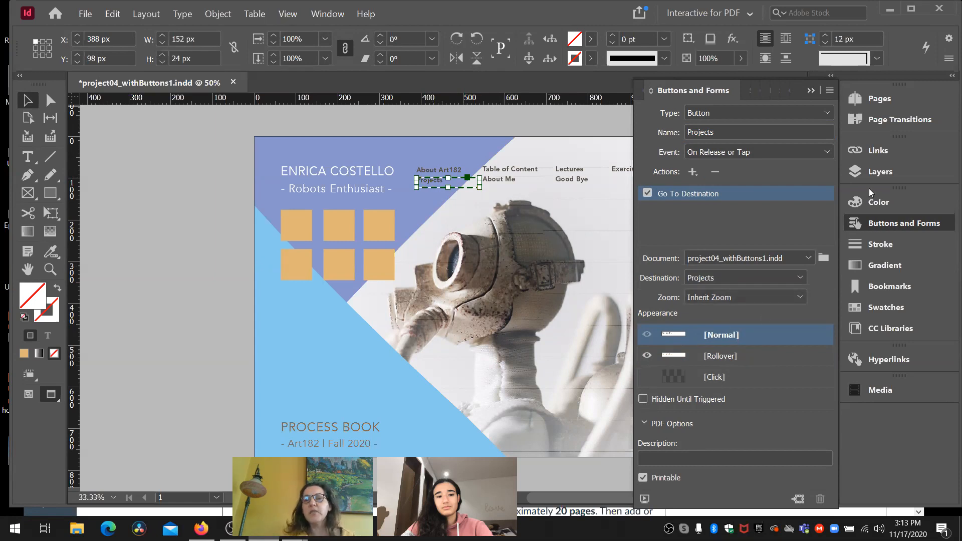
click(811, 91)
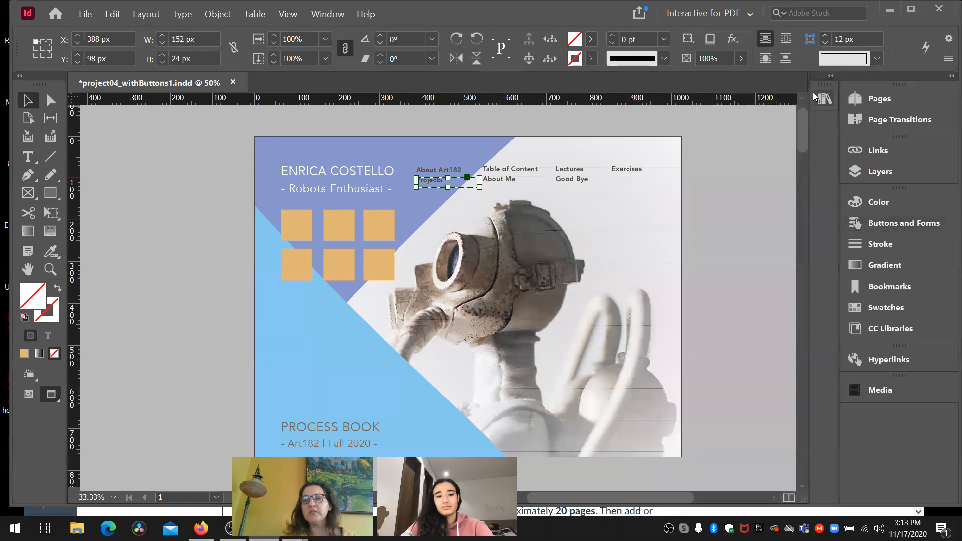
click(444, 172)
click(750, 169)
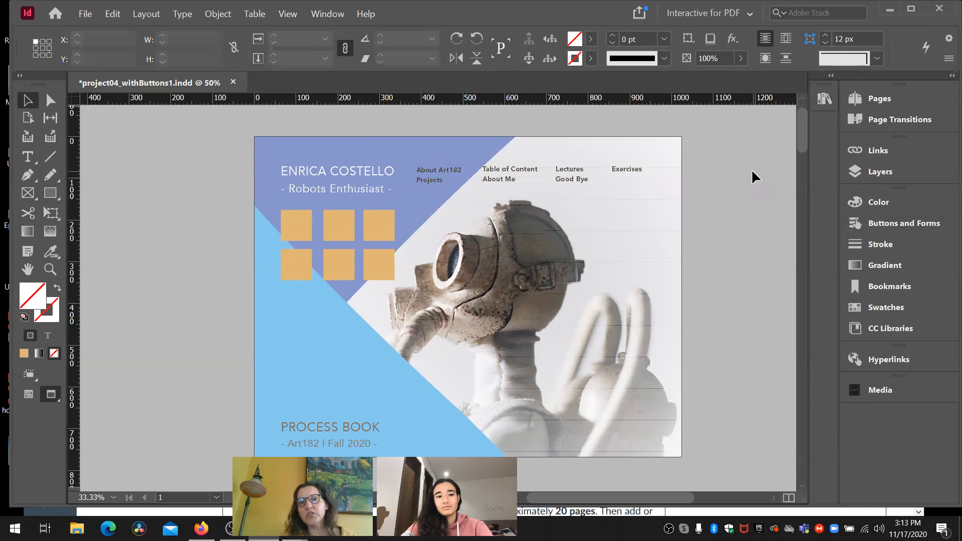
click(307, 221)
click(334, 221)
click(380, 220)
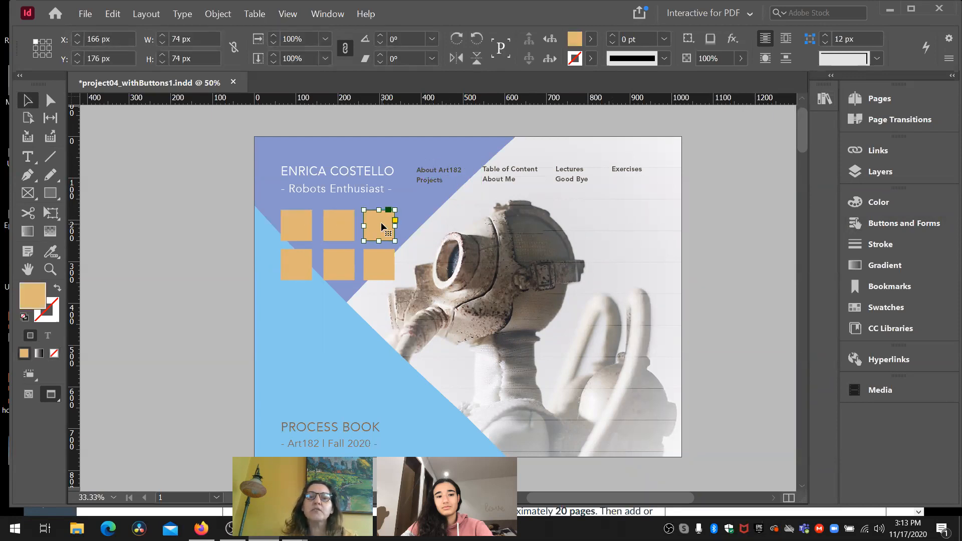
click(306, 255)
click(330, 261)
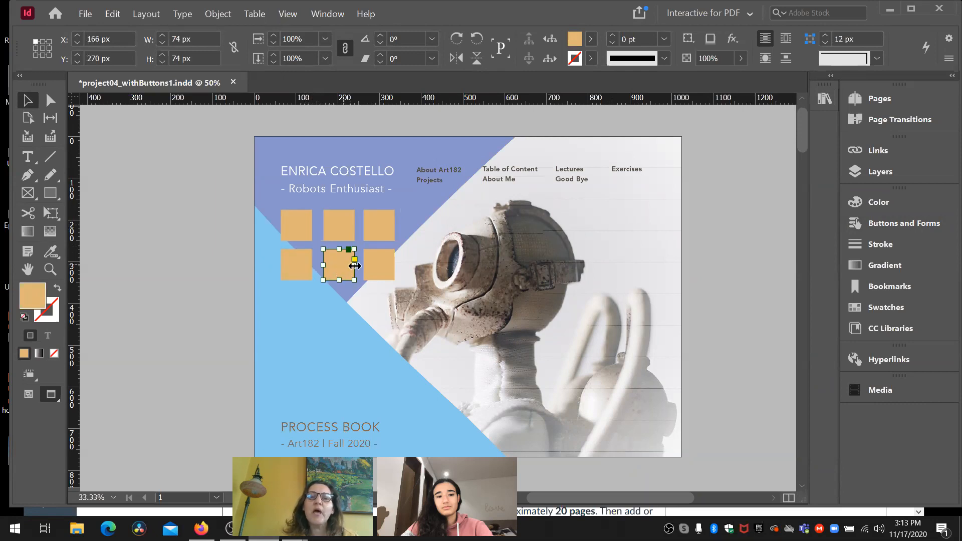
click(368, 265)
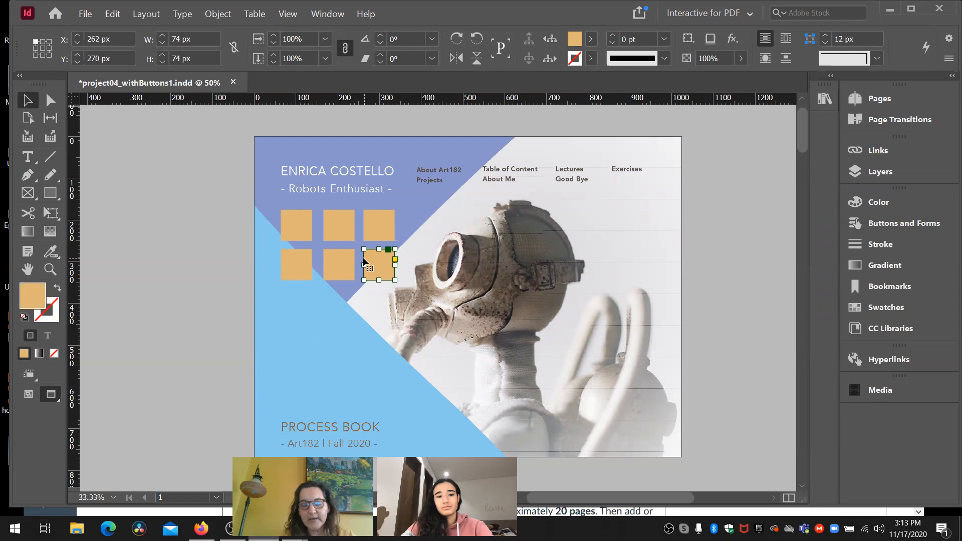
click(294, 233)
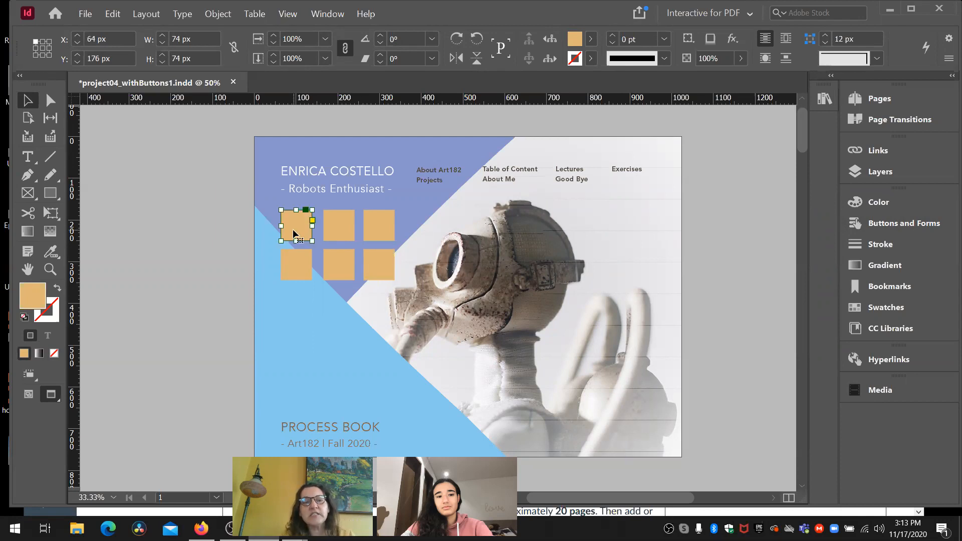
- Draw a 74 × 74 px square with the current orange fill and place it over the upper-left square at X 64 px, Y 176 px
click(52, 194)
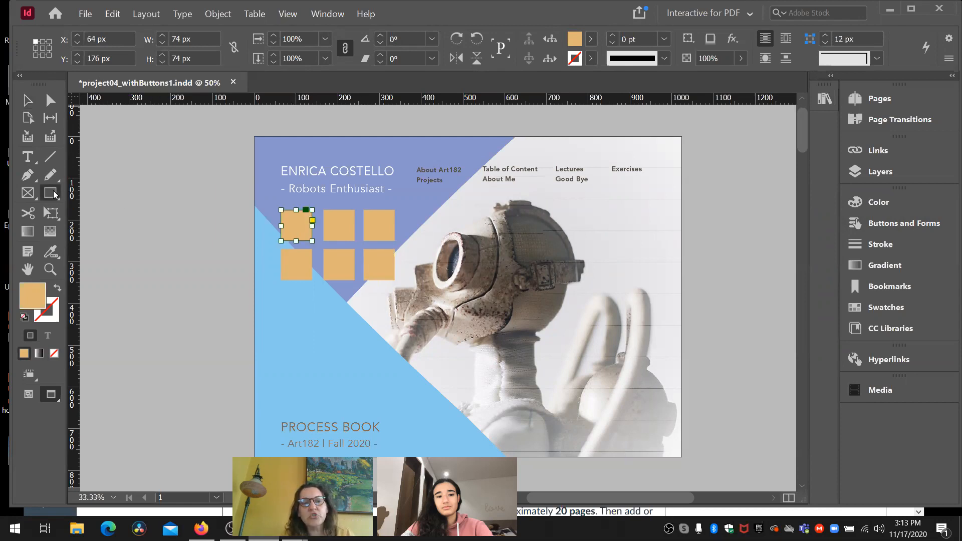
click(54, 194)
click(54, 195)
drag(281, 305, 314, 347)
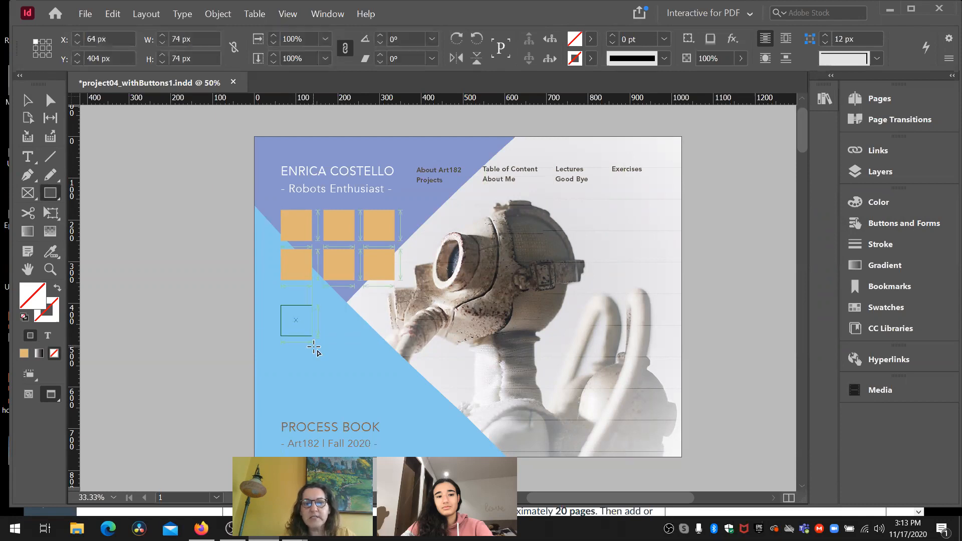
click(23, 353)
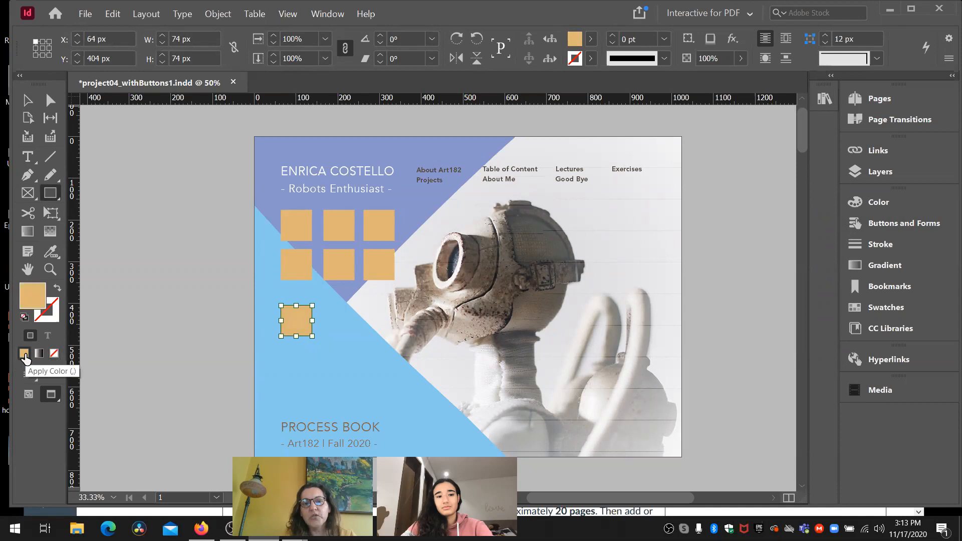
click(28, 101)
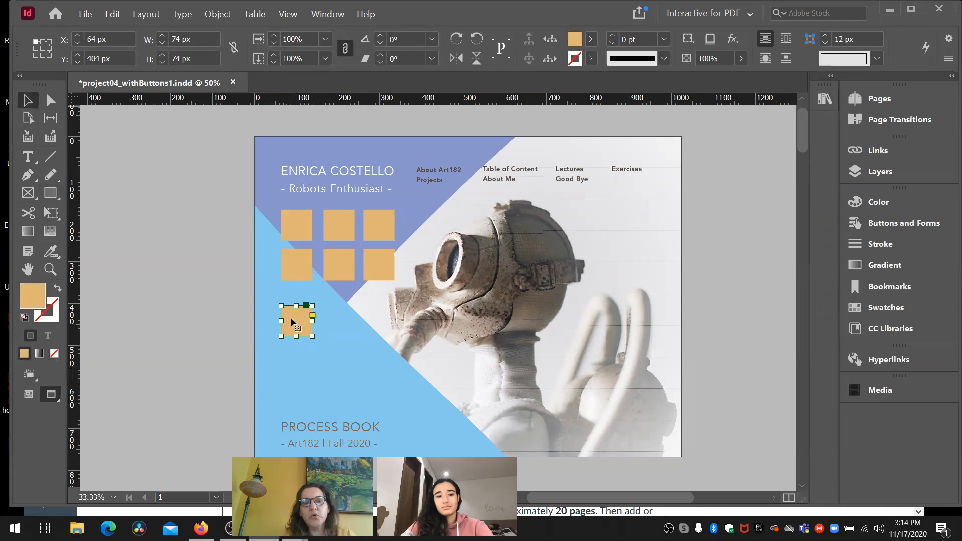
drag(292, 323, 292, 228)
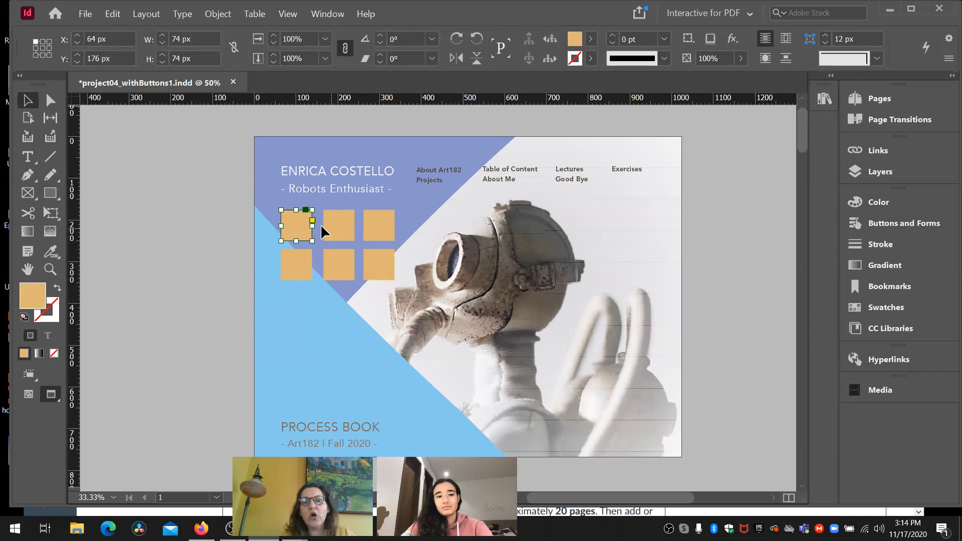
- Hide the buttons layer and show it again to check which objects it contains
click(870, 176)
click(665, 164)
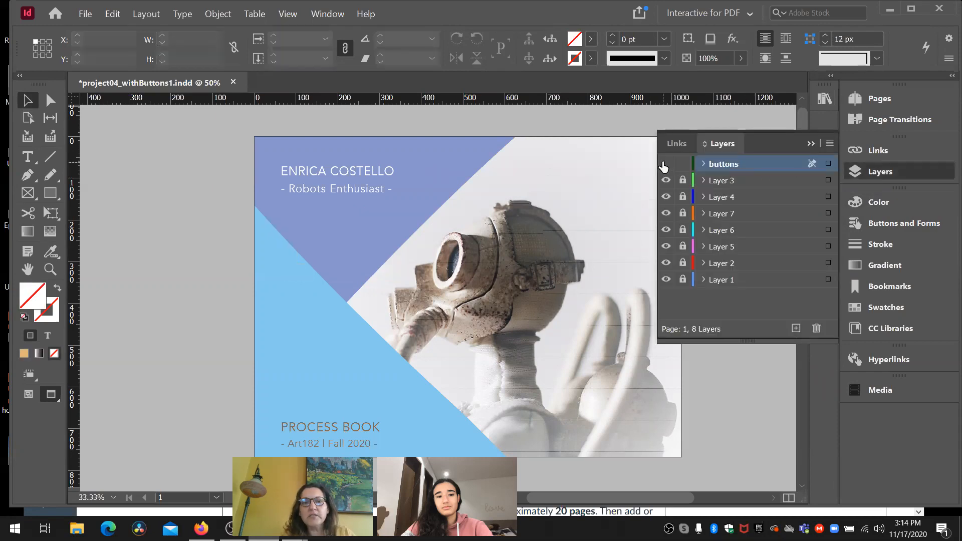
click(665, 164)
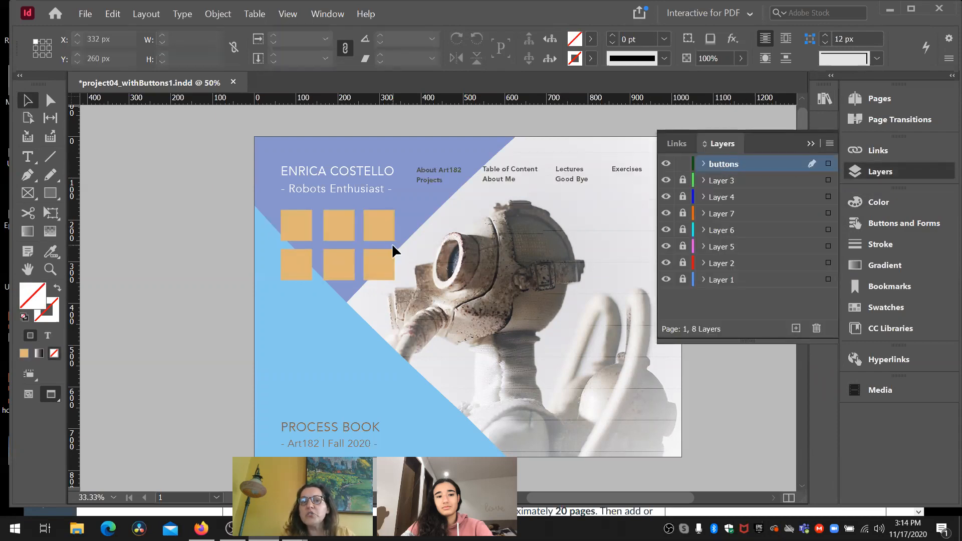
- Select all six orange squares on the buttons layer and copy them
shift+click(332, 224)
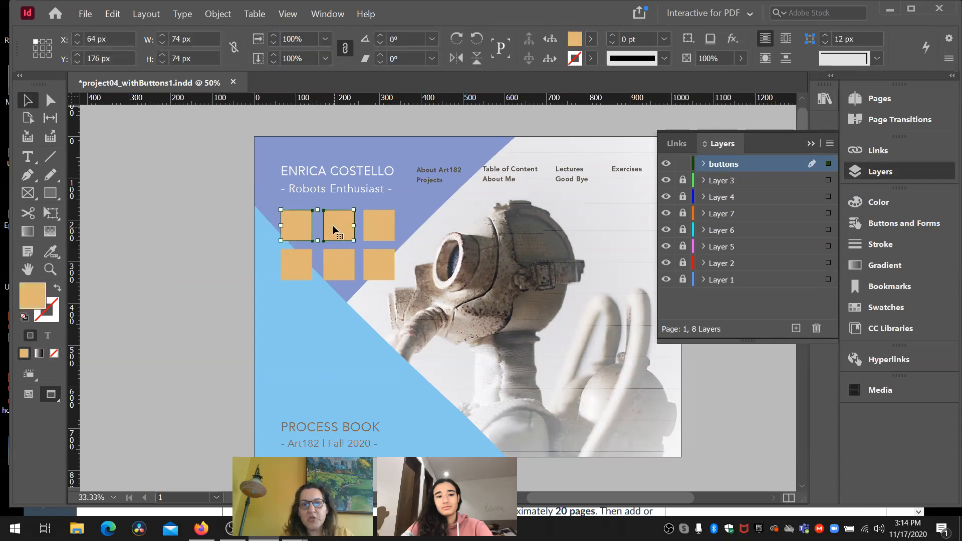
shift+click(374, 227)
shift+click(290, 257)
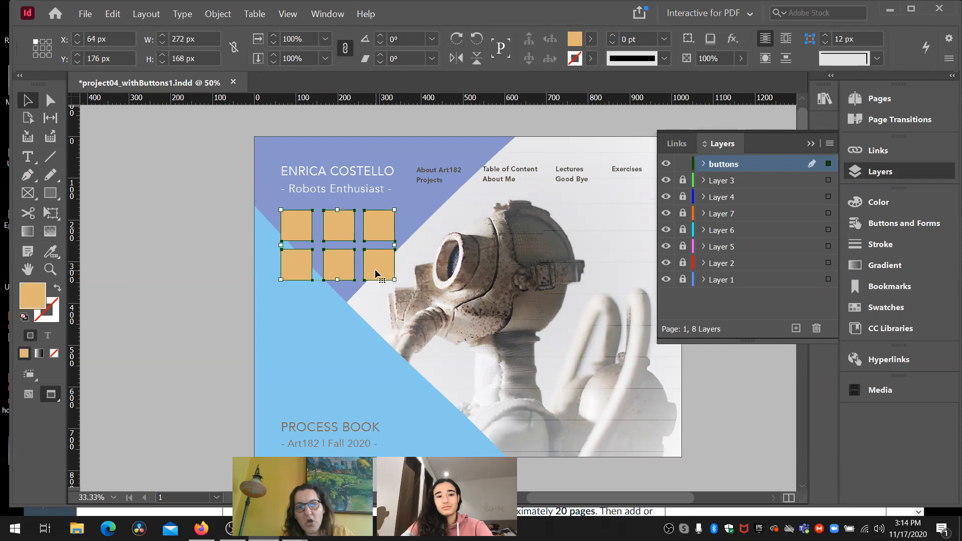
- Create a new layer above the buttons layer and name it "bottons over"
click(796, 329)
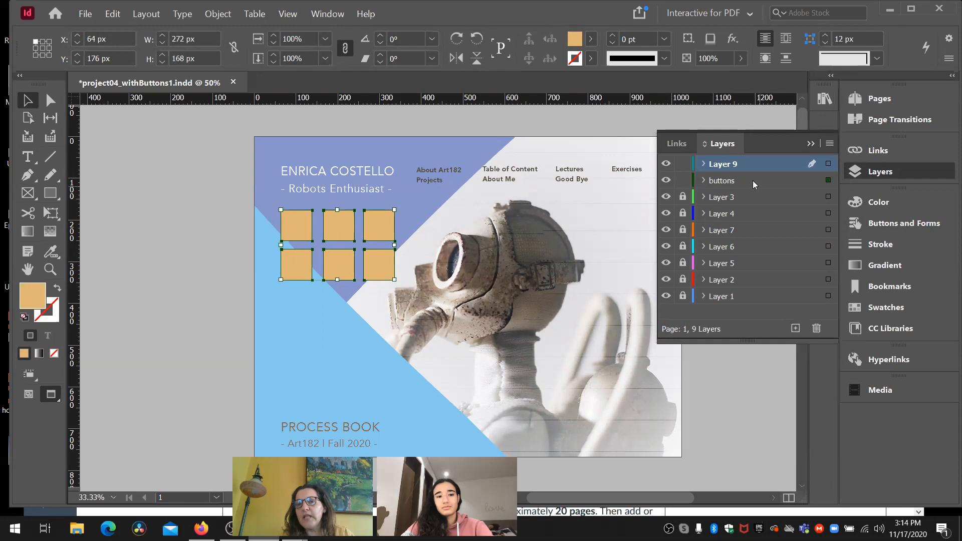
double_click(731, 168)
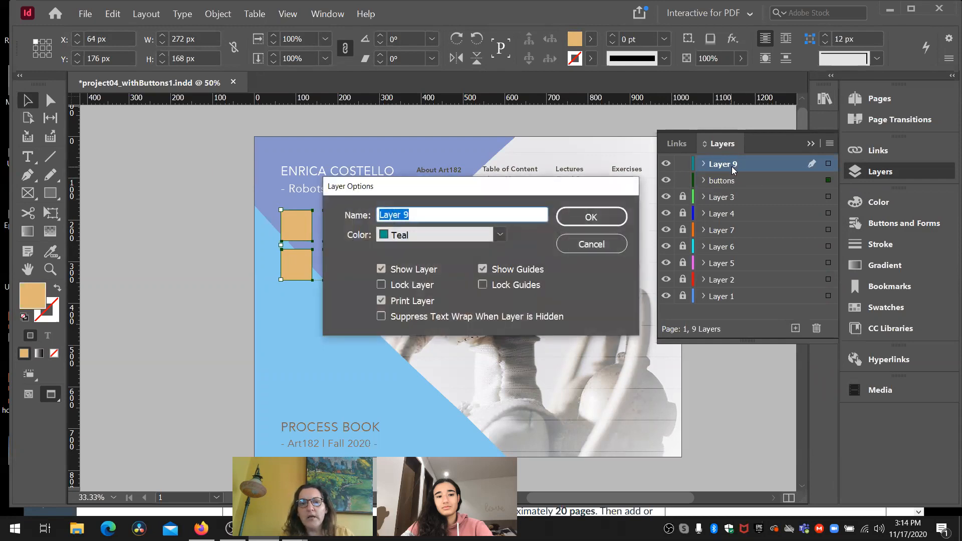
text(bot)
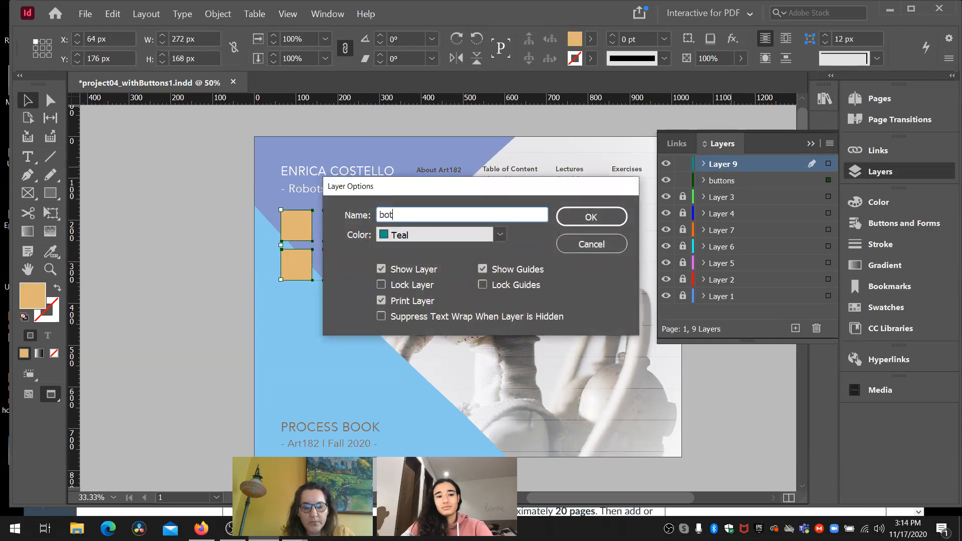
text(tonsover)
key(BackSpace)
key(BackSpace)
key(BackSpace)
key(BackSpace)
text(over)
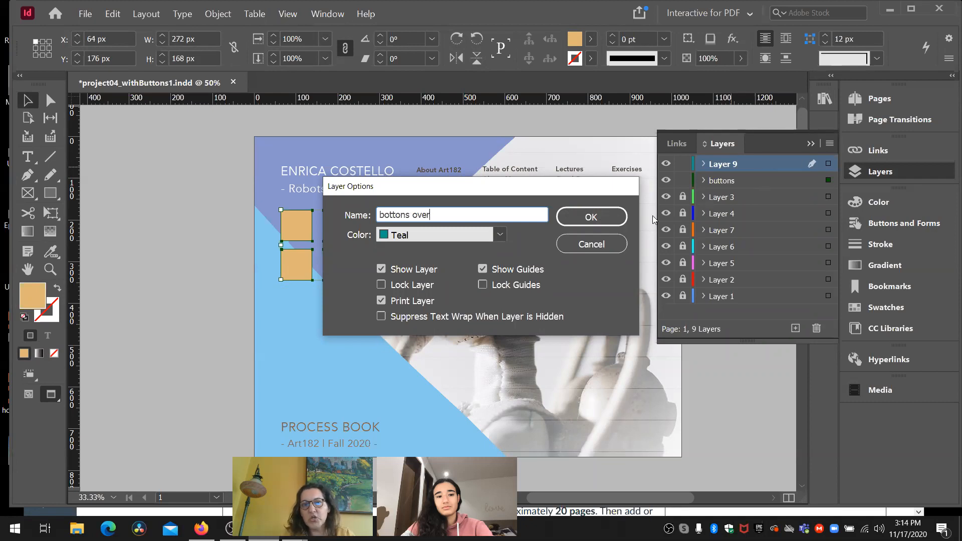
click(615, 212)
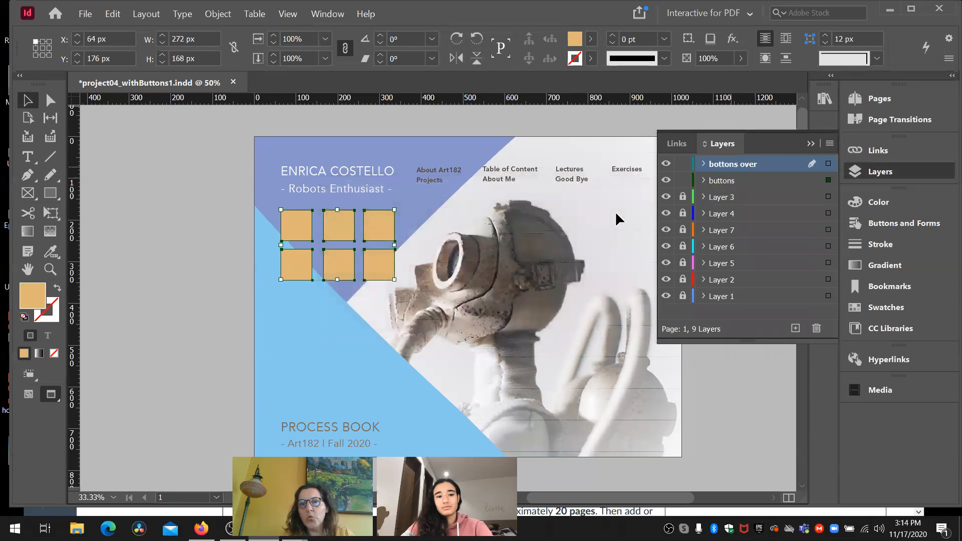
- Lock the buttons layer and paste the copied squares in place on the bottons over layer
click(682, 180)
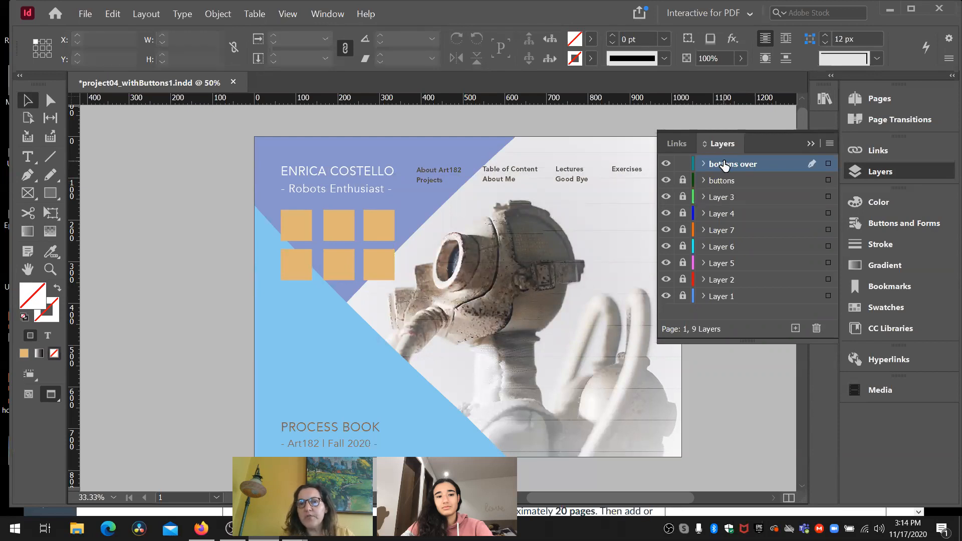
click(116, 16)
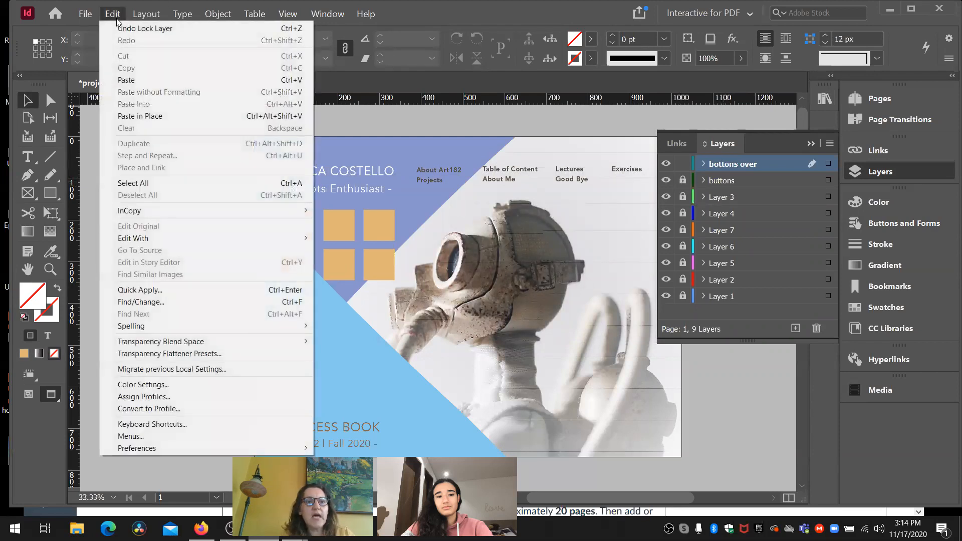
click(173, 116)
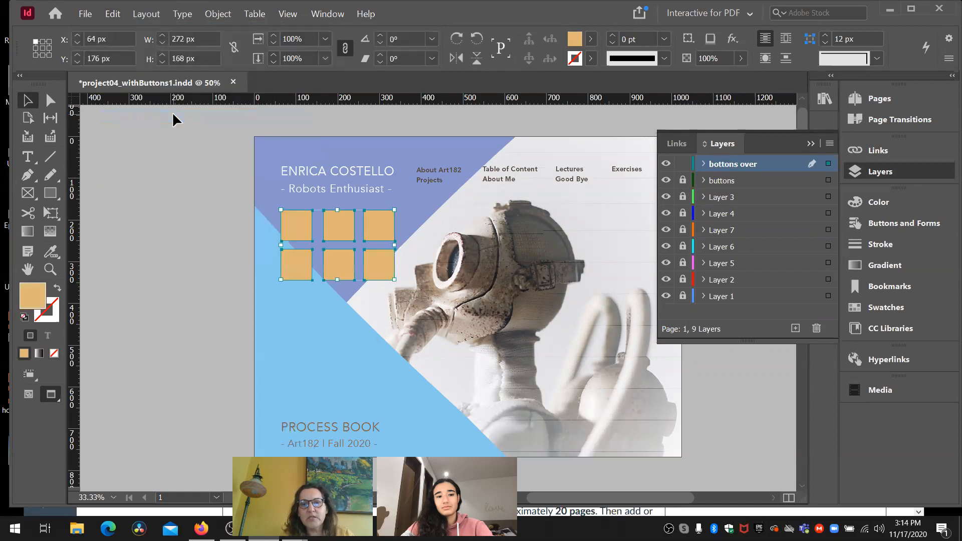
- Set the content type of the upper-left square on the bottons over layer to Graphic
click(224, 235)
click(284, 239)
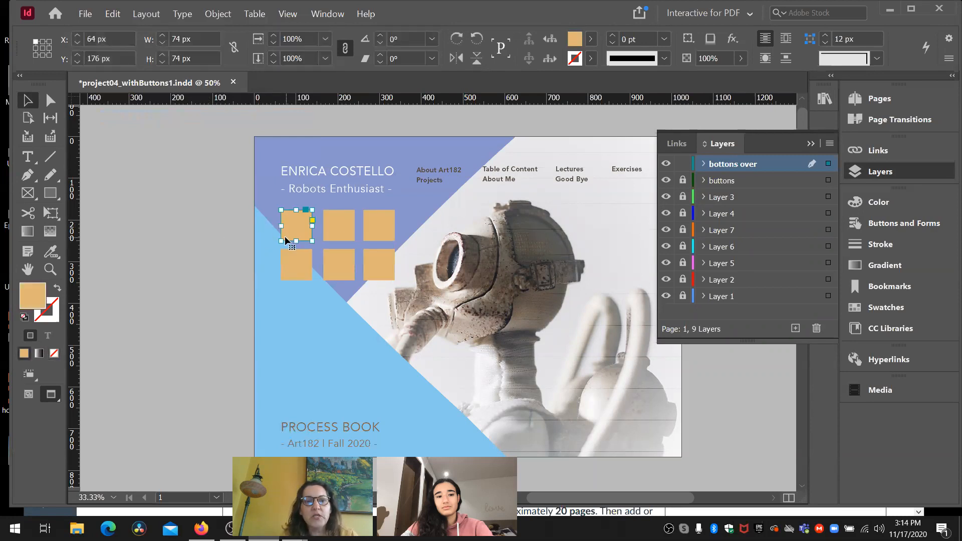
click(218, 13)
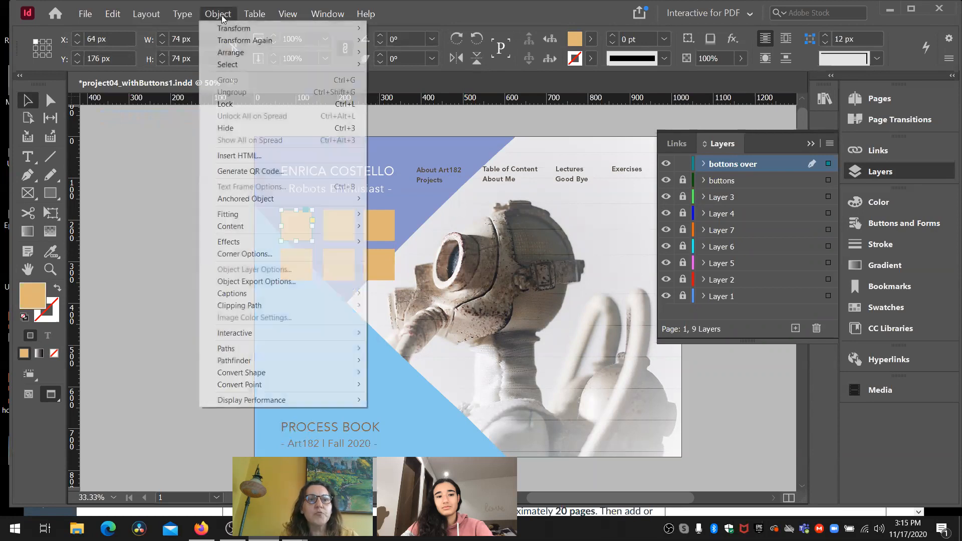
mouse_move(238, 226)
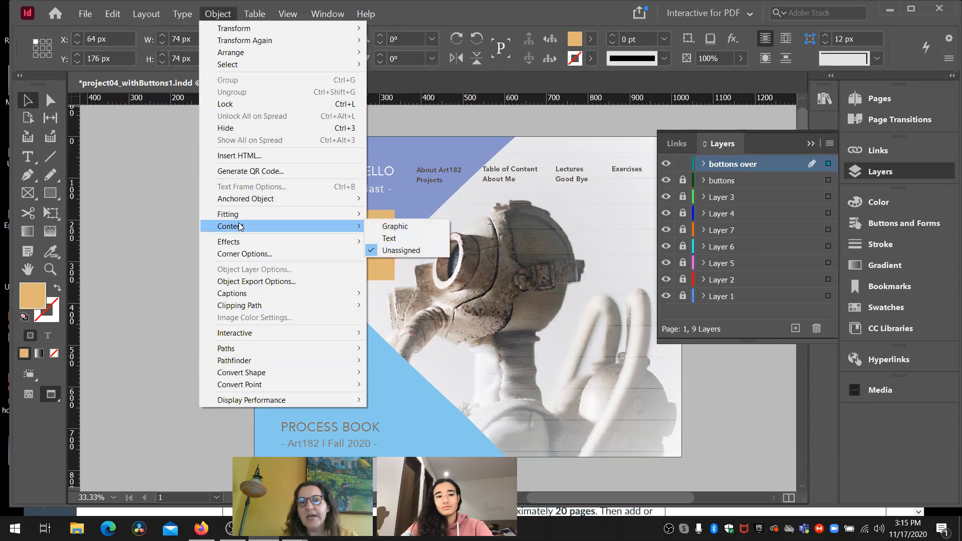
click(385, 227)
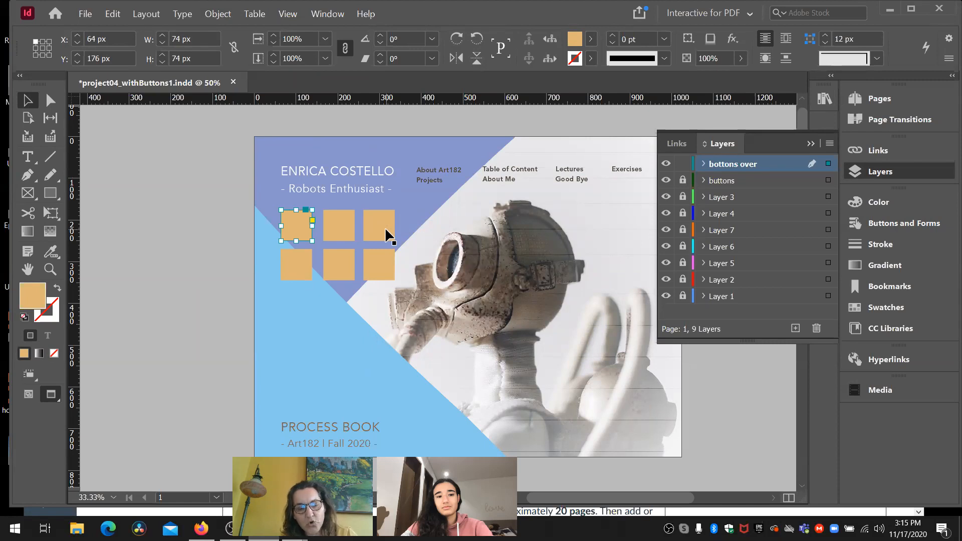
- Place the barry-weatherall-LR6tQ_6E63o-unsplash image into the upper-left square and fit the content proportionally
key(ctrl+d)
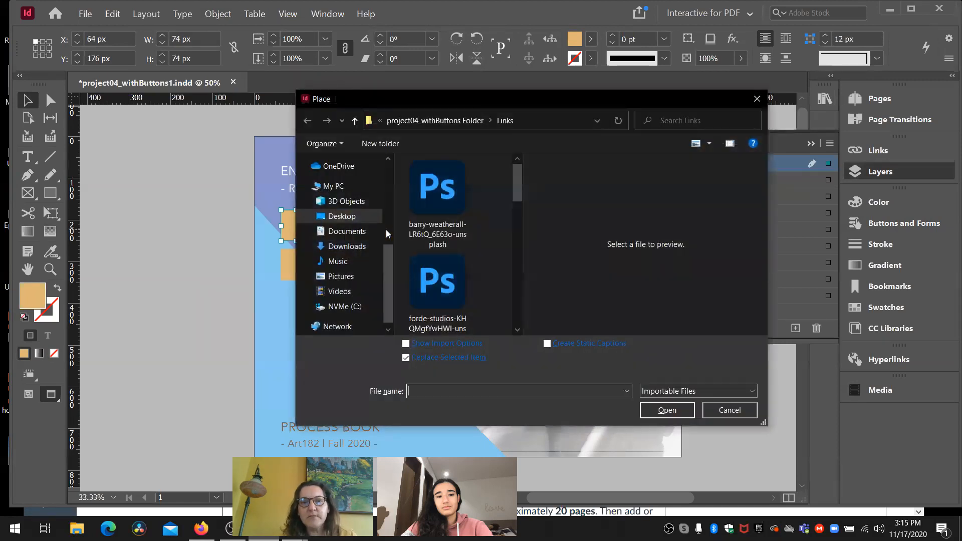
click(449, 186)
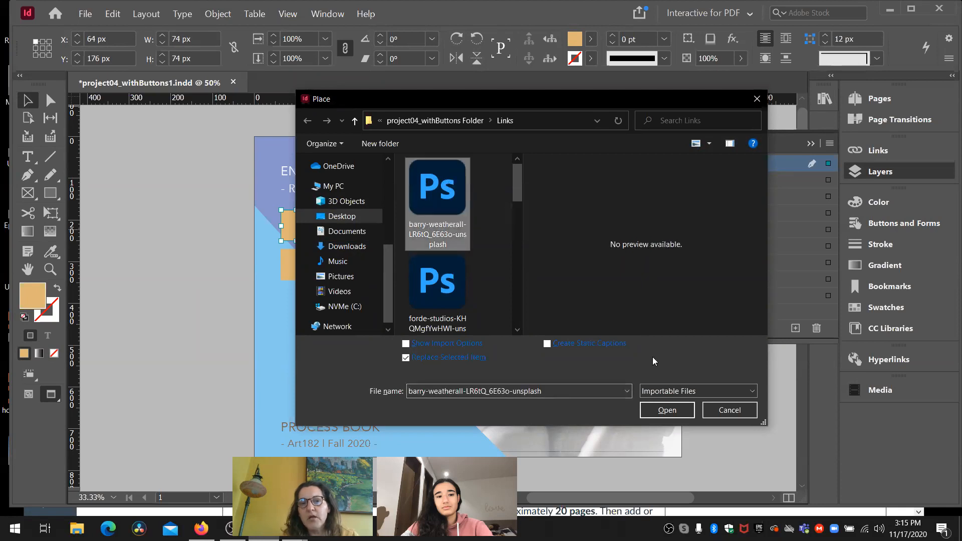
click(659, 417)
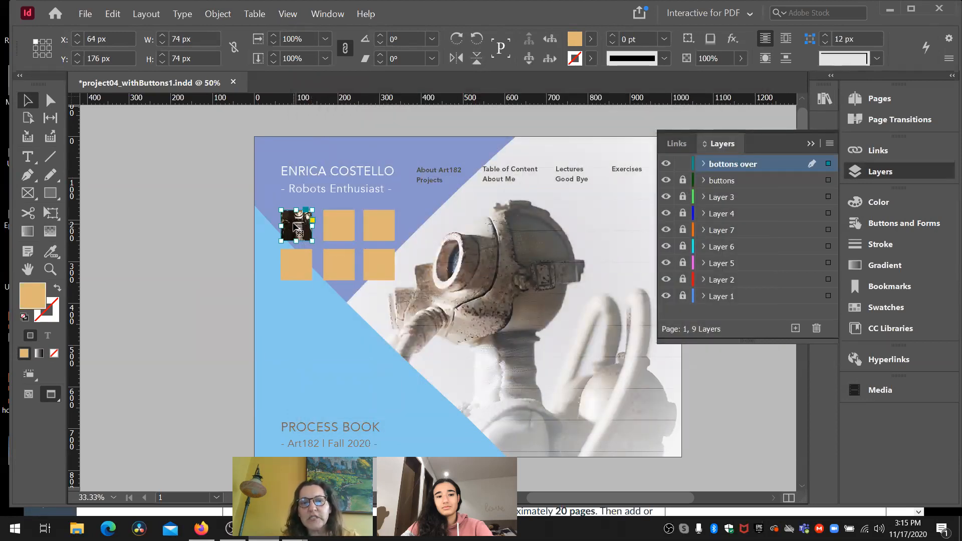
click(222, 16)
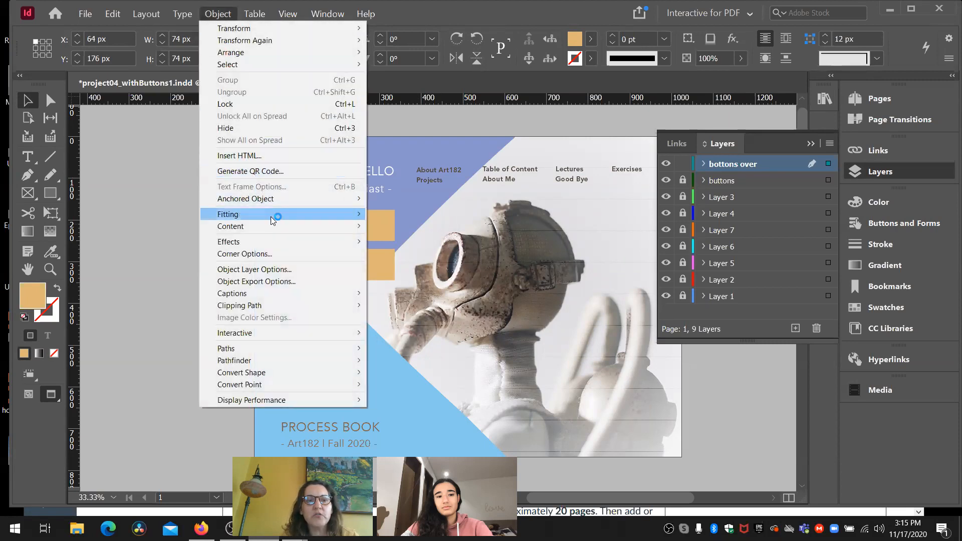
mouse_move(270, 217)
click(417, 226)
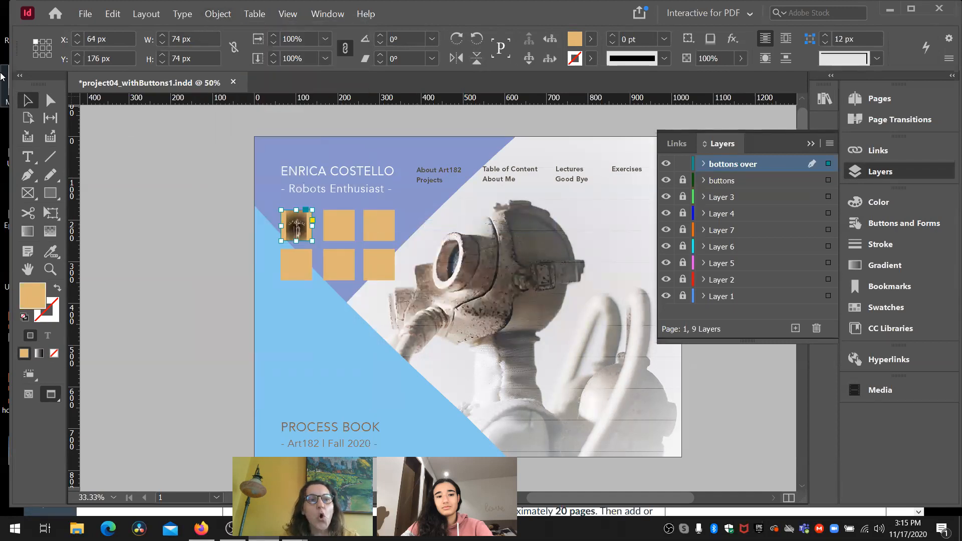
- Enlarge the motorcycle image inside the upper-left square proportionally to about 82 by 122 px, leaving the frame size alone
click(49, 269)
drag(296, 235, 369, 253)
scroll(273, 231, right, 3)
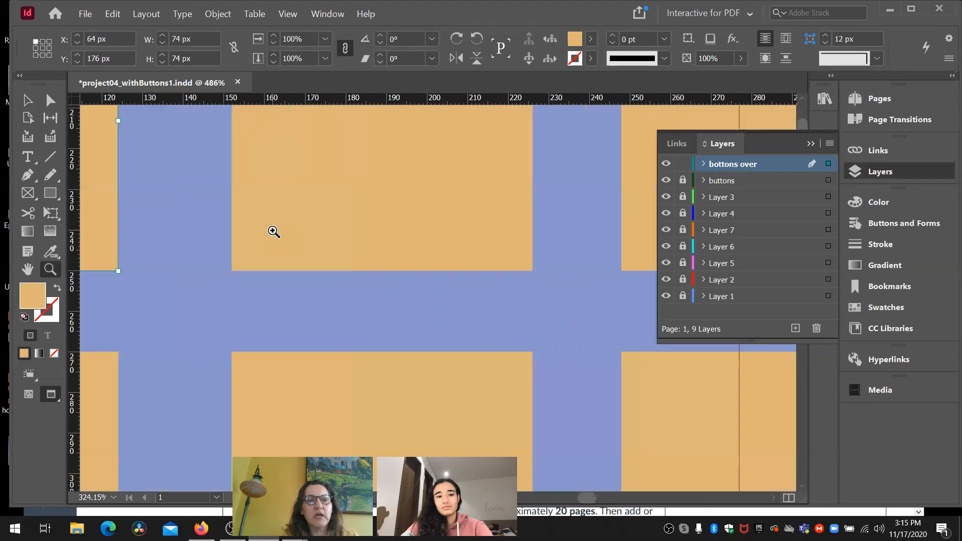
scroll(273, 231, left, 7)
scroll(273, 232, left, 1)
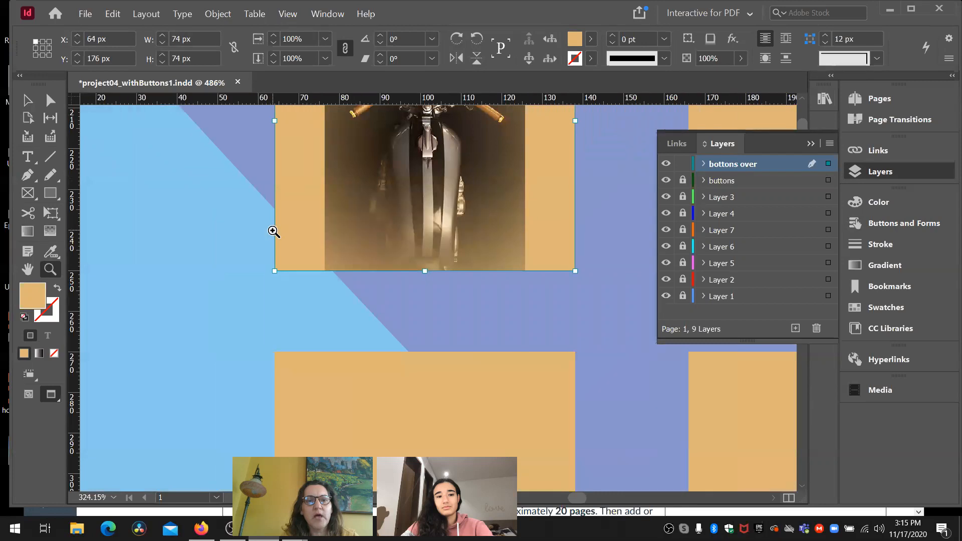
click(51, 101)
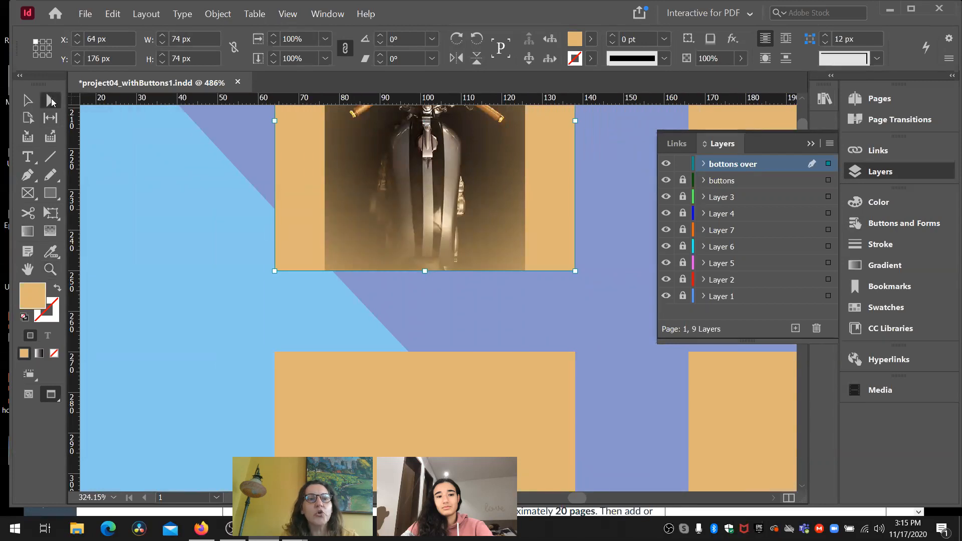
click(357, 180)
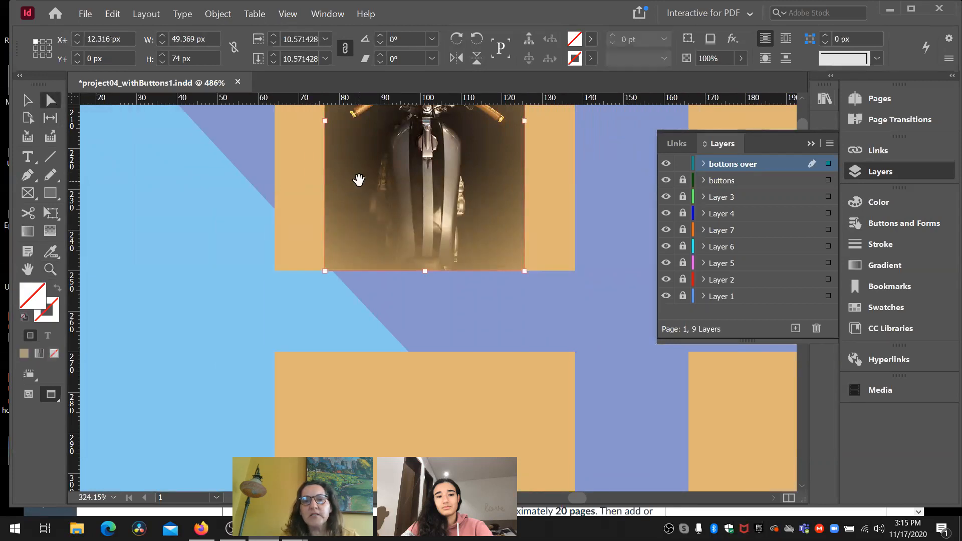
scroll(359, 180, down, 1)
scroll(359, 179, up, 3)
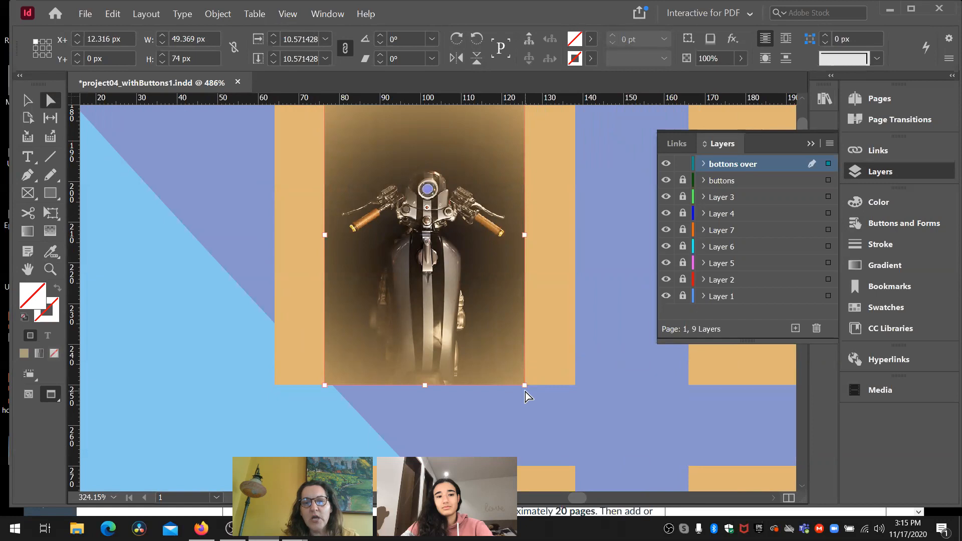
drag(523, 386, 659, 476)
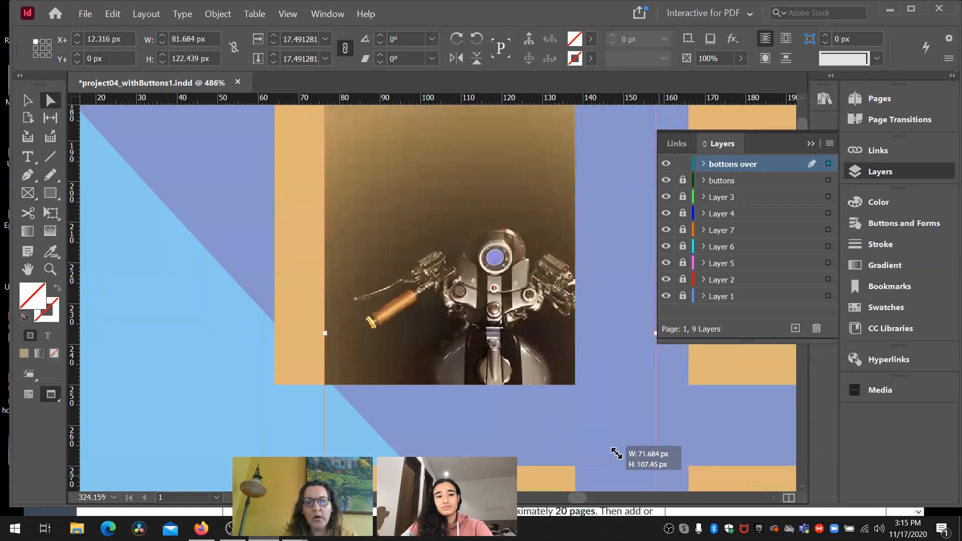
- Shift the motorcycle image 20 px left and 30 px up within its frame, and deselect it
key(shift+Left)
key(shift+Left)
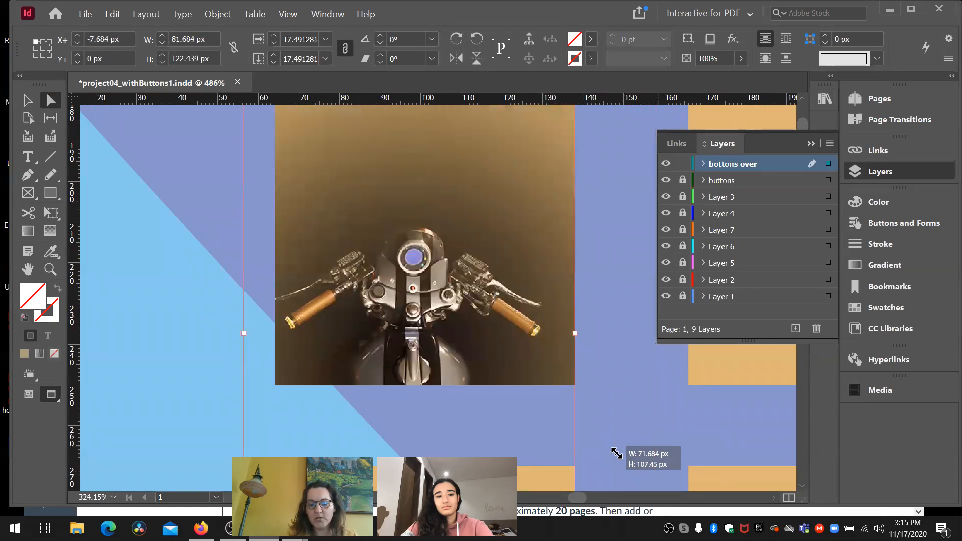
key(shift+Up)
key(shift+Up)
key(shift+Up)
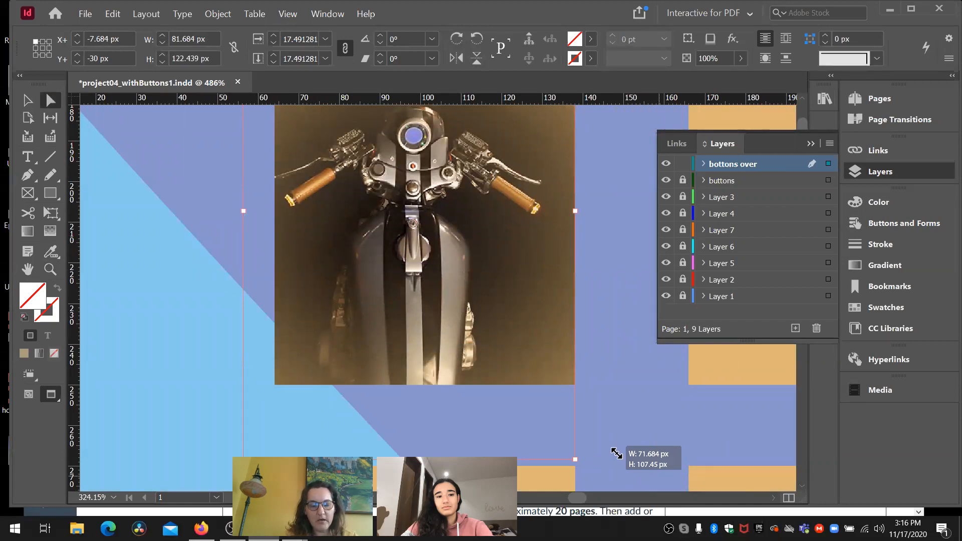
key(ctrl+minus)
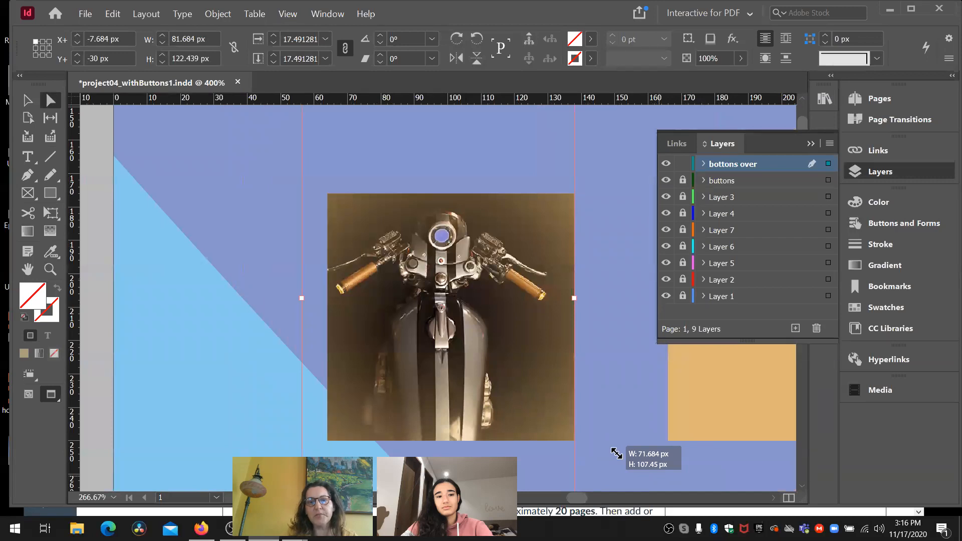
click(205, 372)
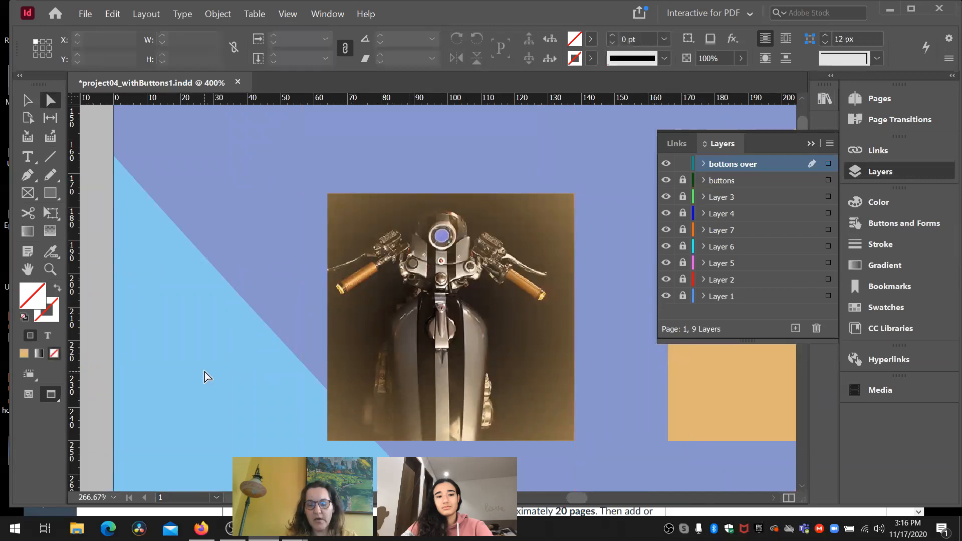
key(ctrl+0)
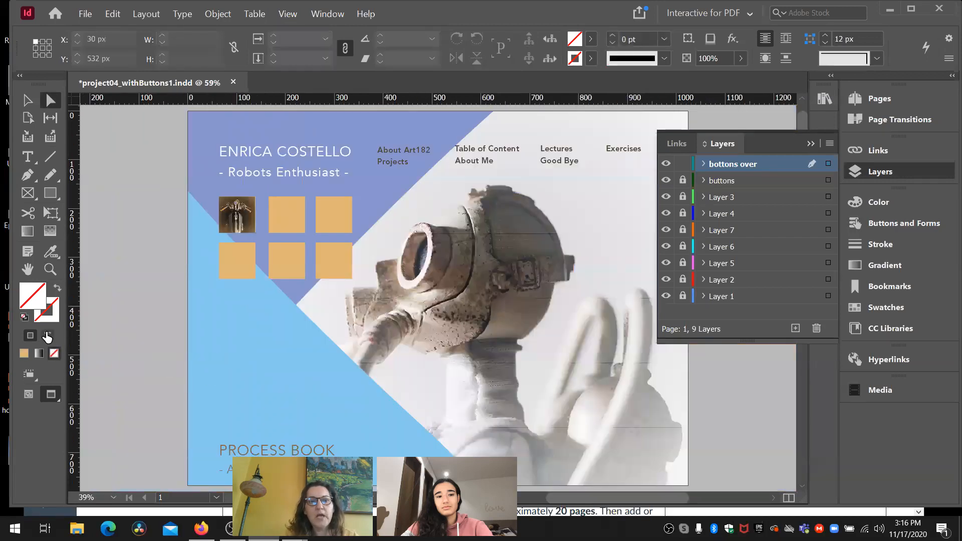
- Hide the bottons over layer to compare it with the original orange squares, and show it again
click(291, 224)
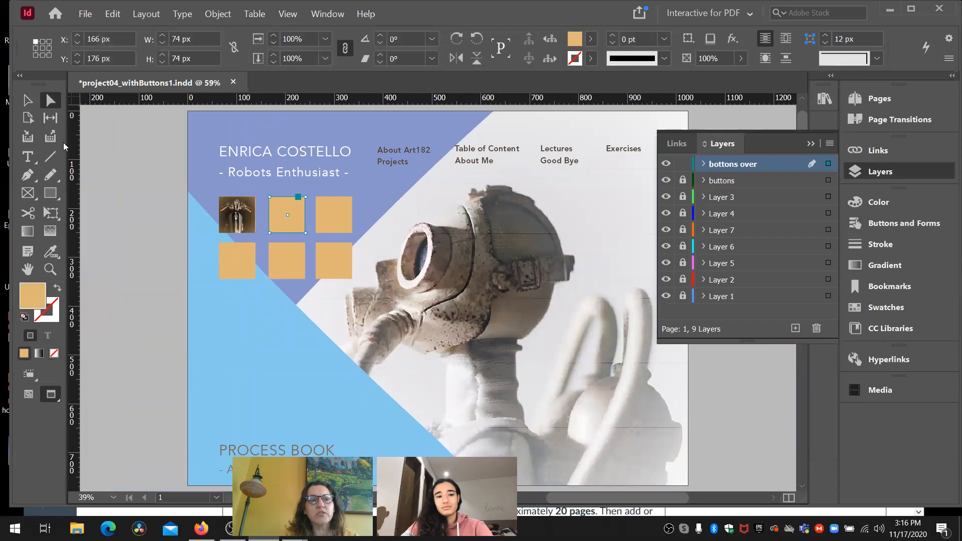
click(27, 100)
click(136, 197)
click(299, 212)
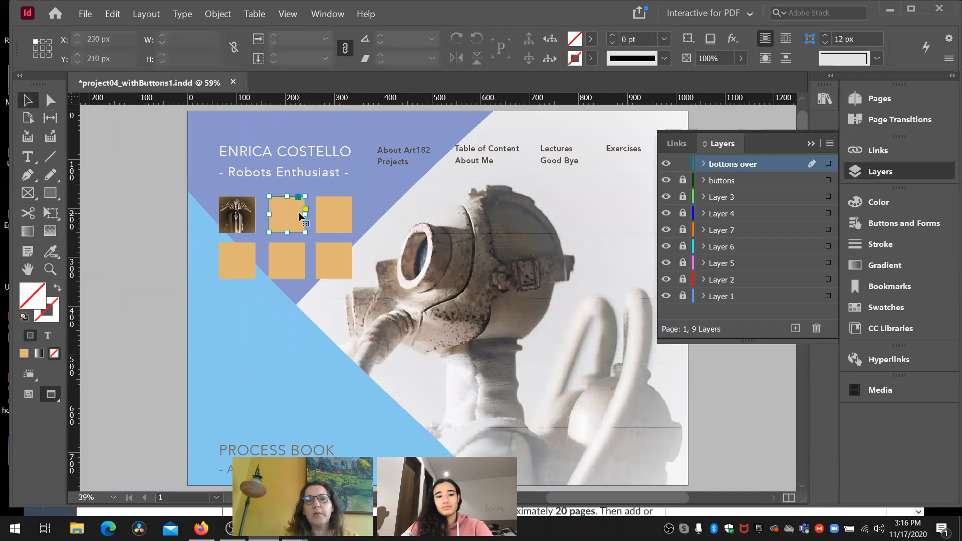
click(666, 163)
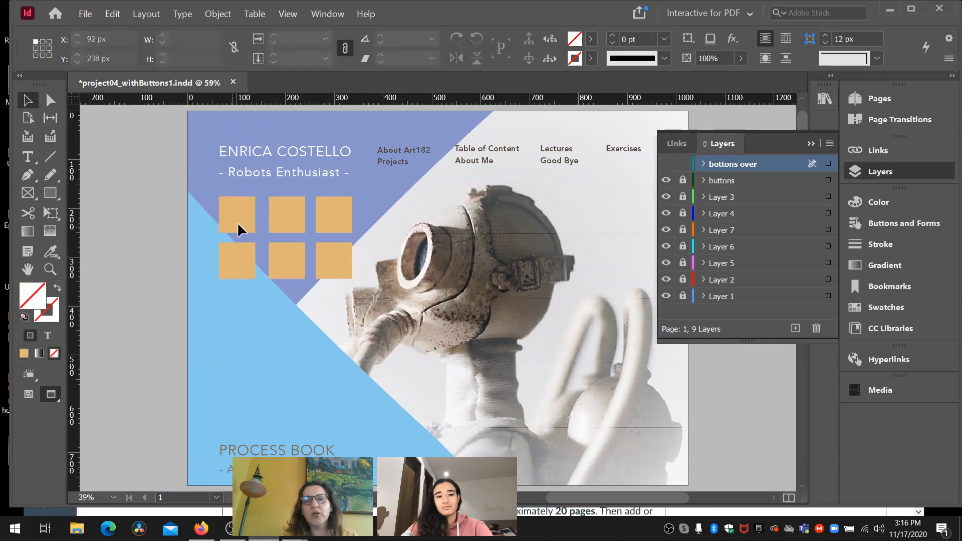
click(666, 164)
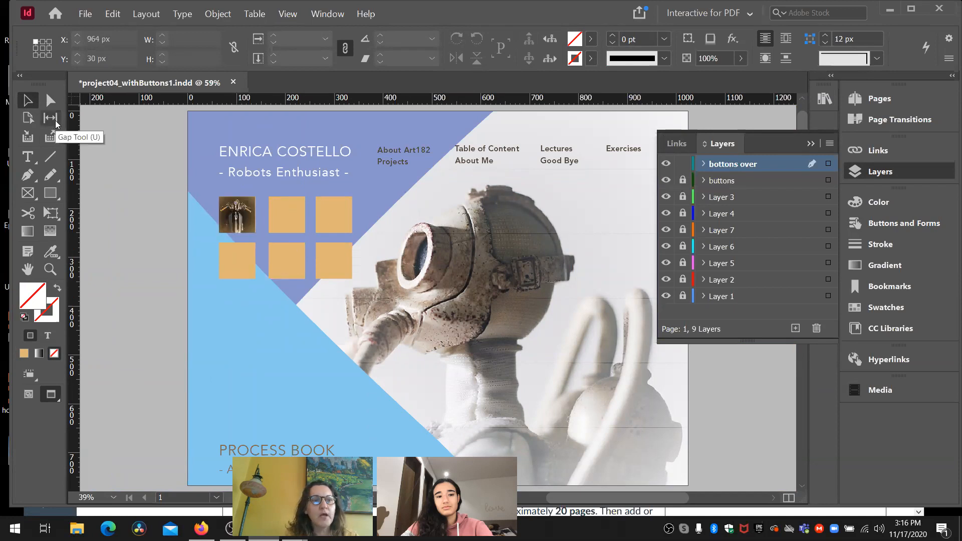
- Nudge the motorcycle image about 3 px right inside the upper-left frame and deselect it
click(50, 101)
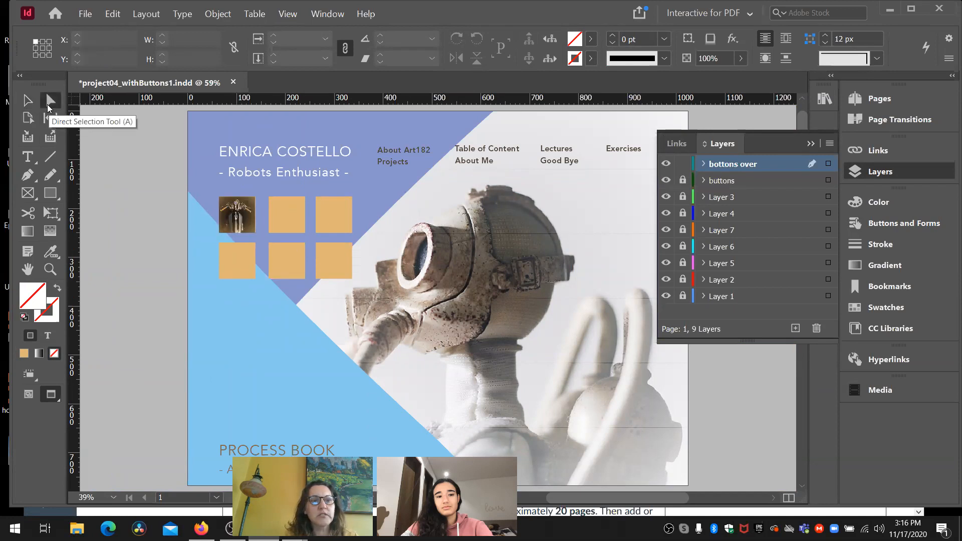
click(238, 224)
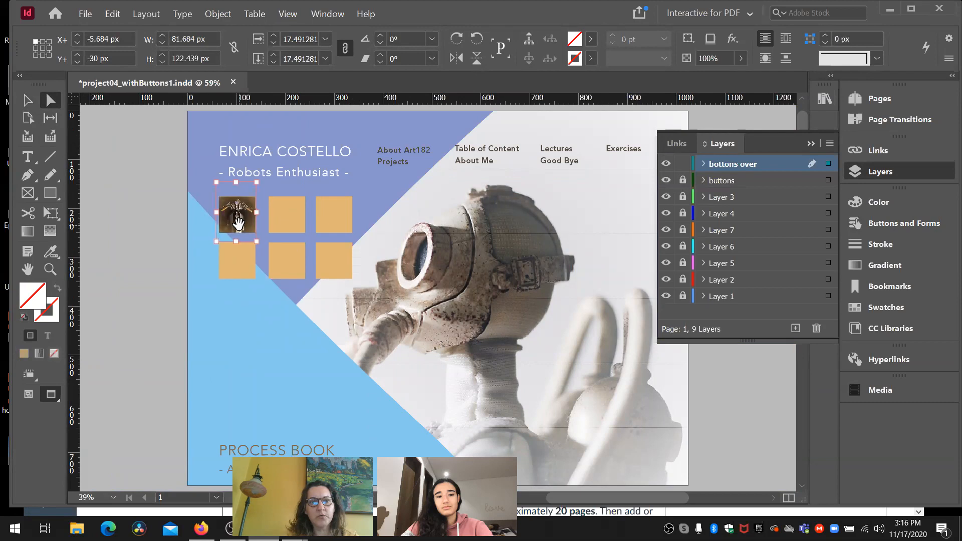
key(Right)
scroll(91, 214, left, 3)
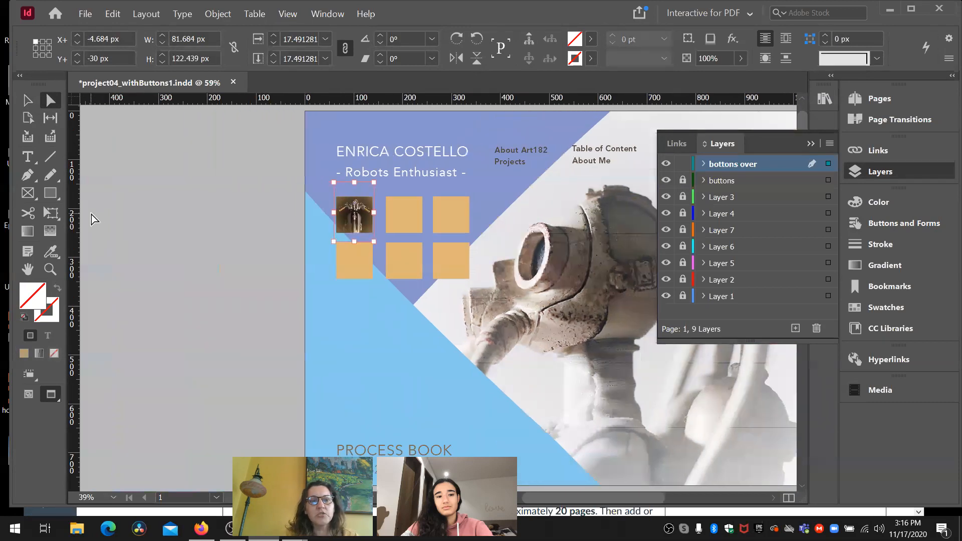
click(28, 103)
click(176, 251)
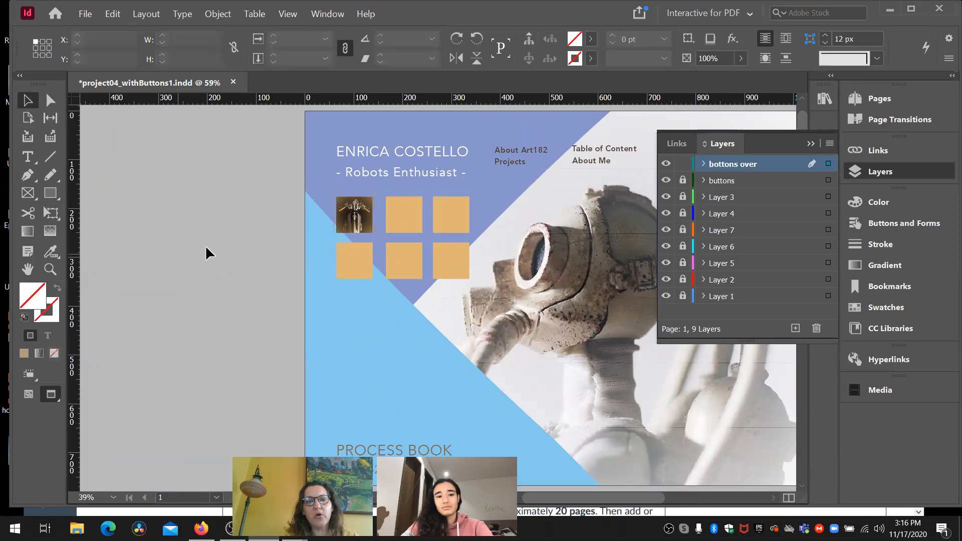
- Set the content type of the upper-middle square on the bottons over layer to Graphic
click(411, 212)
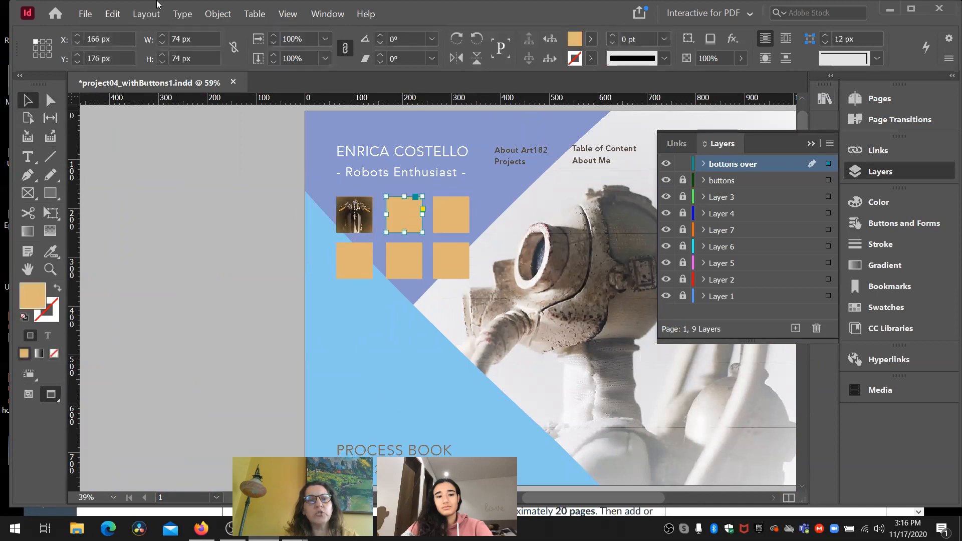
click(221, 17)
mouse_move(259, 226)
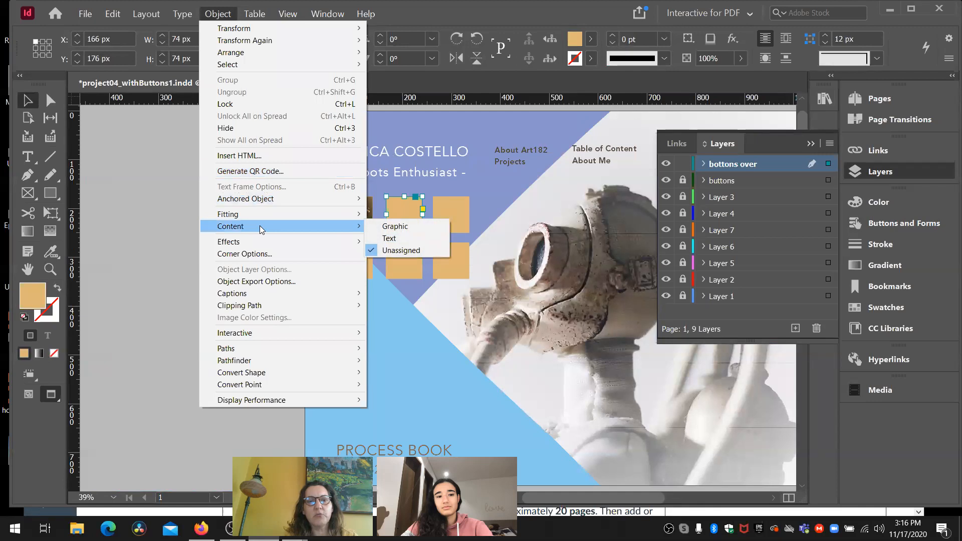
click(393, 225)
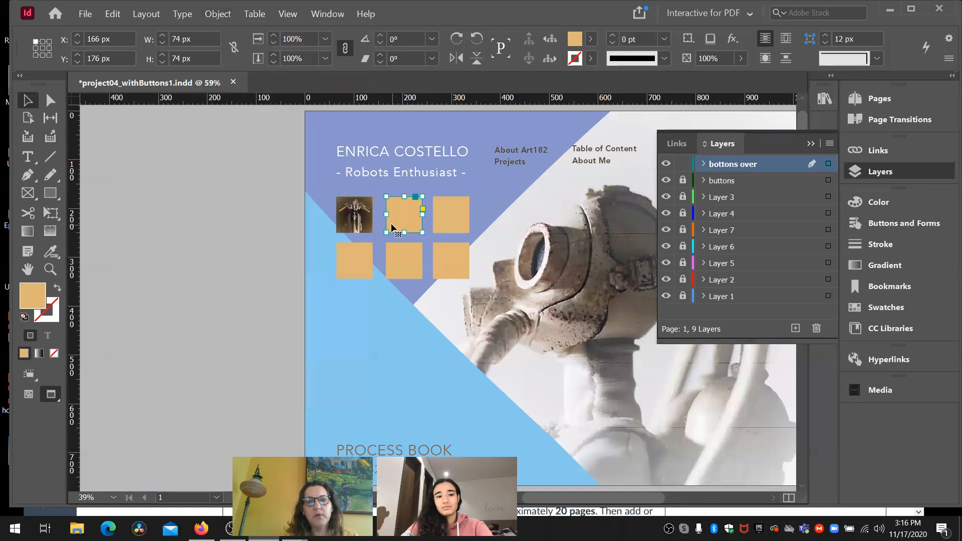
click(218, 14)
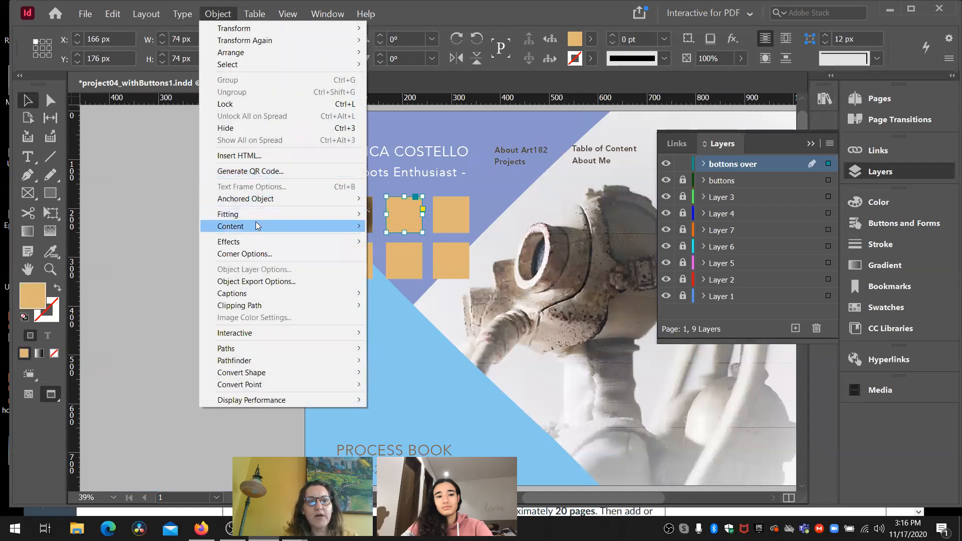
mouse_move(260, 228)
click(395, 226)
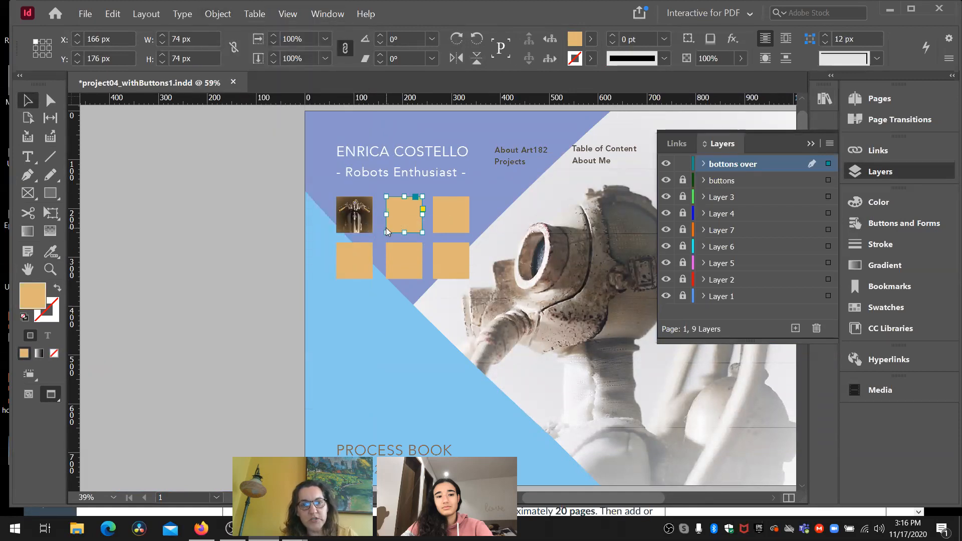
- Place the forde-studios-KHQMgfYwHWI-unsplash image into the upper-middle square and fit the content proportionally
key(ctrl+d)
click(454, 297)
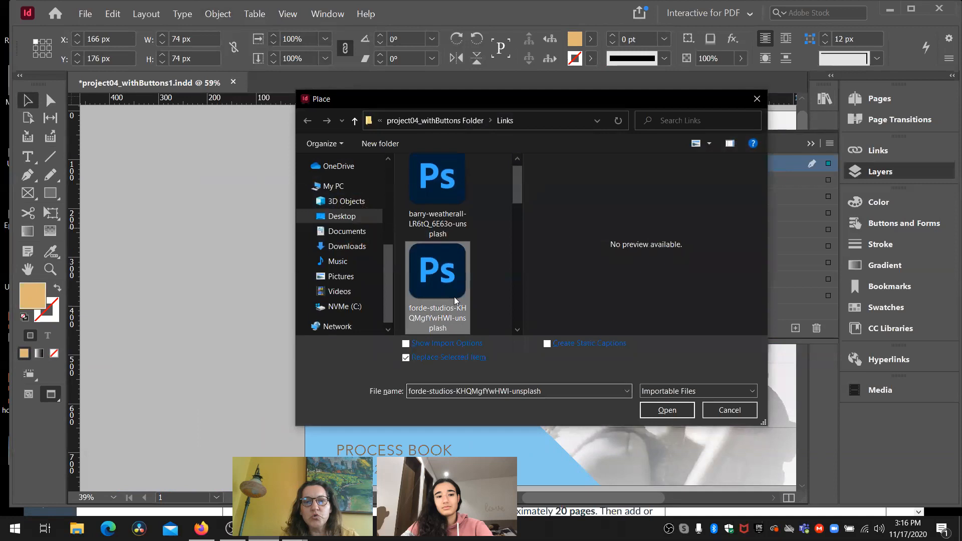
click(666, 409)
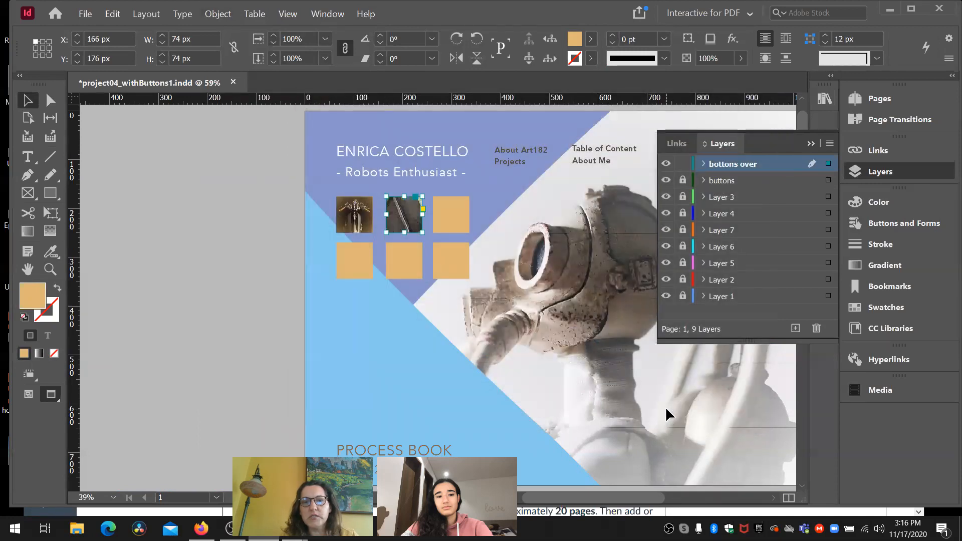
click(218, 14)
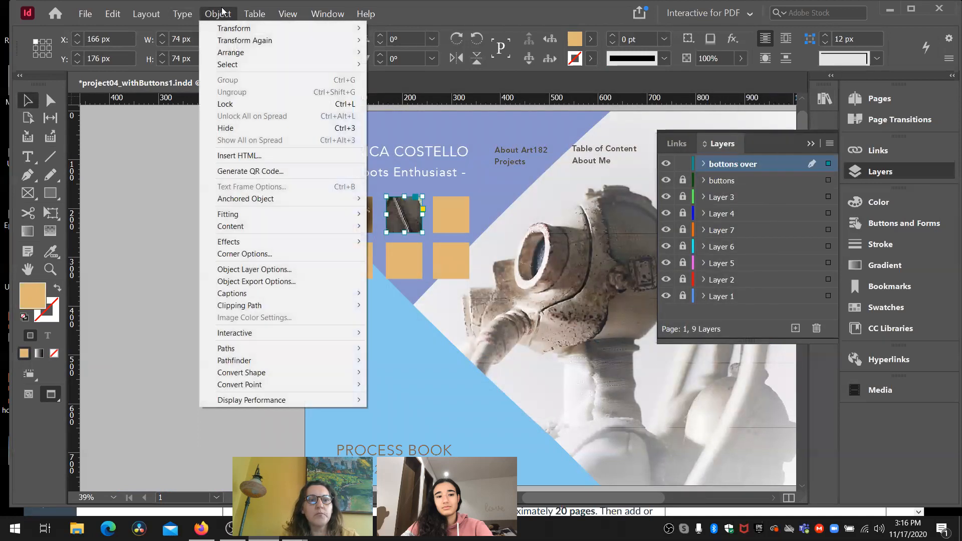
mouse_move(260, 215)
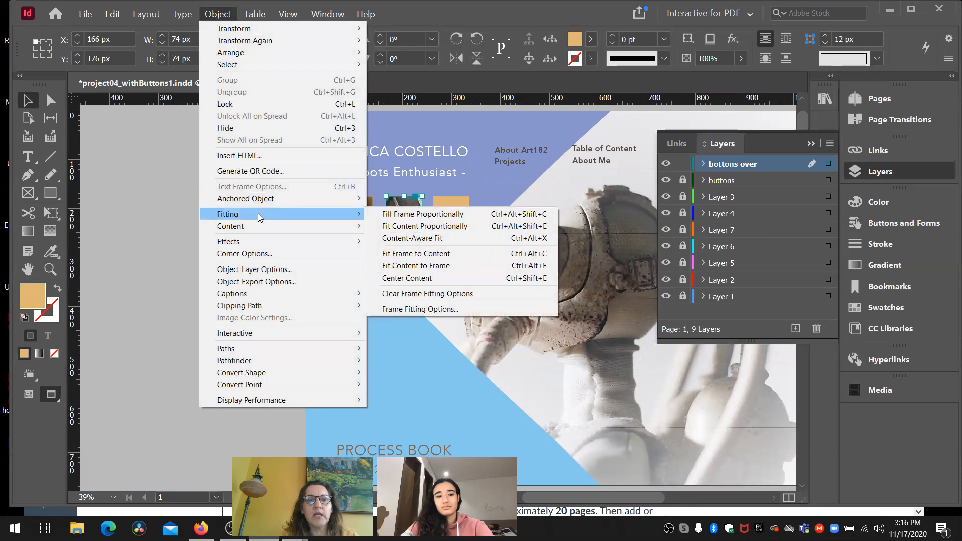
click(411, 228)
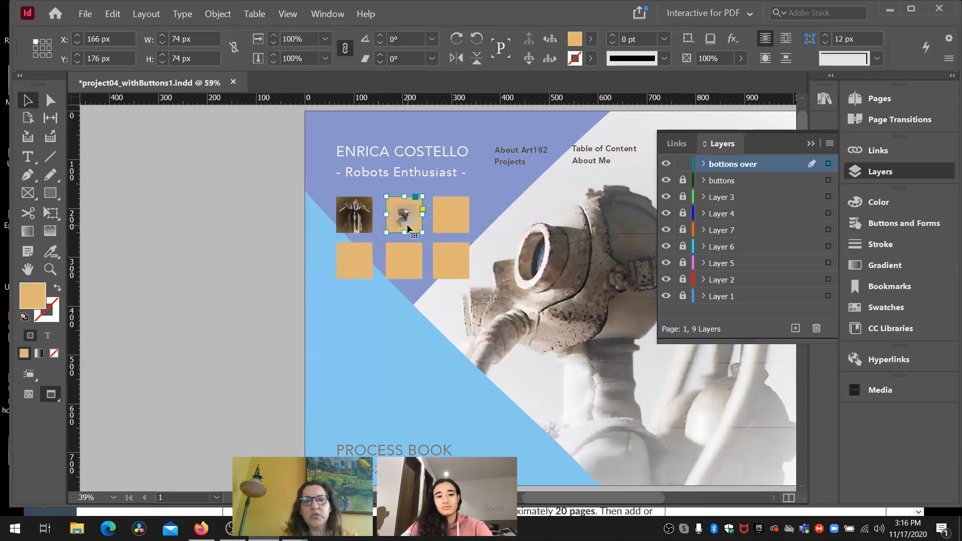
- Enlarge the image inside the upper-middle frame to about 207 by 138 px so it fills the square, and deselect it
click(51, 103)
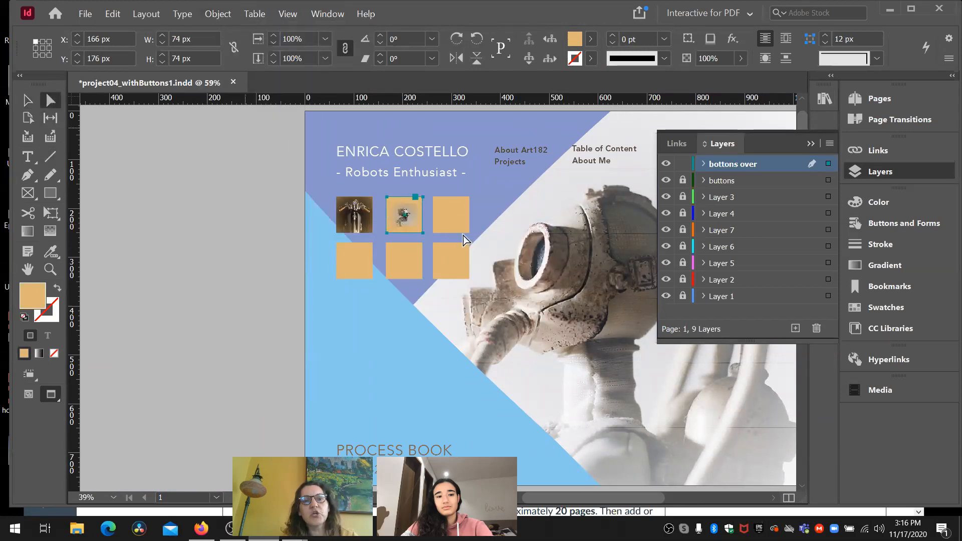
click(399, 211)
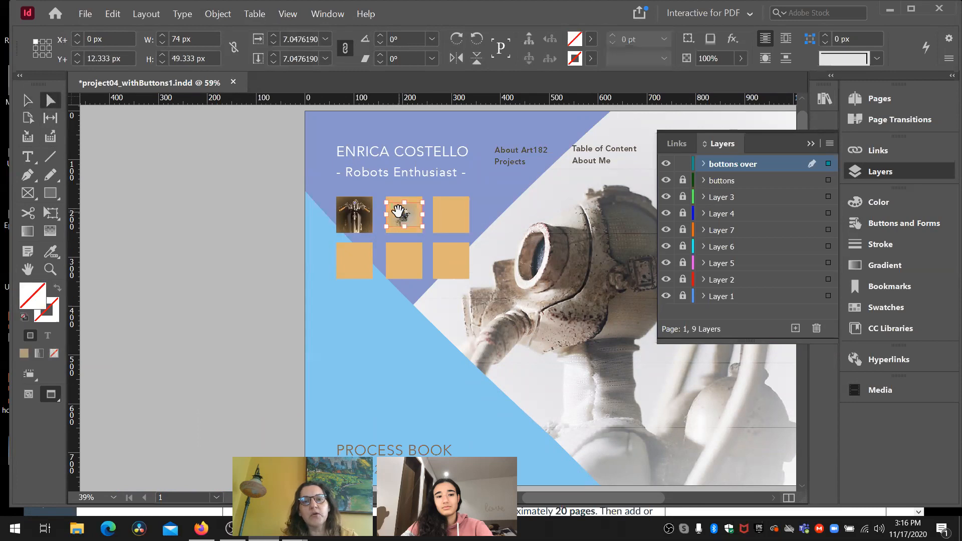
drag(420, 227, 459, 252)
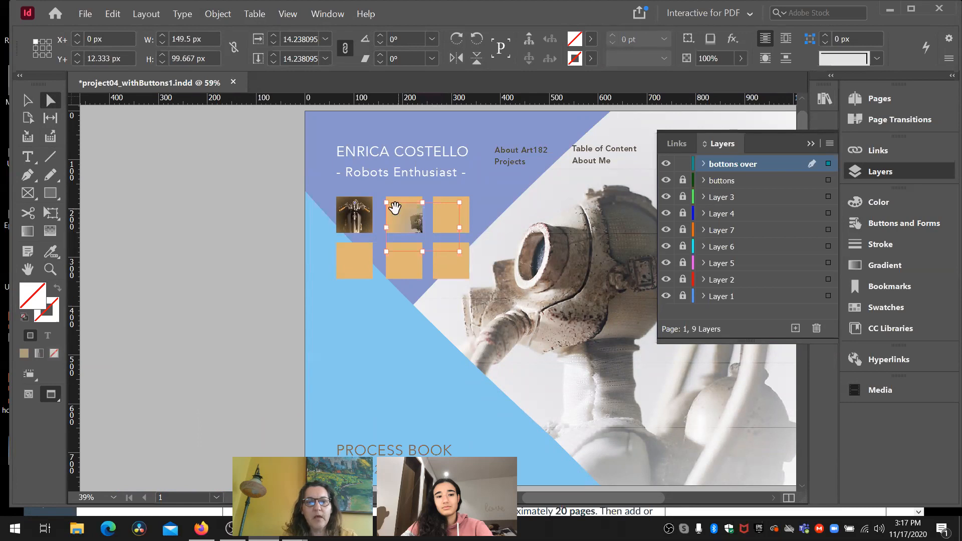
drag(386, 206, 359, 183)
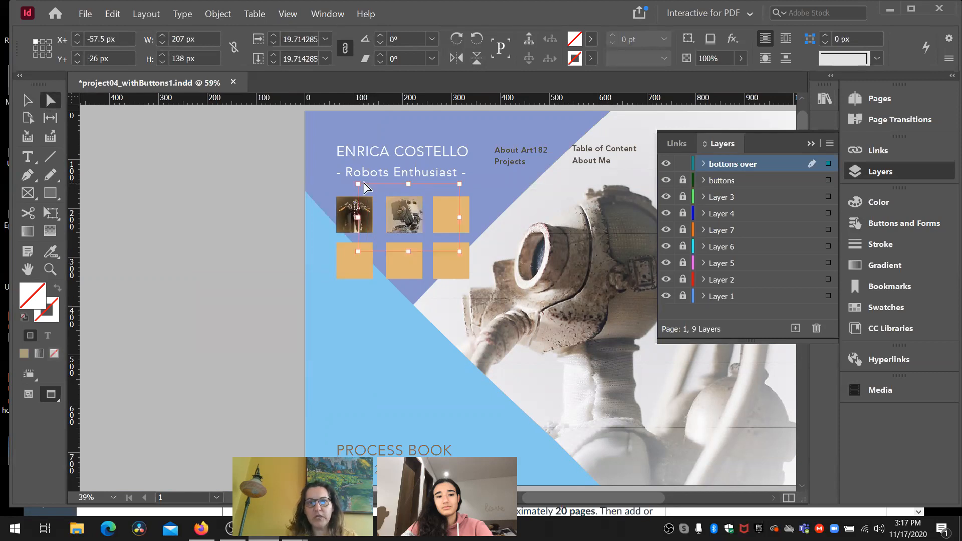
click(271, 200)
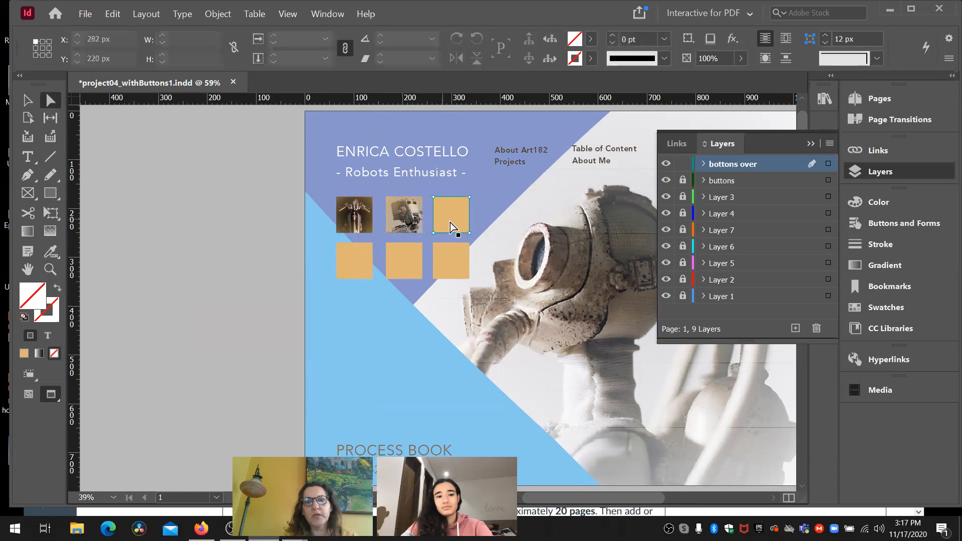
- Set the content type of the upper-right square on the bottons over layer to Graphic
click(26, 103)
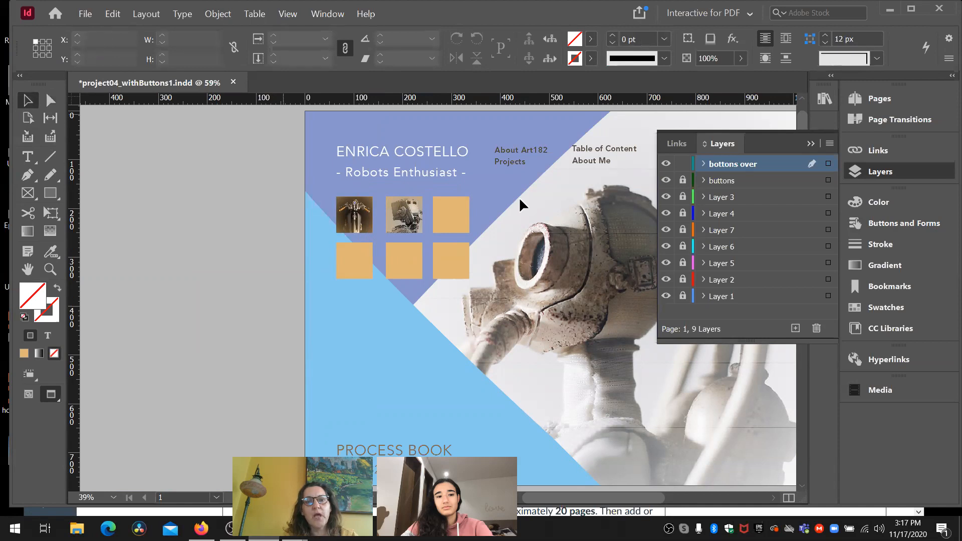
click(460, 215)
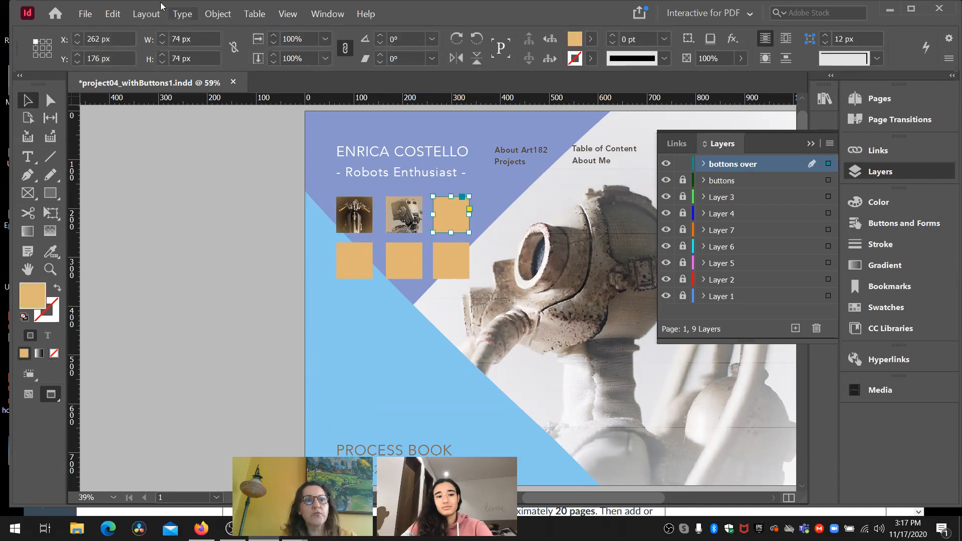
click(218, 13)
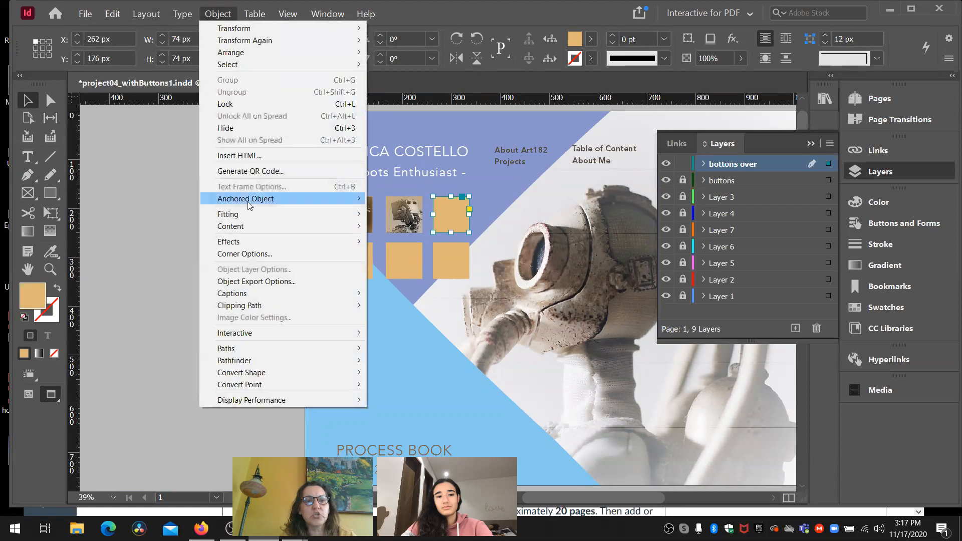
mouse_move(251, 229)
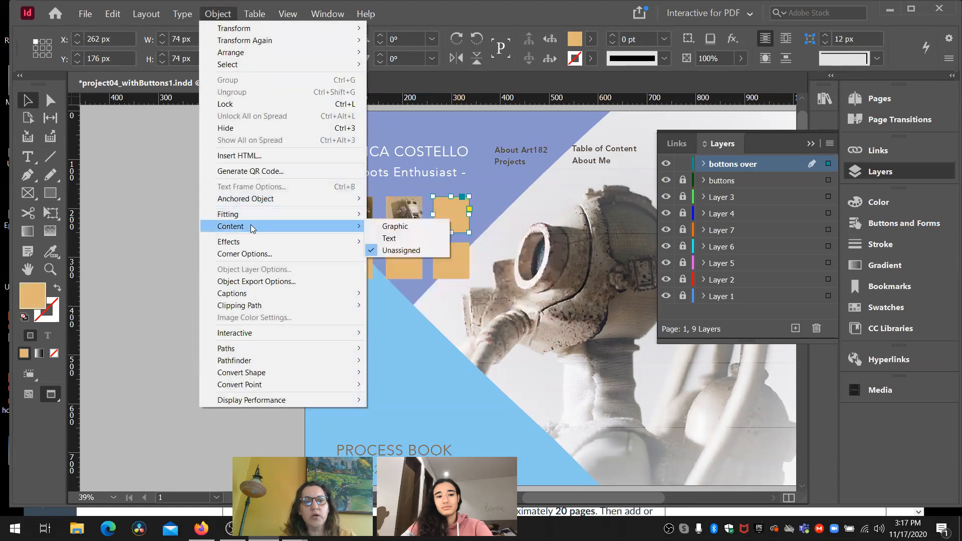
click(375, 227)
- Place the nice-m-nshuti-cTqxDBsEv3g-unsplash image from the Links folder into the upper-right square
key(ctrl+d)
drag(515, 195, 511, 266)
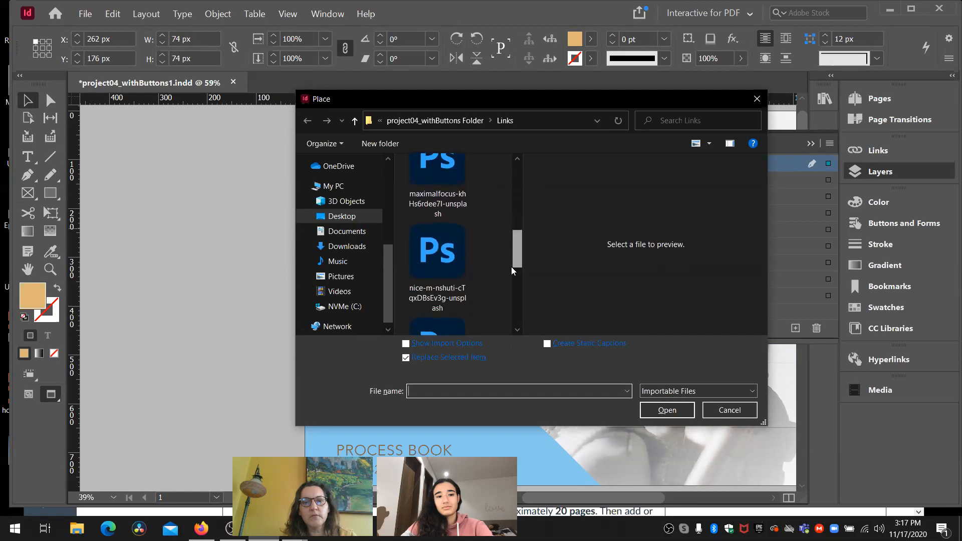
click(445, 266)
click(653, 408)
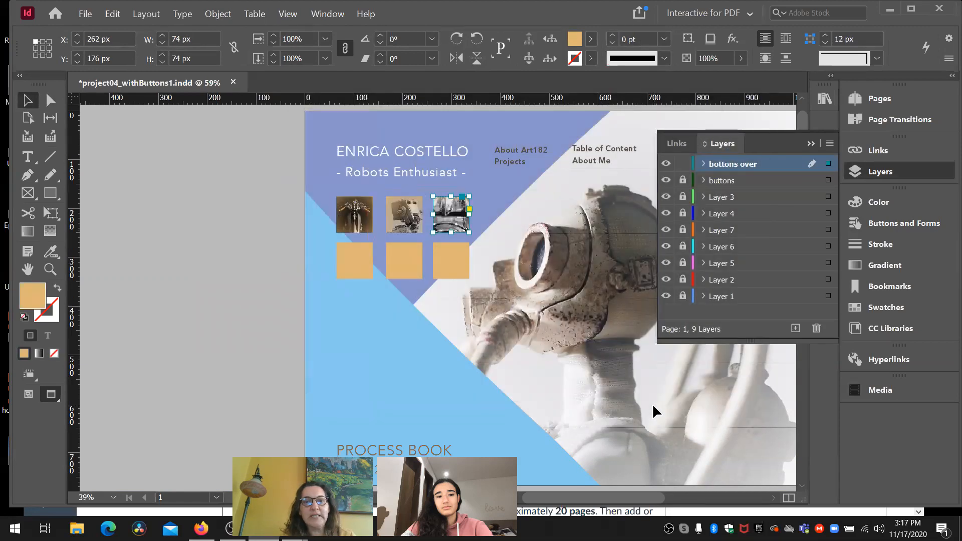
- Fit the robot image proportionally inside the upper-right frame
key(a)
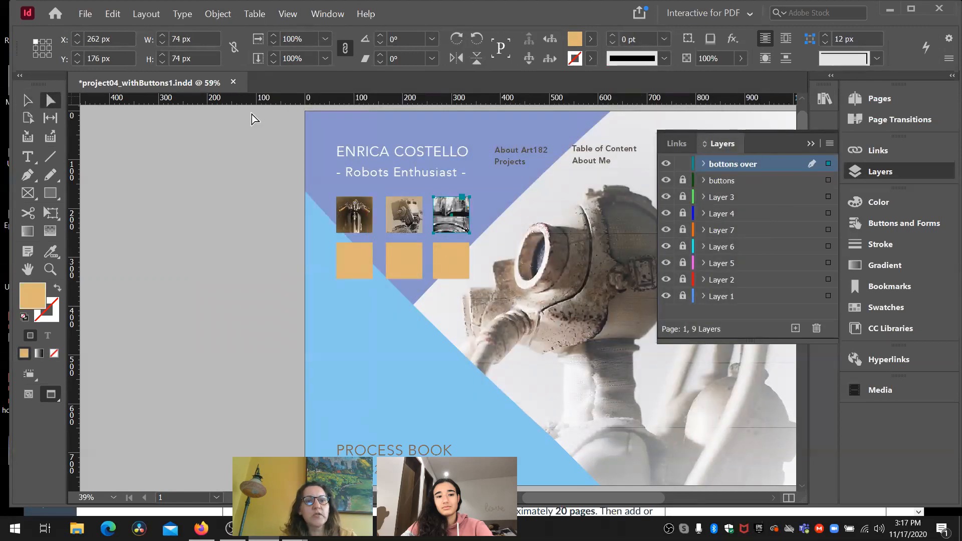
click(460, 200)
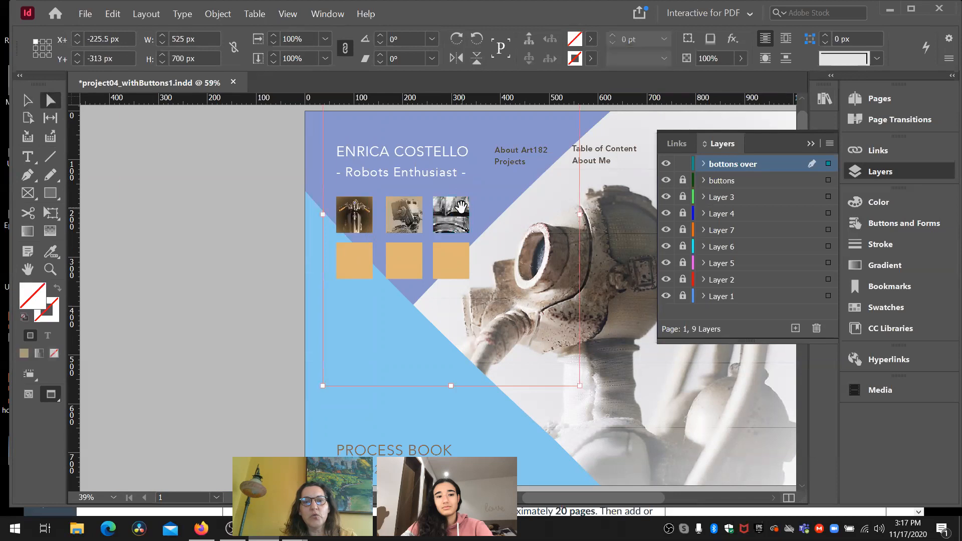
click(28, 100)
click(236, 202)
click(467, 225)
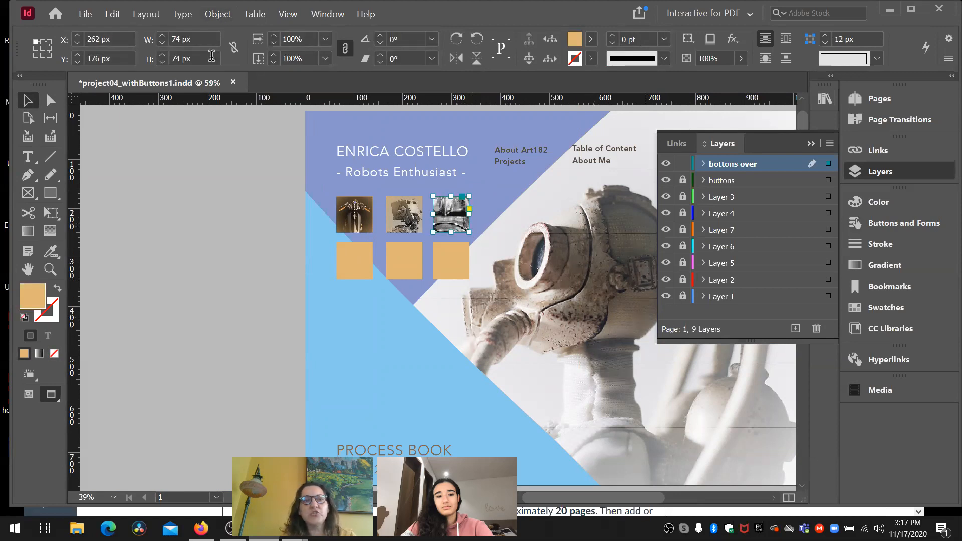
click(219, 14)
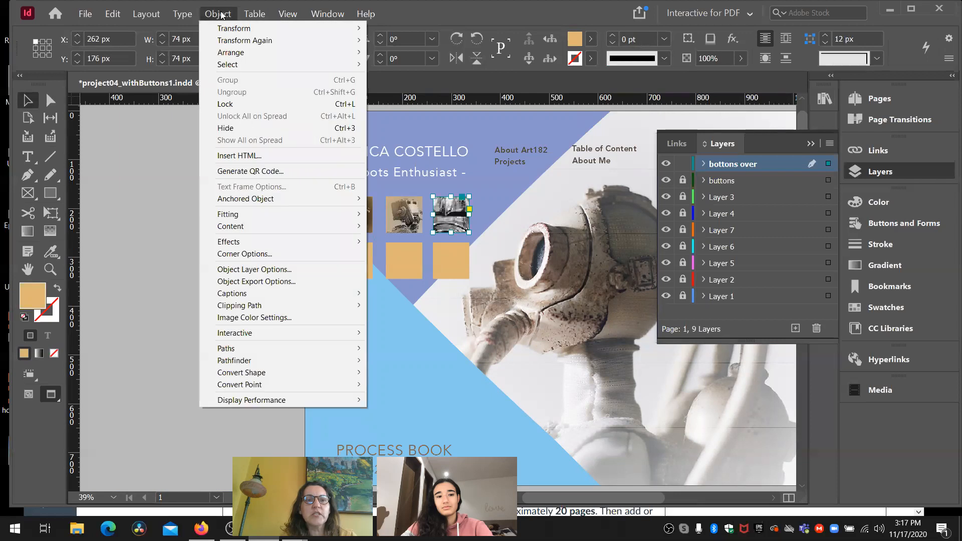
mouse_move(249, 215)
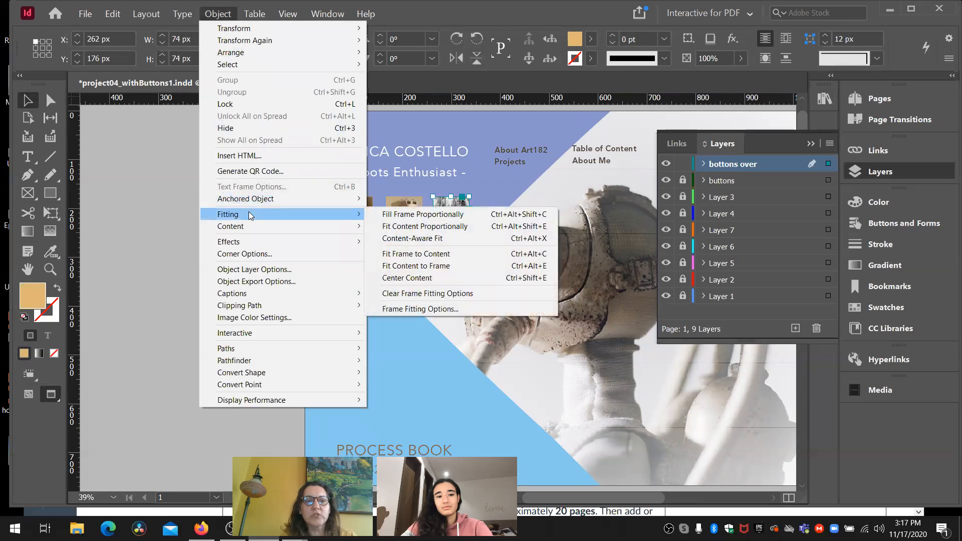
click(407, 226)
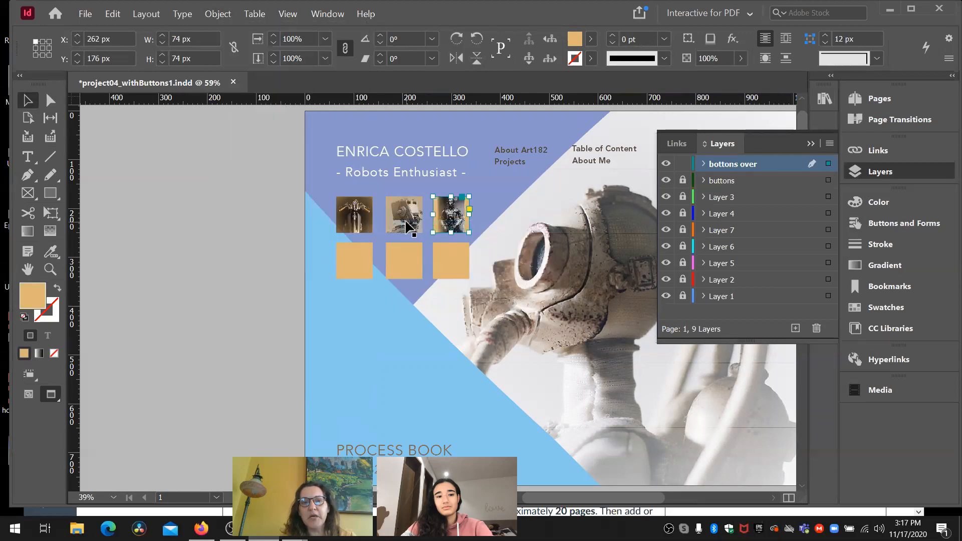
- Enlarge the upper-right frame's image to about 117 by 156 px, shift it left to a horizontal offset of -20.75 px, and deselect it
click(51, 102)
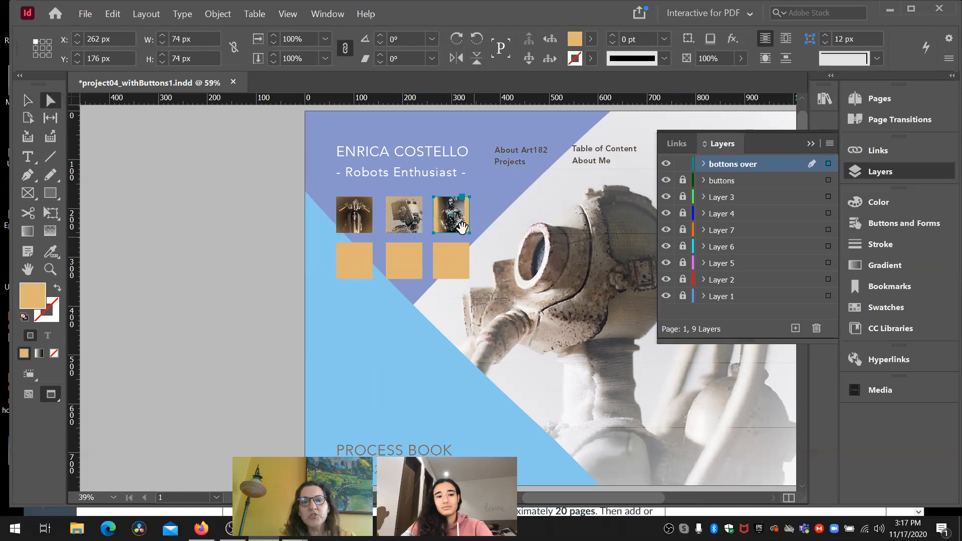
click(456, 221)
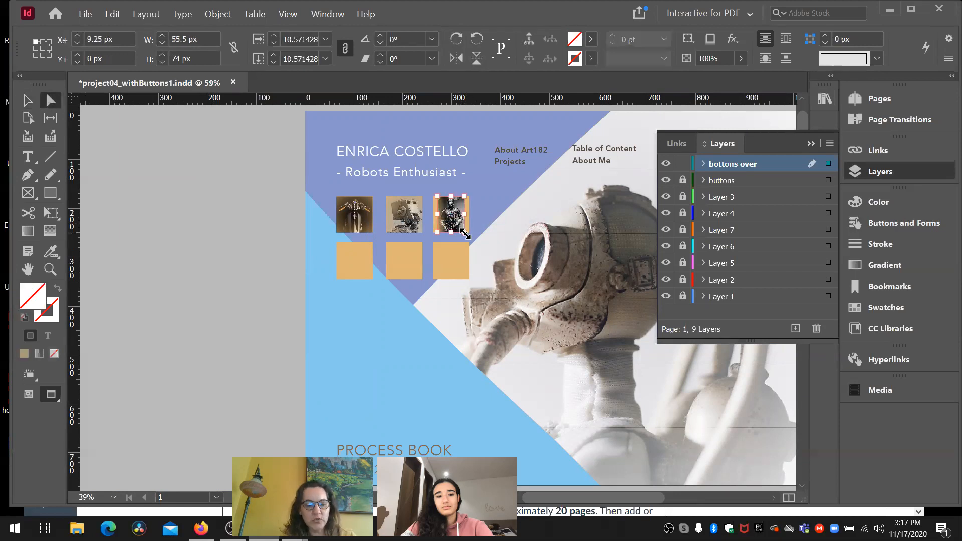
drag(465, 234, 491, 257)
key(shift+Left)
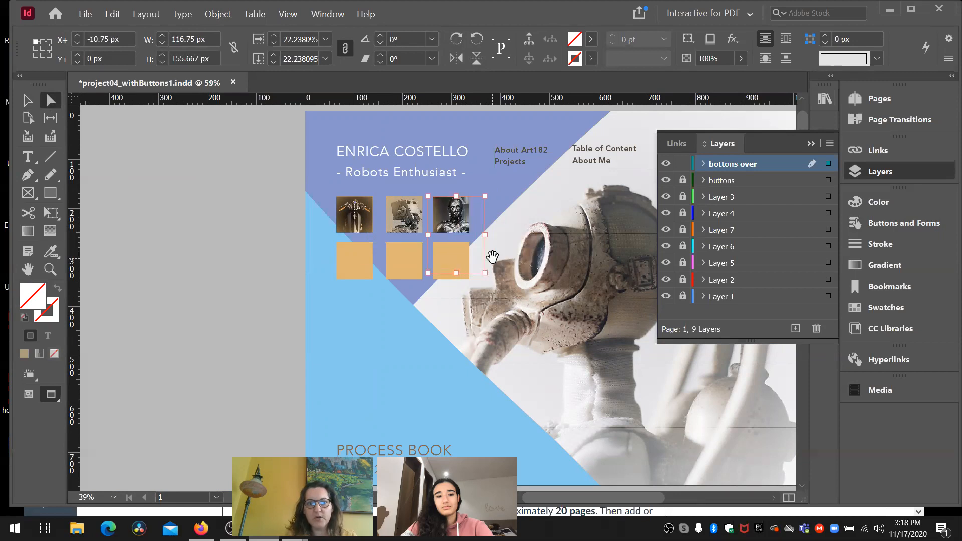
key(shift+Left)
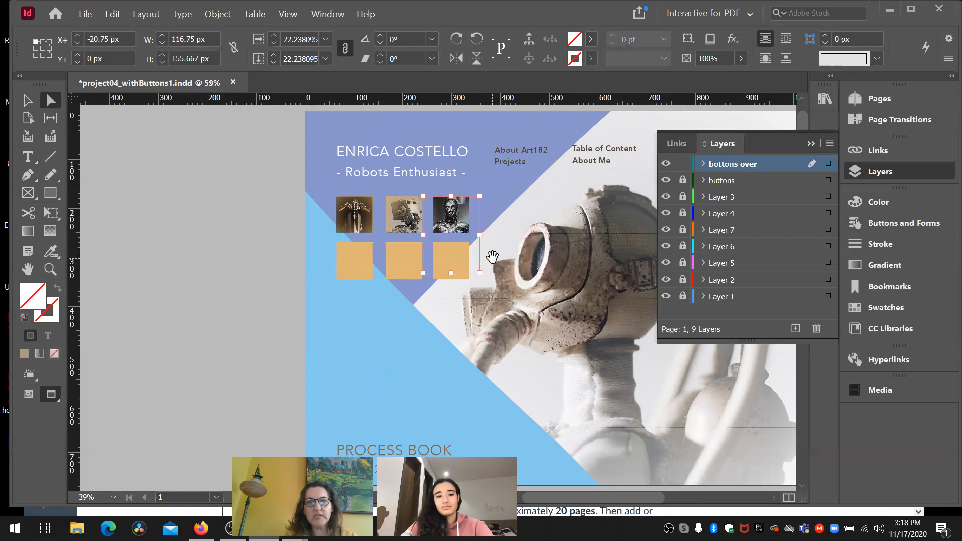
click(234, 245)
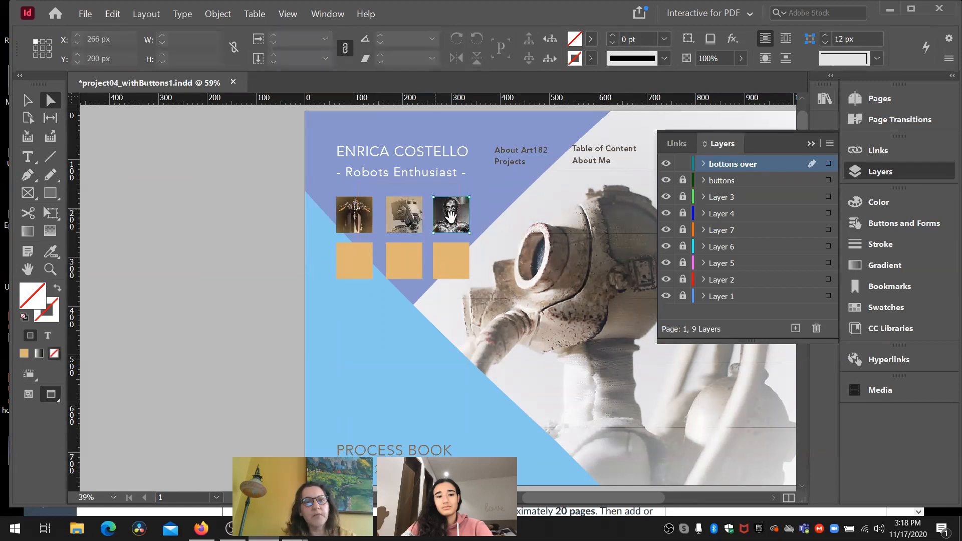
- Nudge the robot image up 2 px inside the upper-right frame and deselect it
click(455, 218)
key(Up)
key(Up)
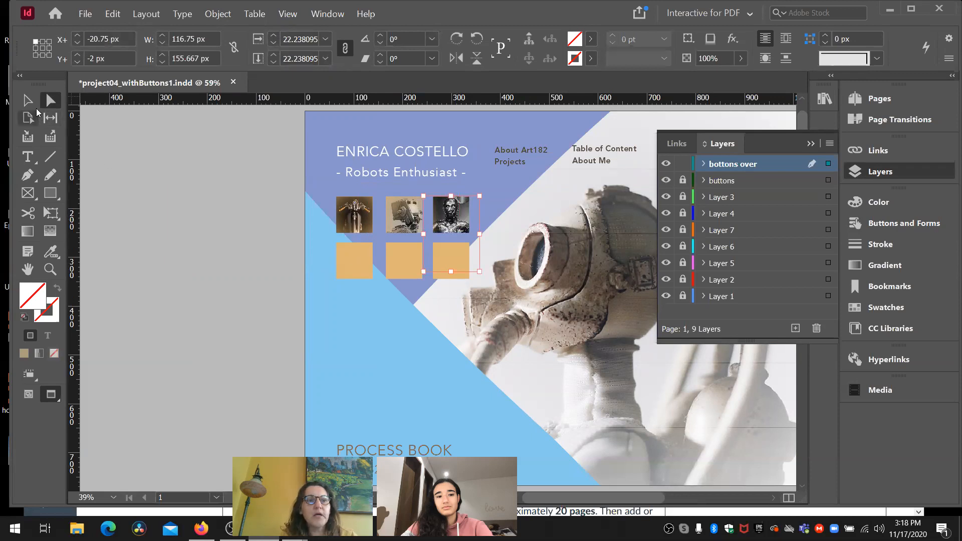
click(38, 107)
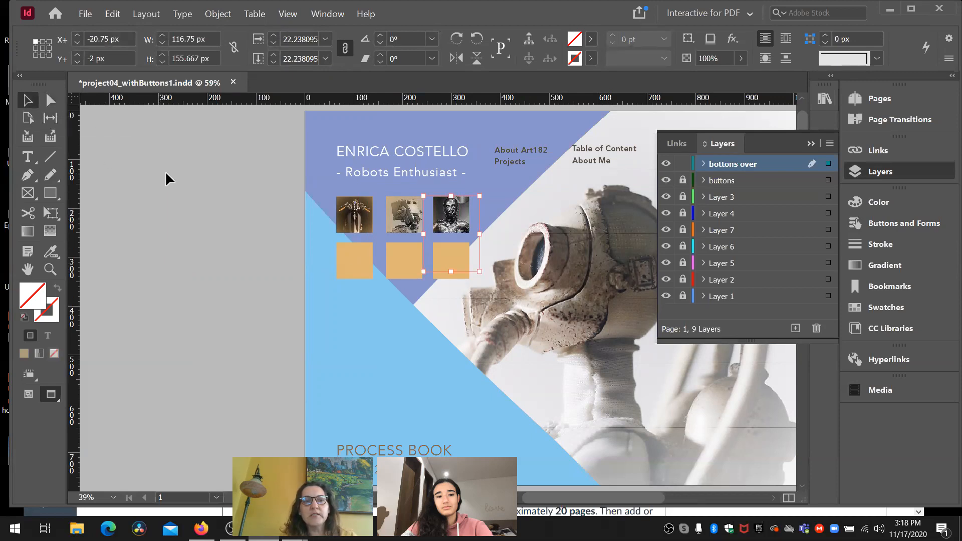
click(164, 170)
- Unlock the buttons layer and move it above the bottons over layer
click(683, 164)
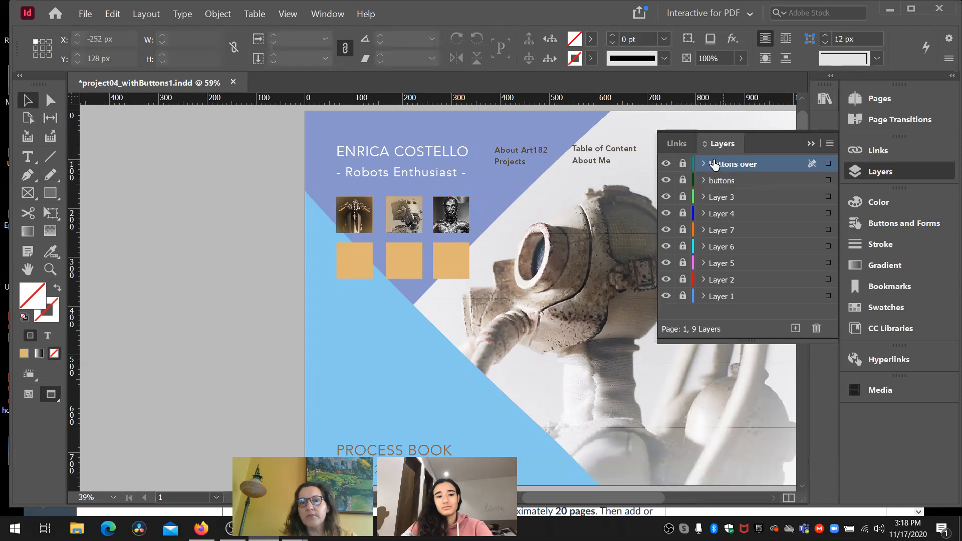
click(683, 162)
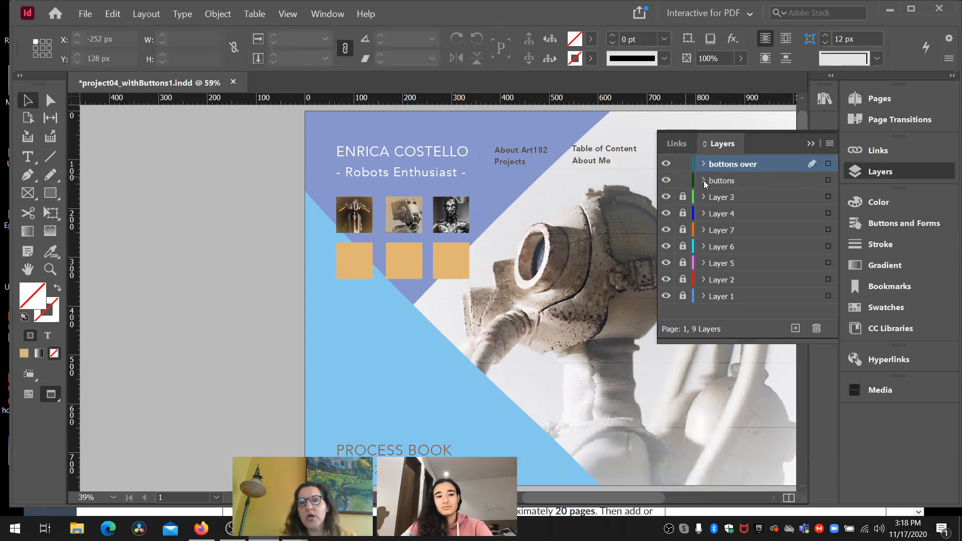
click(717, 183)
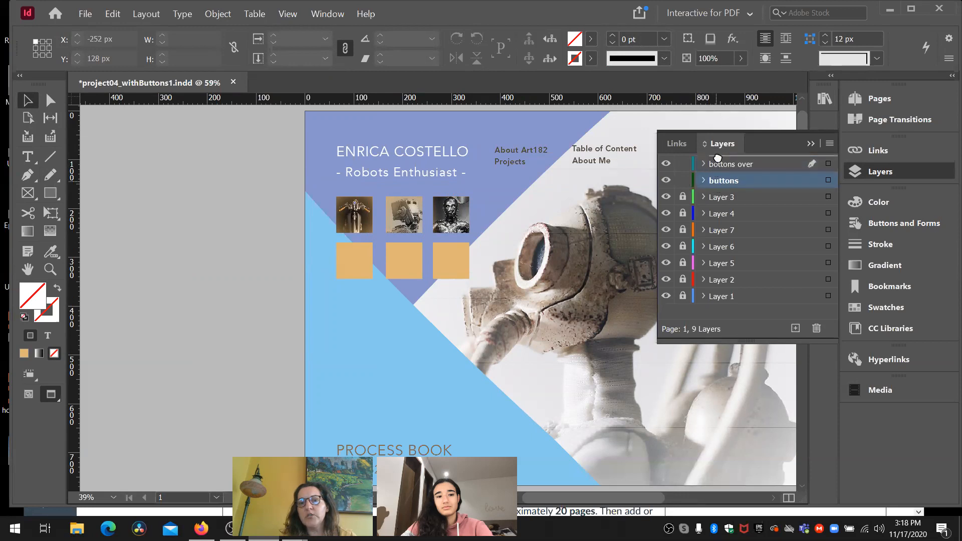
drag(720, 161, 720, 161)
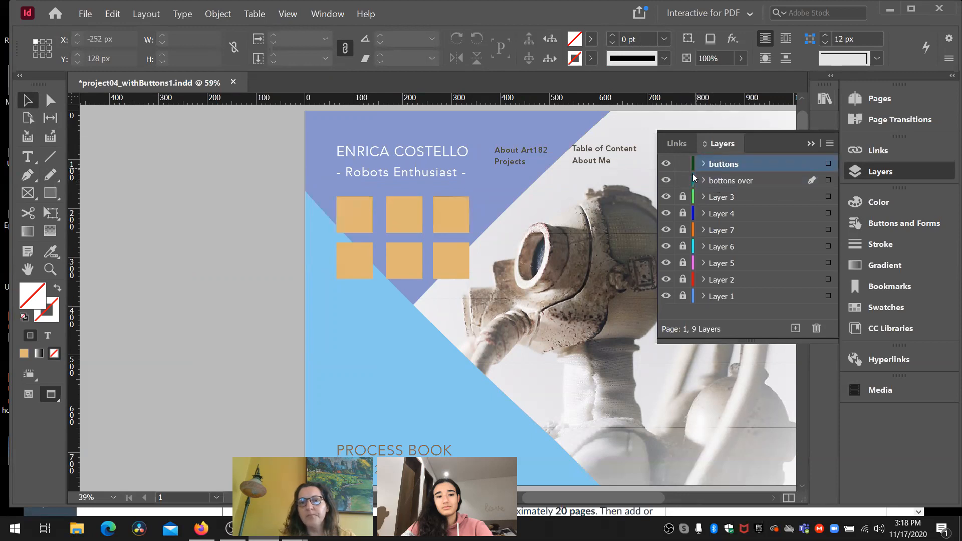
- Hide the buttons layer to check the rollover images beneath it, selecting the upper-left one, and show the layer again
click(665, 165)
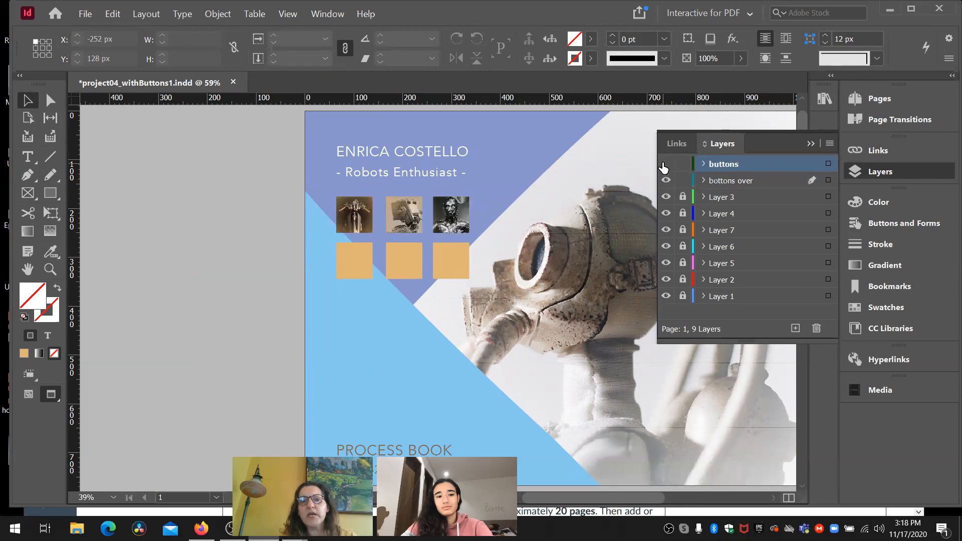
click(356, 217)
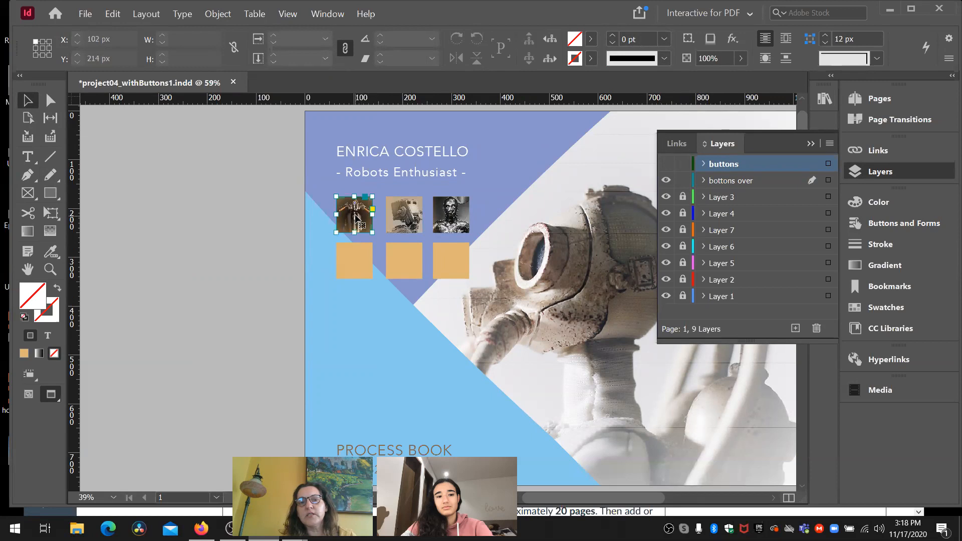
click(666, 164)
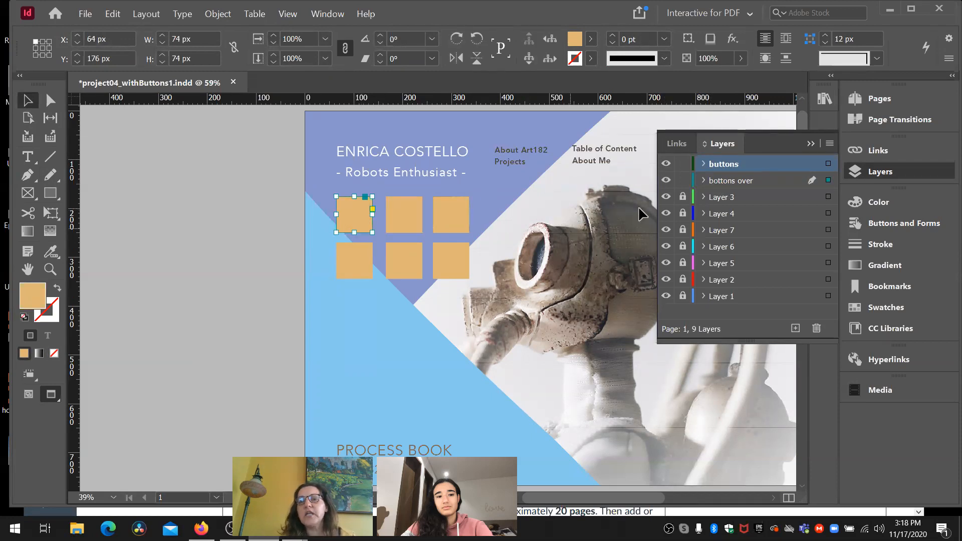
- Convert the upper-left orange square on the buttons layer into a button named thumbnail1
click(683, 182)
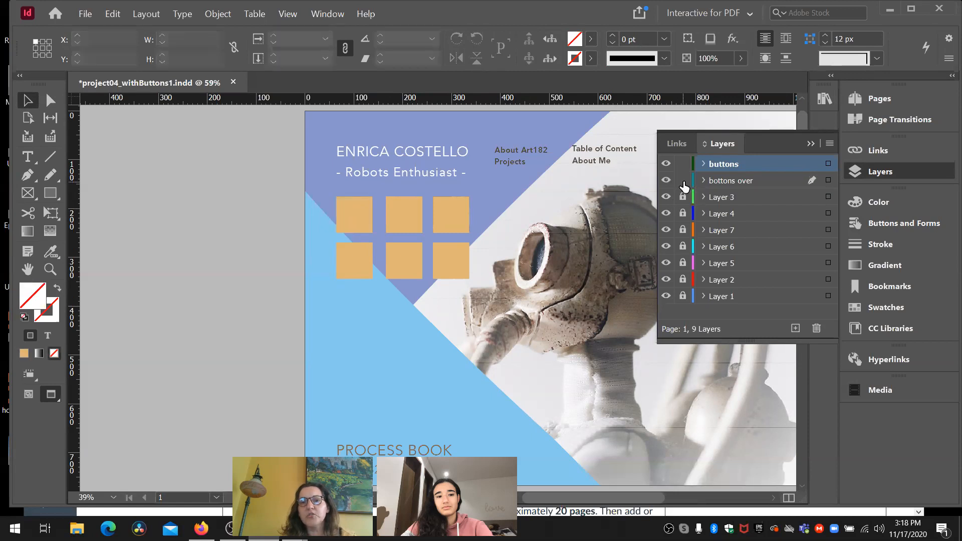
double_click(722, 167)
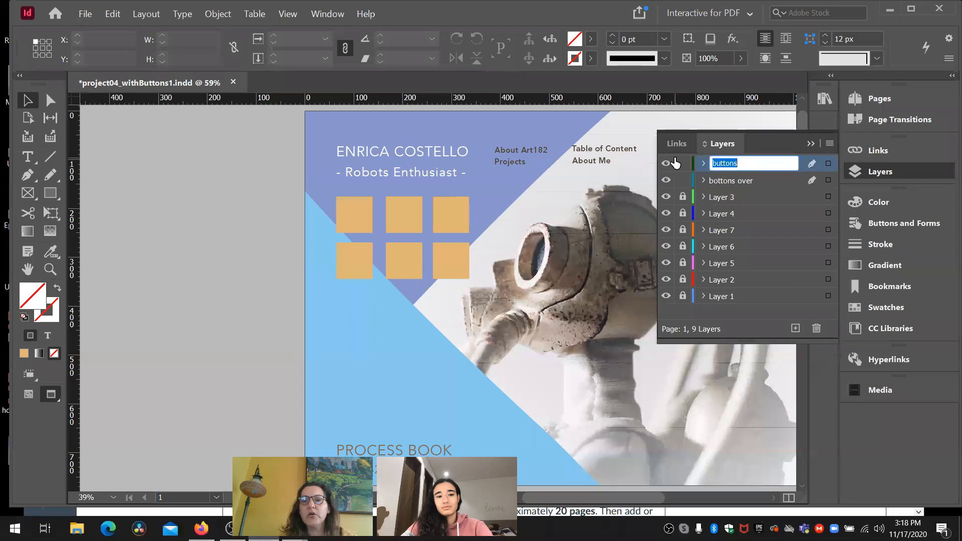
click(357, 217)
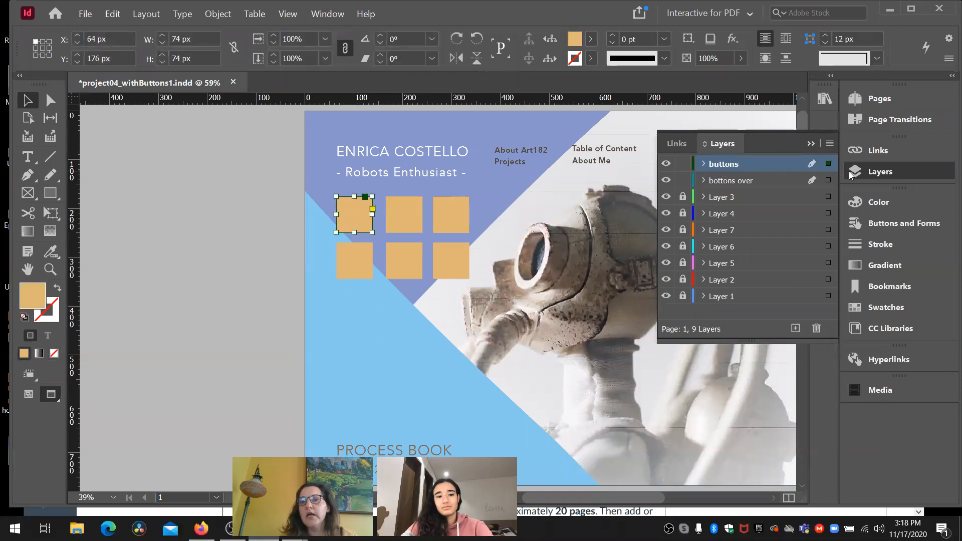
click(876, 225)
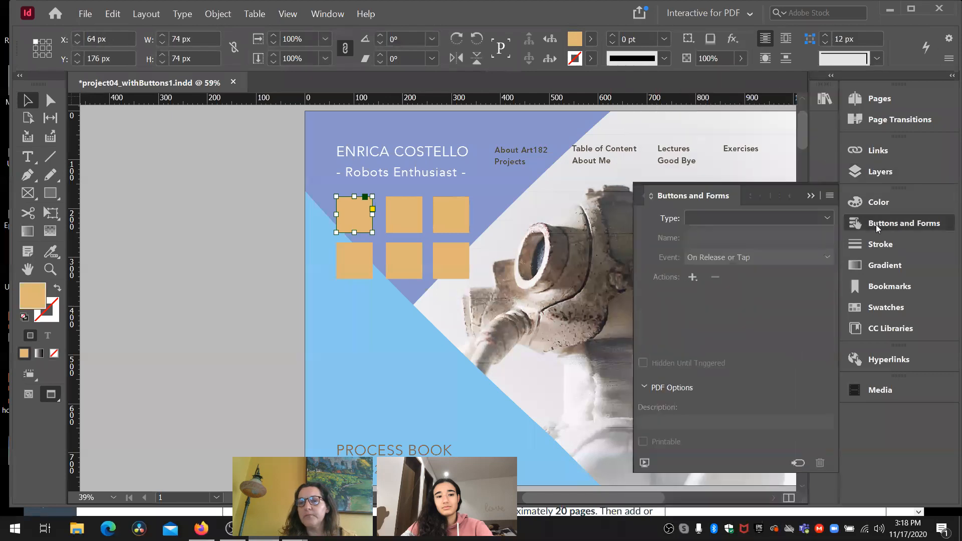
click(827, 218)
click(797, 234)
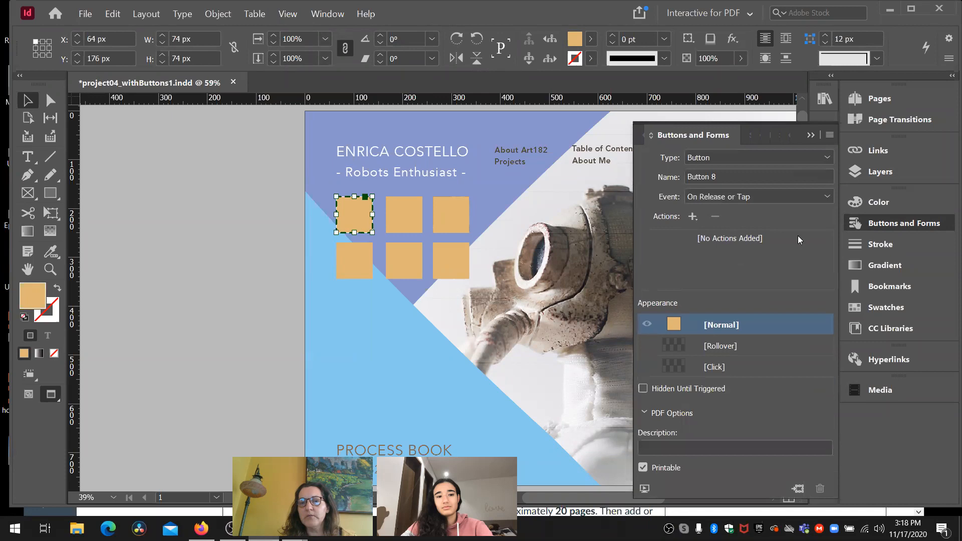
click(717, 175)
text(thumbnail1)
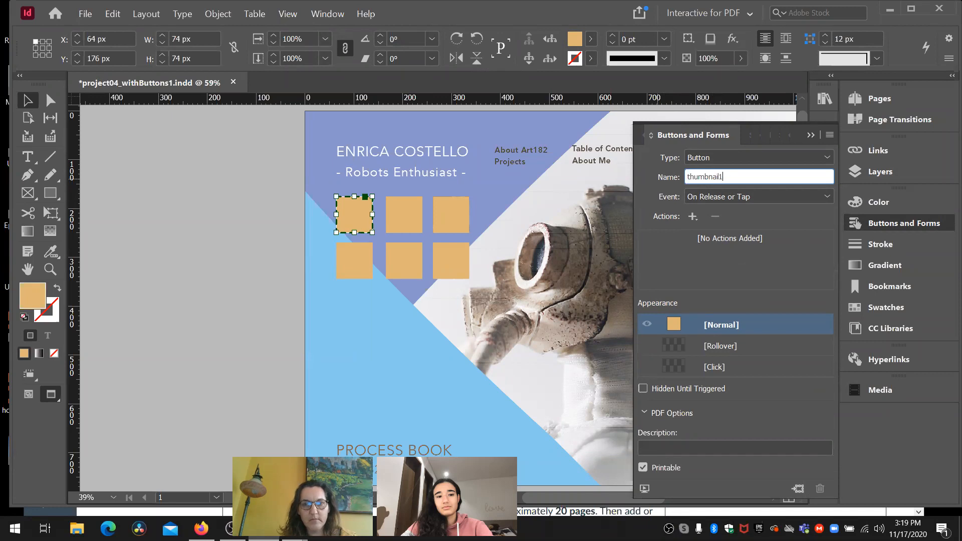
key(Return)
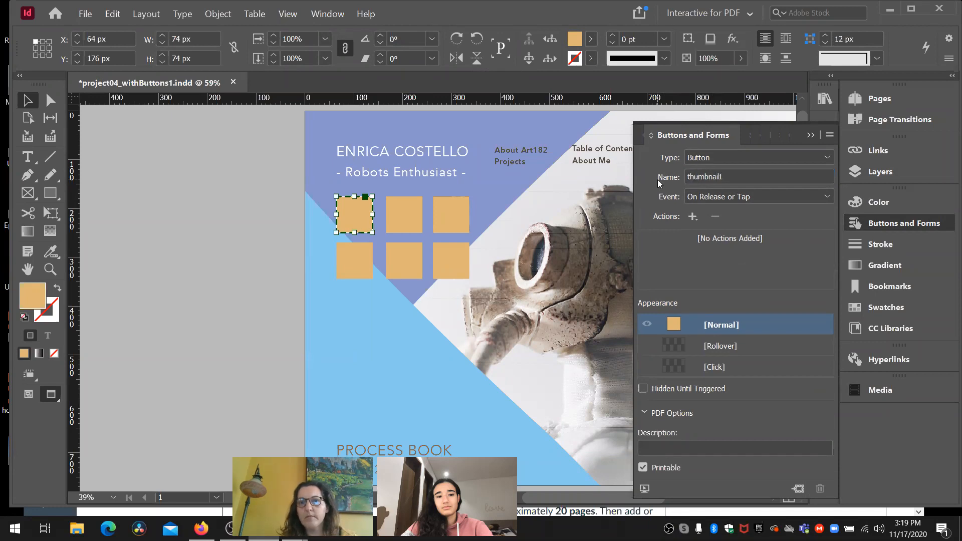
- Give the thumbnail1 button a Go To Destination action and activate its Rollover appearance
click(693, 216)
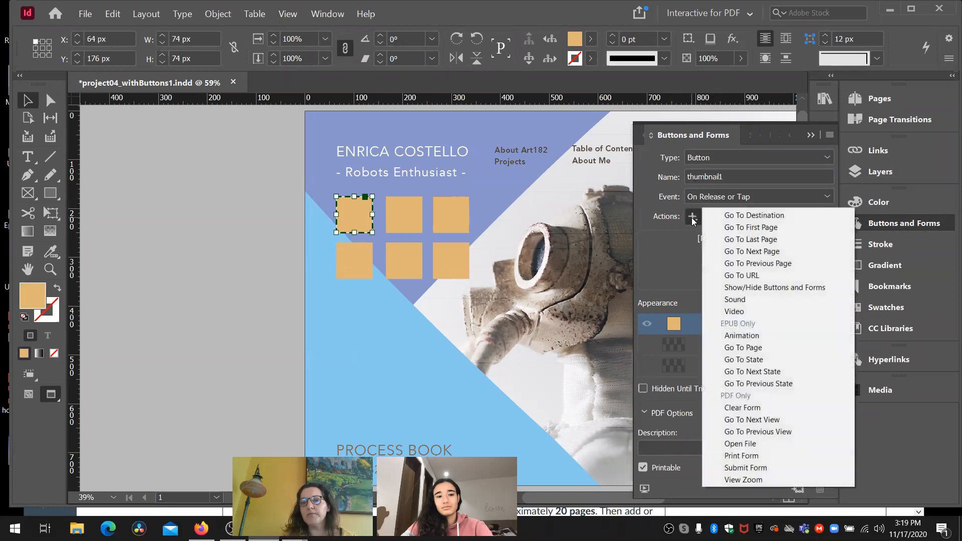
click(724, 217)
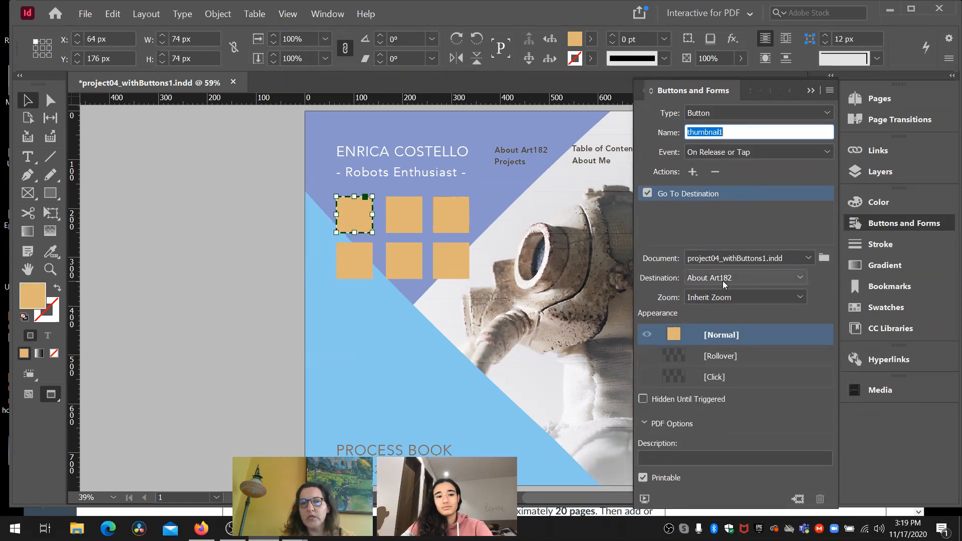
click(731, 356)
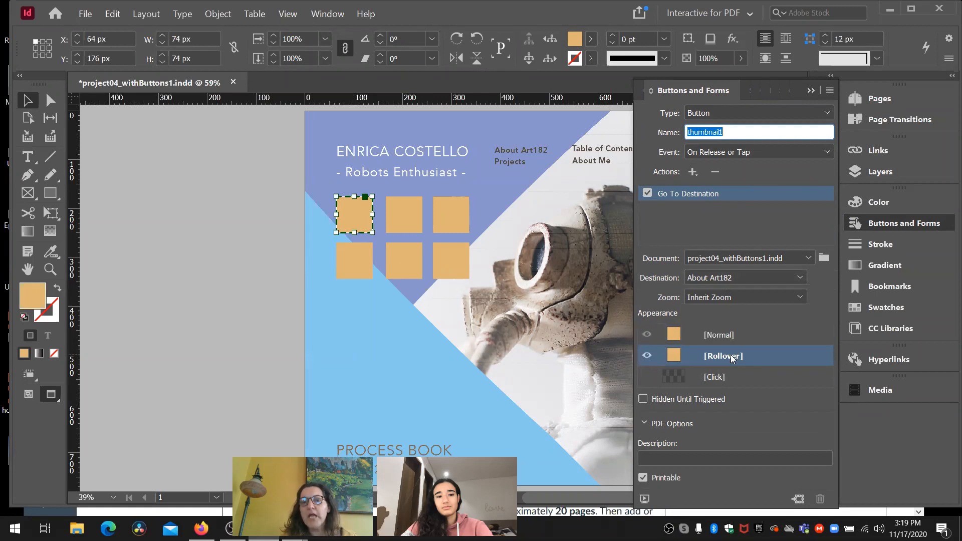
- Move the Buttons and Forms settings clear of the robot image and bring up the layer list beside them
drag(715, 91, 161, 108)
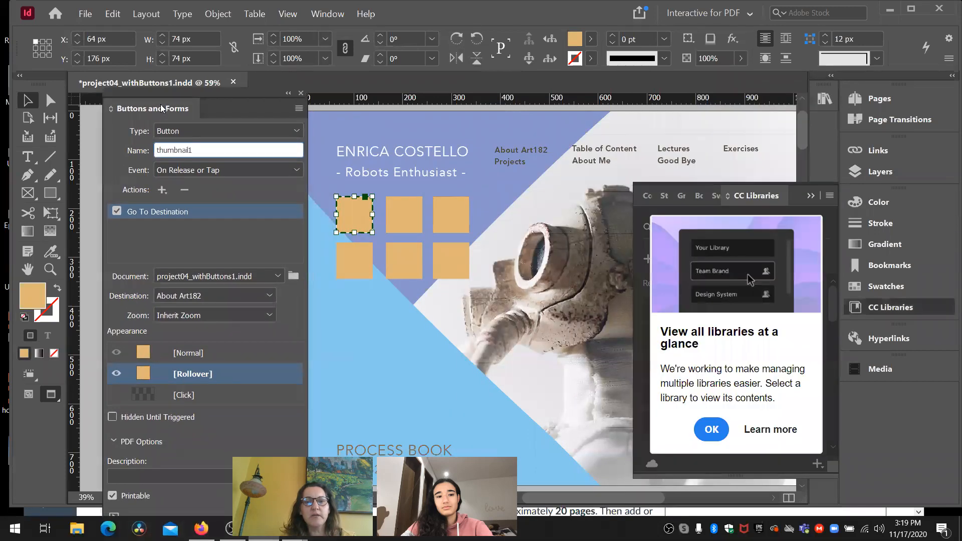
click(809, 196)
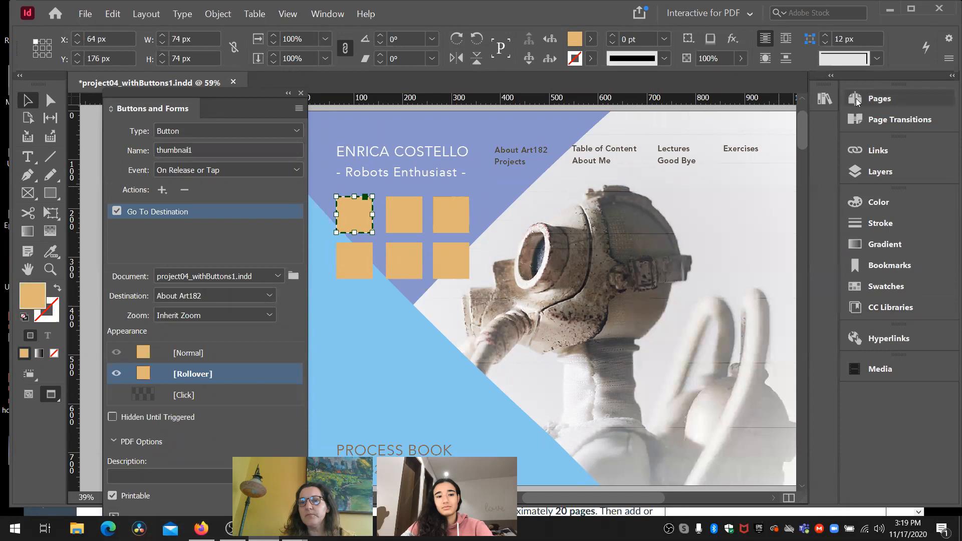
click(857, 170)
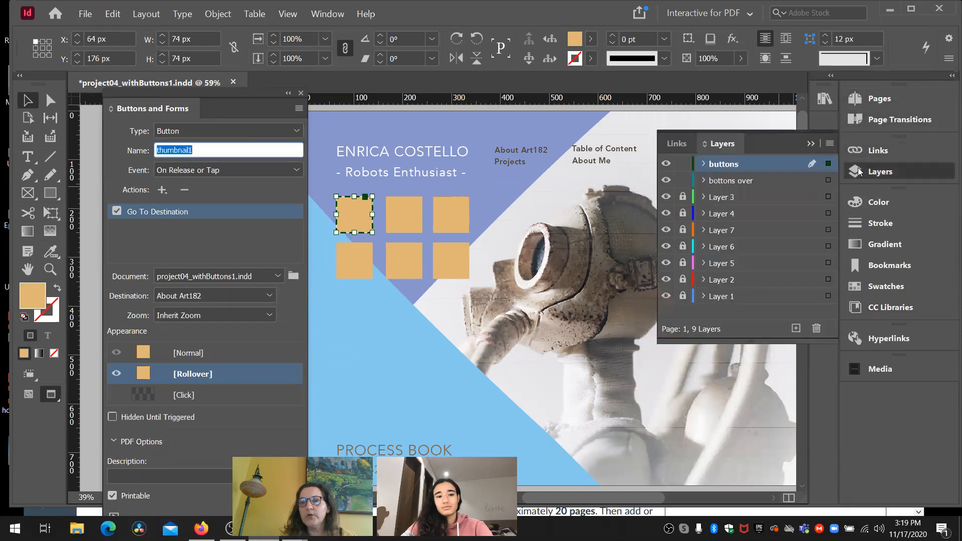
- Hide the buttons layer to examine the upper-left rollover image against its button, and make the layer visible again
click(668, 164)
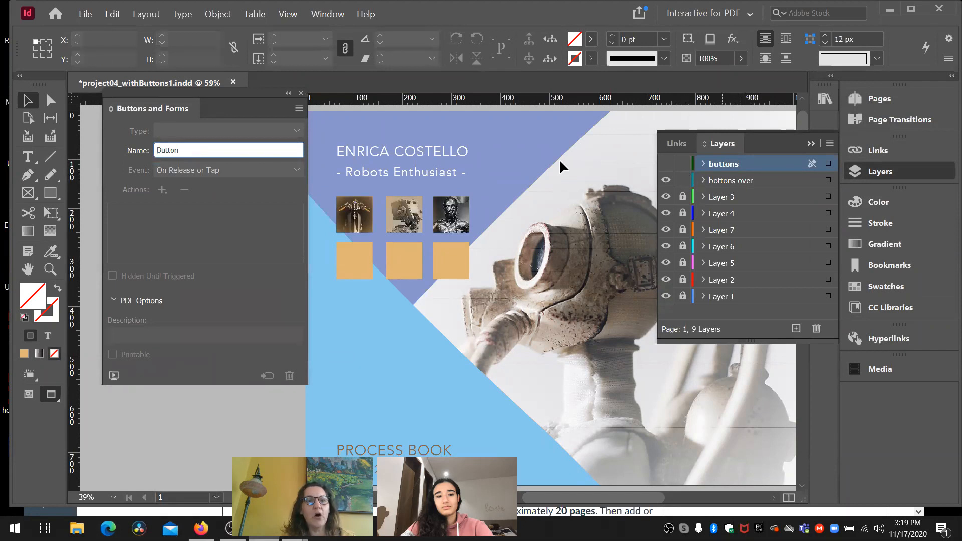
right_click(351, 228)
click(352, 217)
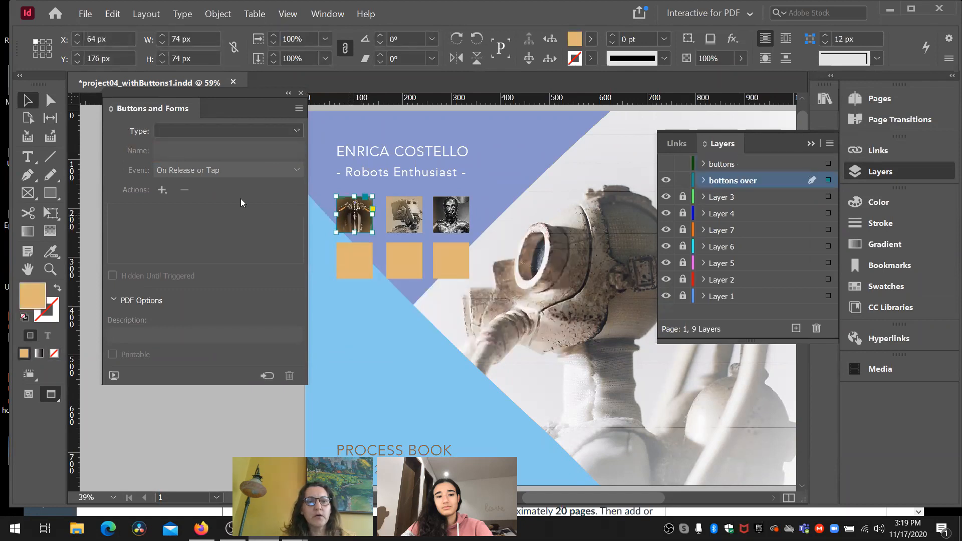
click(240, 410)
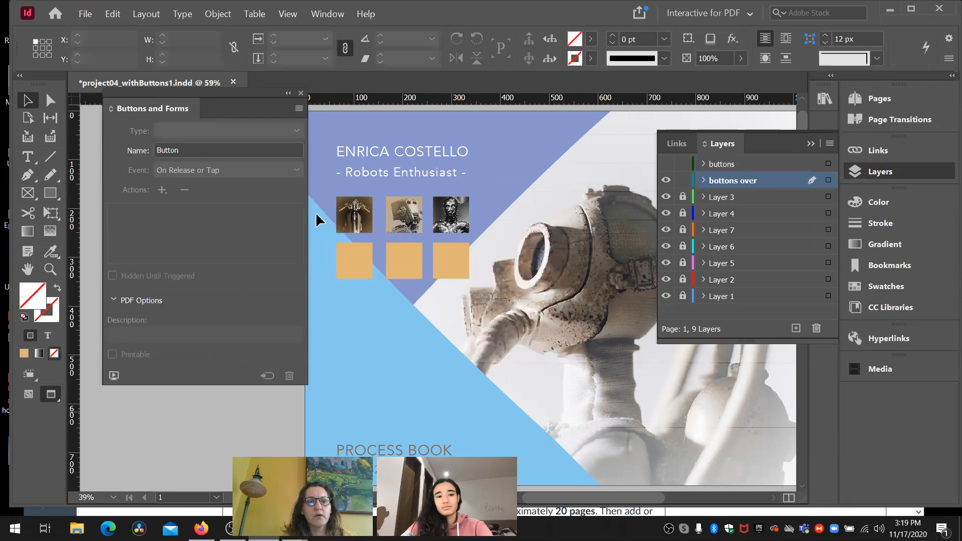
click(343, 224)
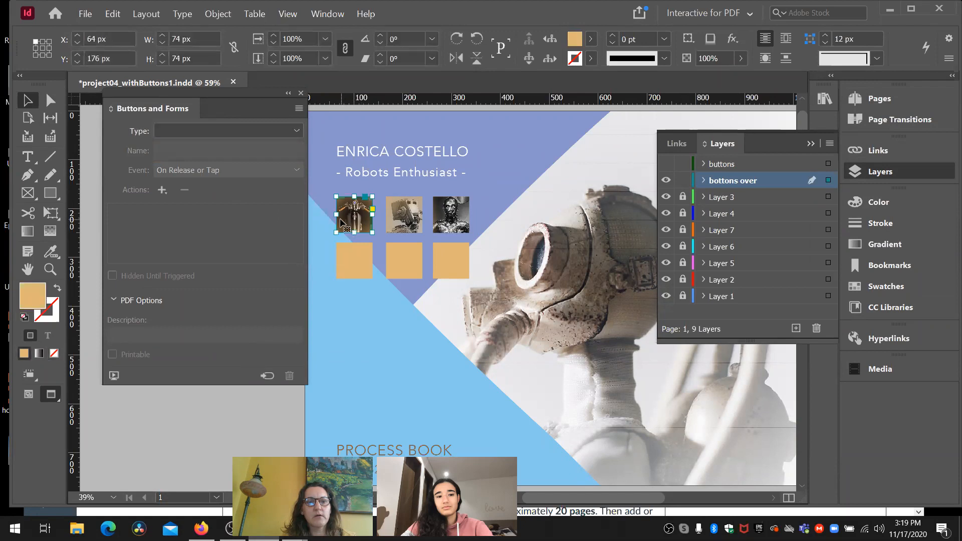
click(666, 164)
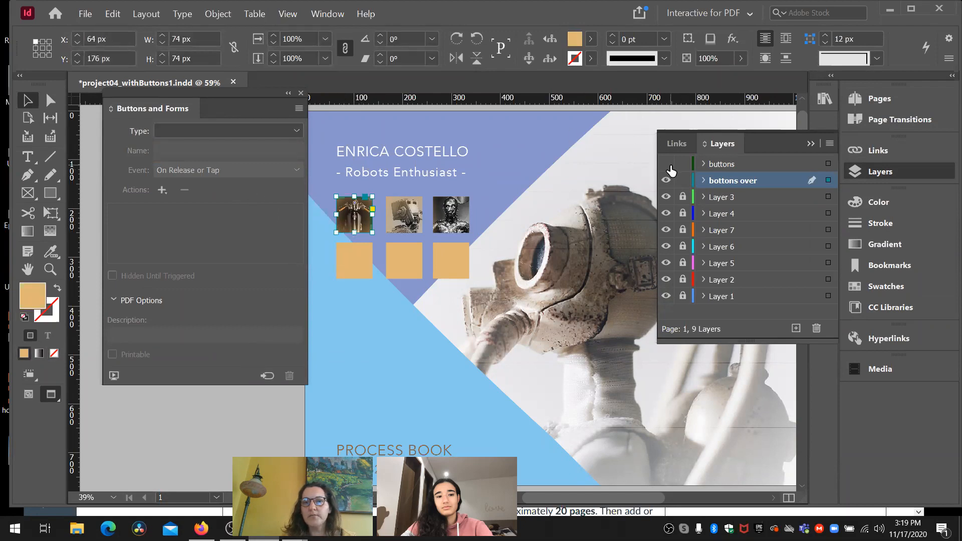
click(352, 223)
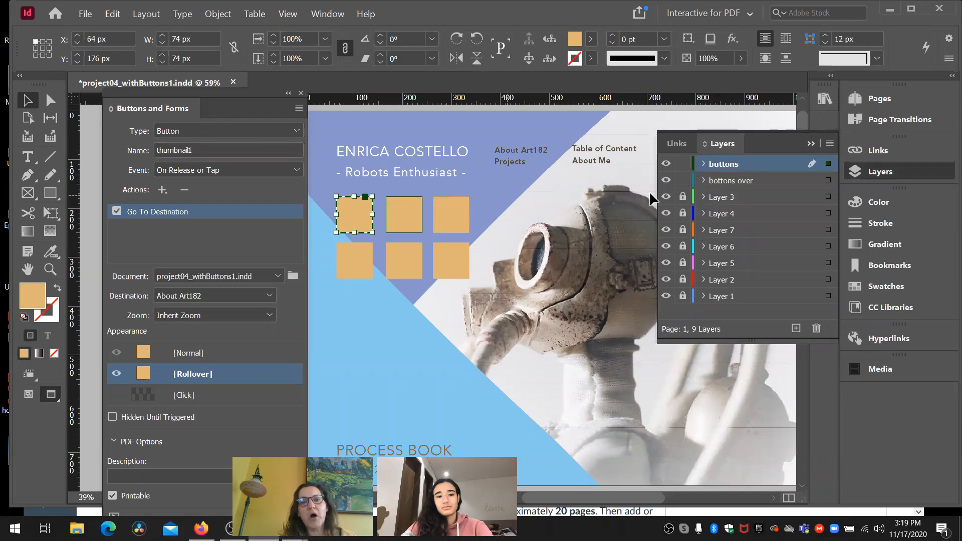
click(666, 164)
click(667, 164)
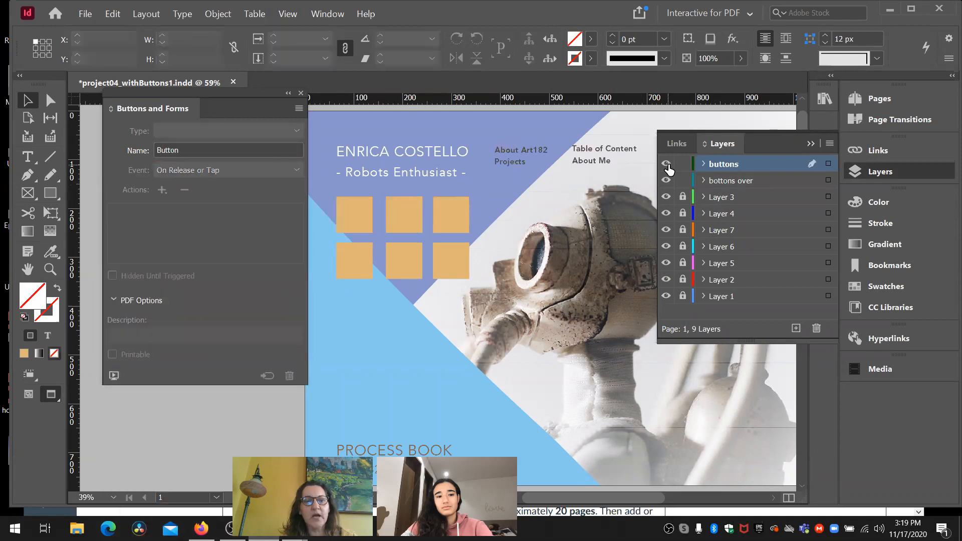
- Examine the order of the buttons and bottons over layers and the objects on the bottons over layer
click(682, 197)
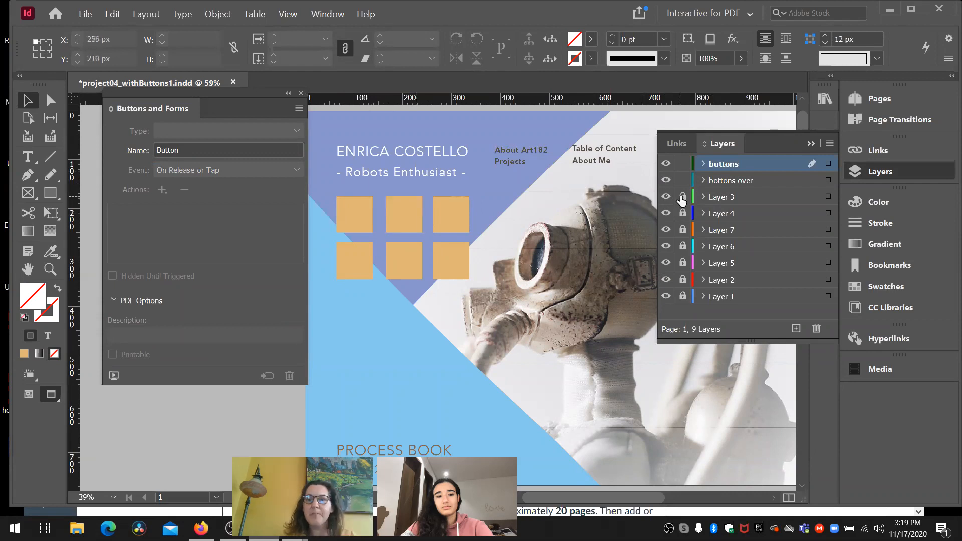
click(731, 166)
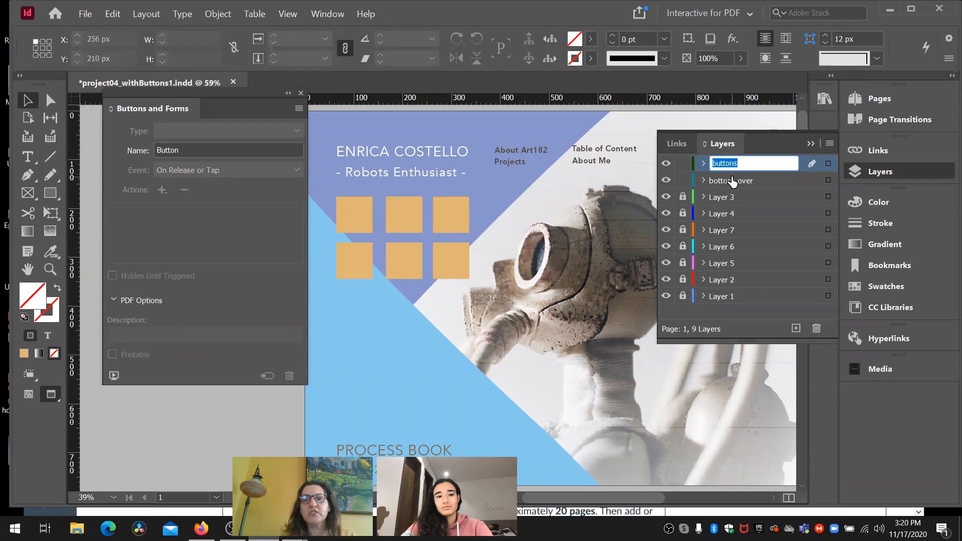
click(732, 181)
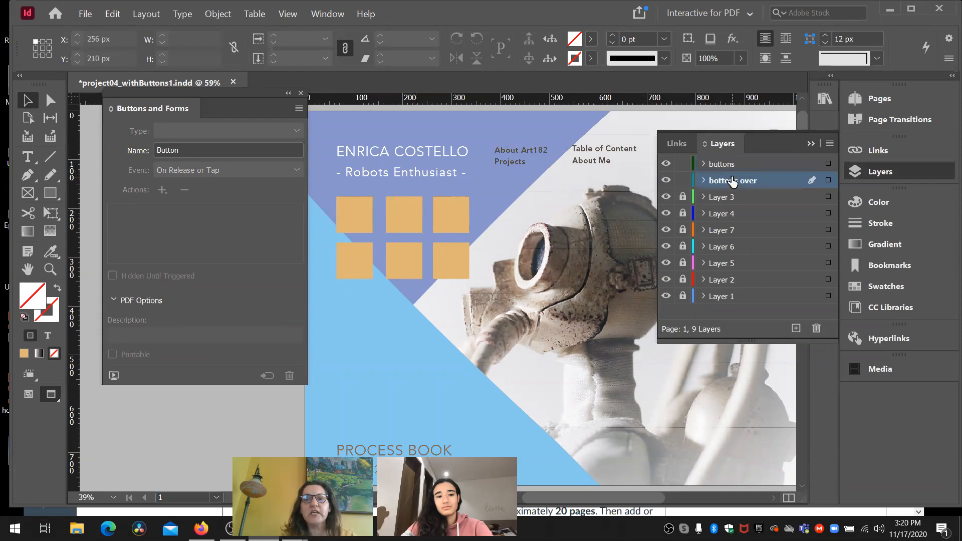
click(811, 144)
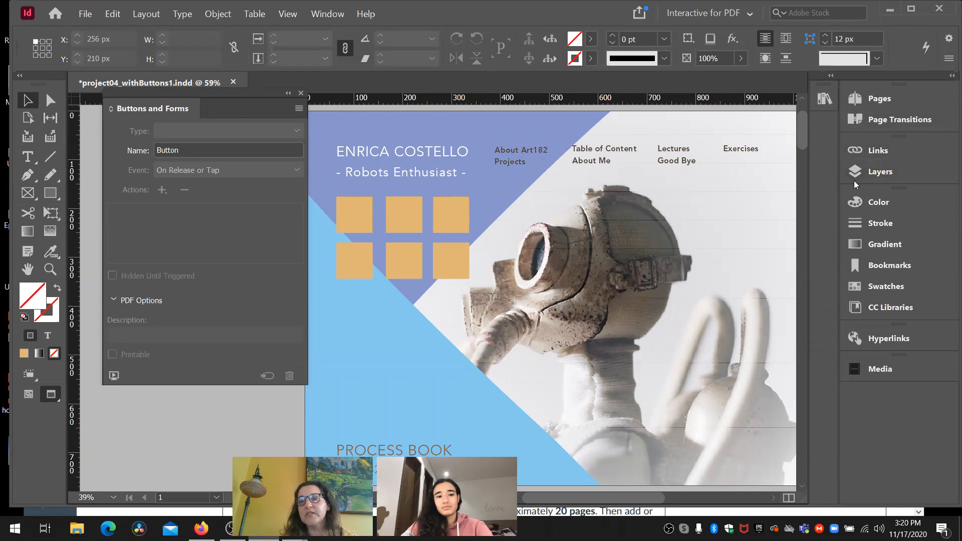
click(866, 175)
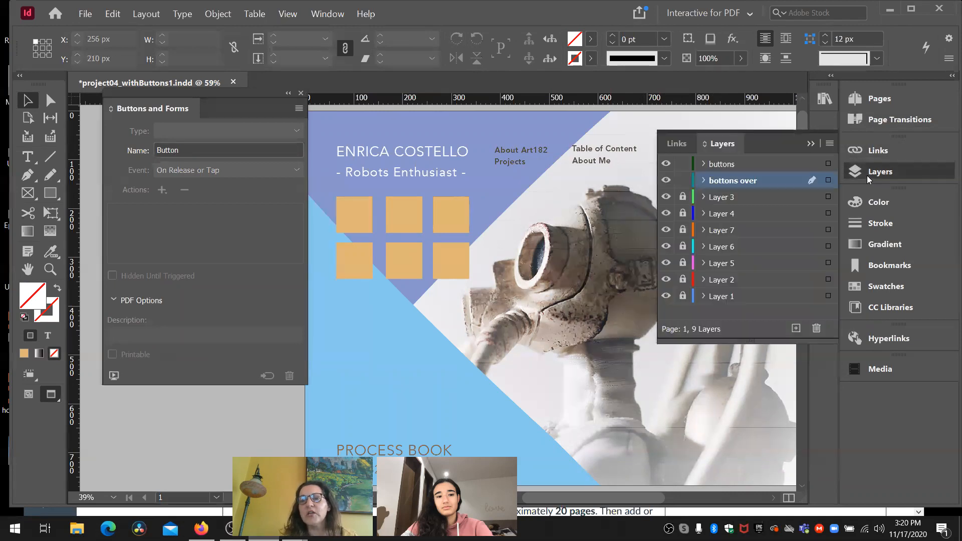
click(703, 180)
right_click(704, 182)
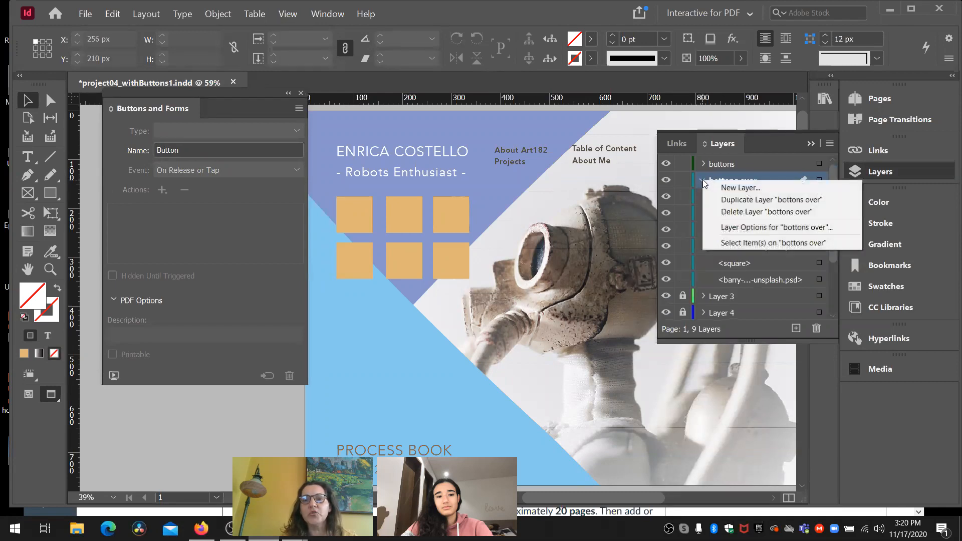
click(696, 180)
click(697, 180)
- Set the opacity of the upper-left button's Rollover appearance to 20%
click(444, 227)
click(359, 221)
click(359, 225)
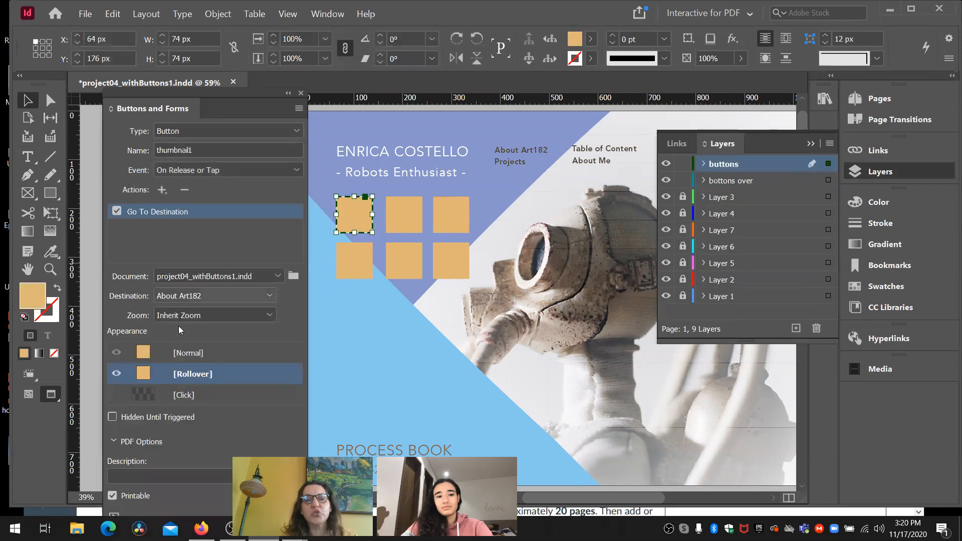
click(706, 58)
drag(705, 58, 694, 61)
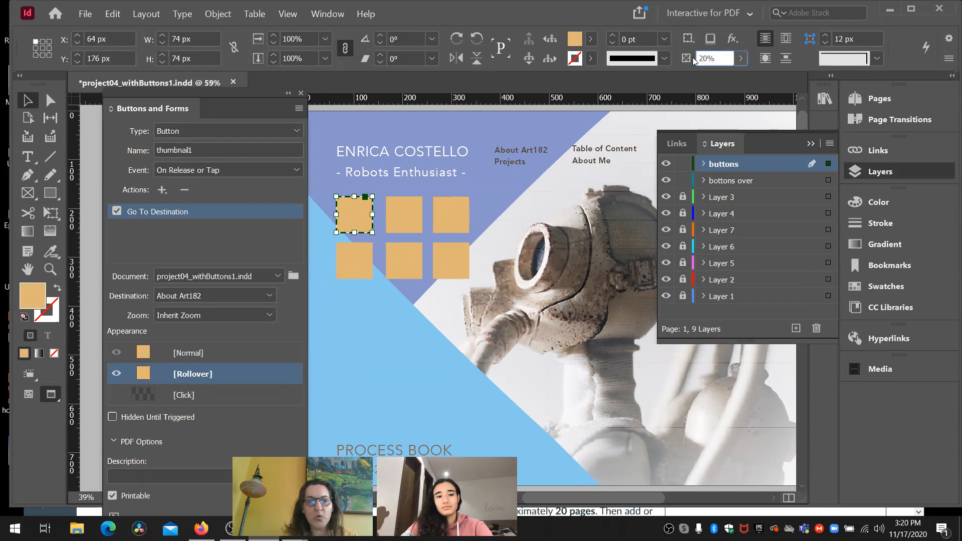
text(2)
key(Return)
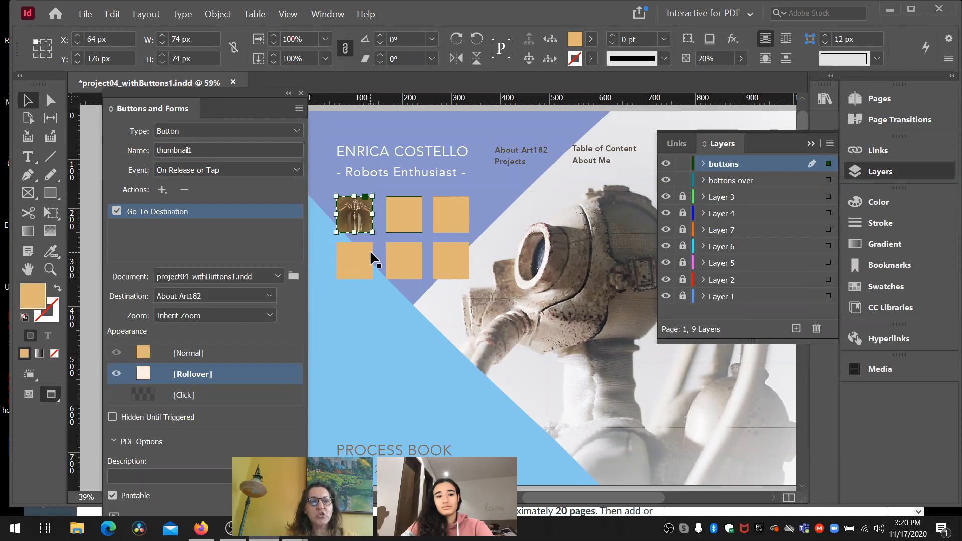
- Compare the upper-left button's Normal and Rollover appearances, ending on Normal
click(245, 349)
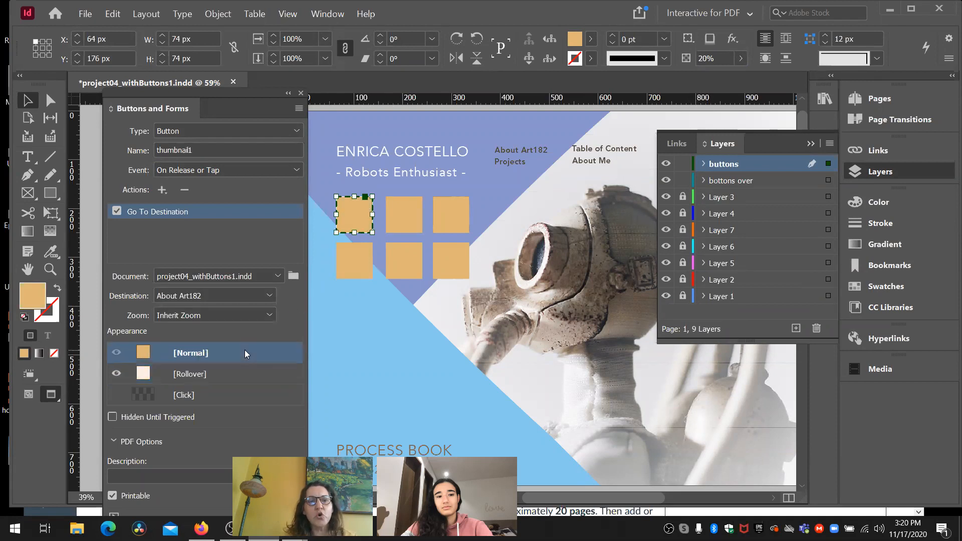
click(237, 375)
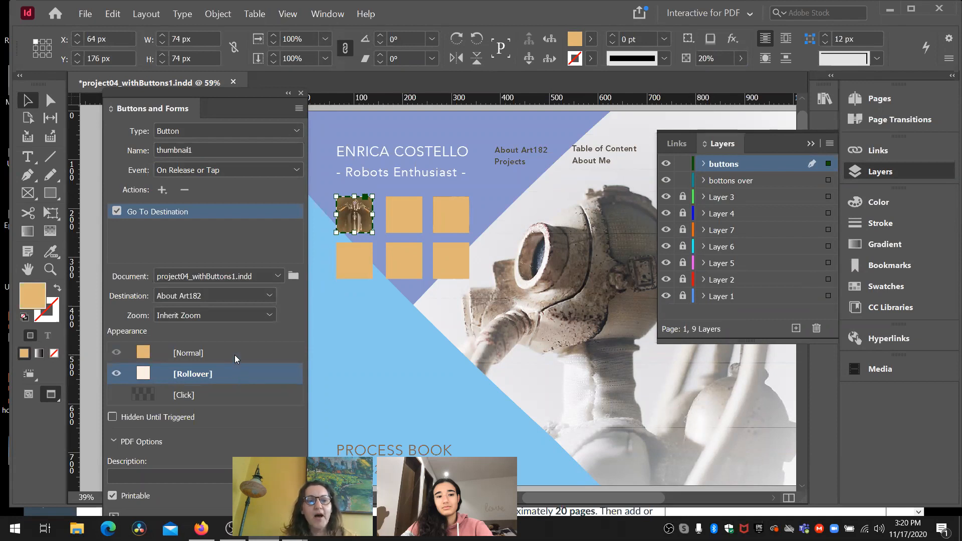
click(235, 354)
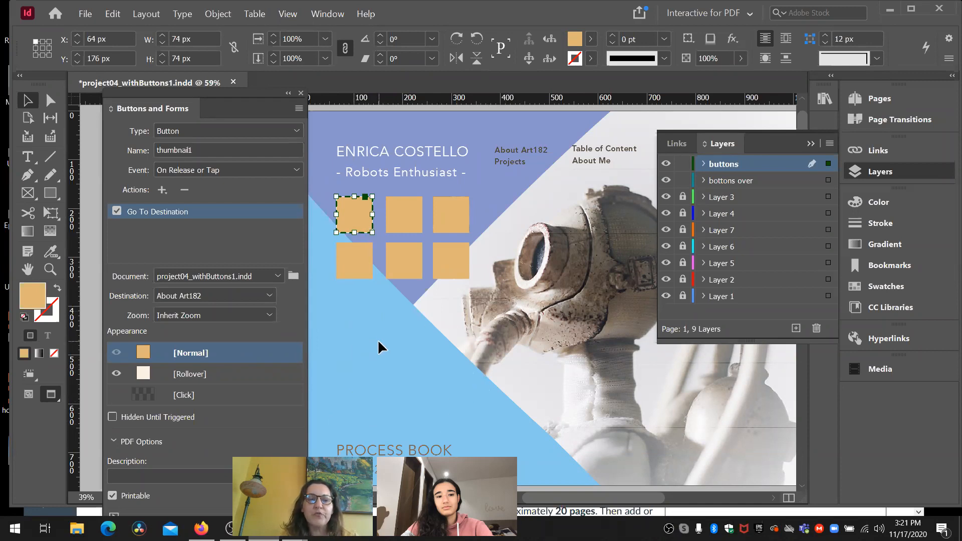
- Turn the upper-middle orange square into a button named TOC
click(416, 211)
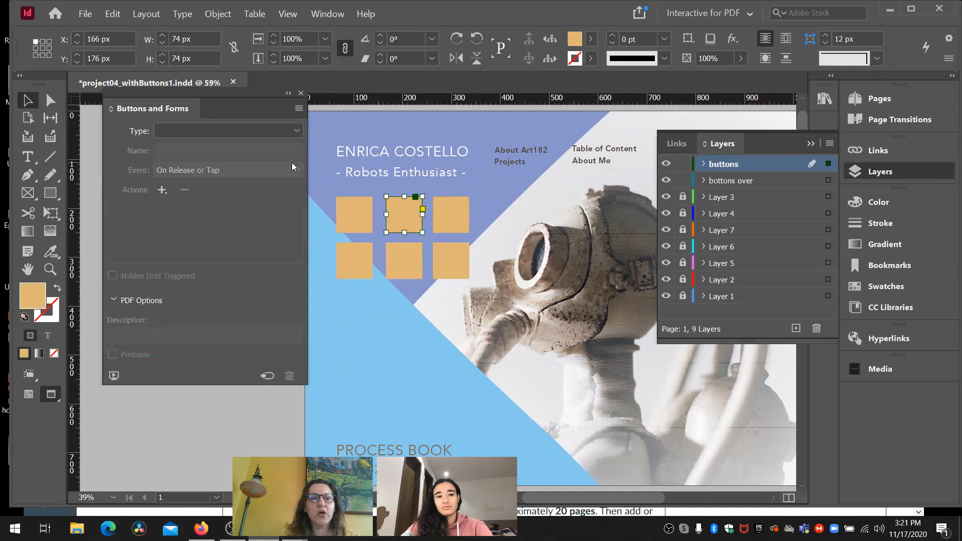
click(297, 131)
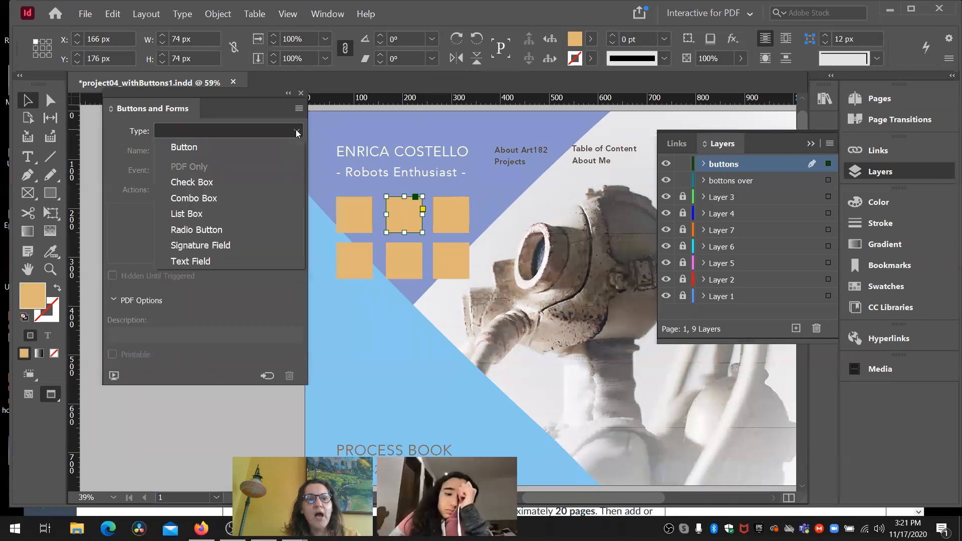
click(265, 146)
drag(186, 150, 140, 157)
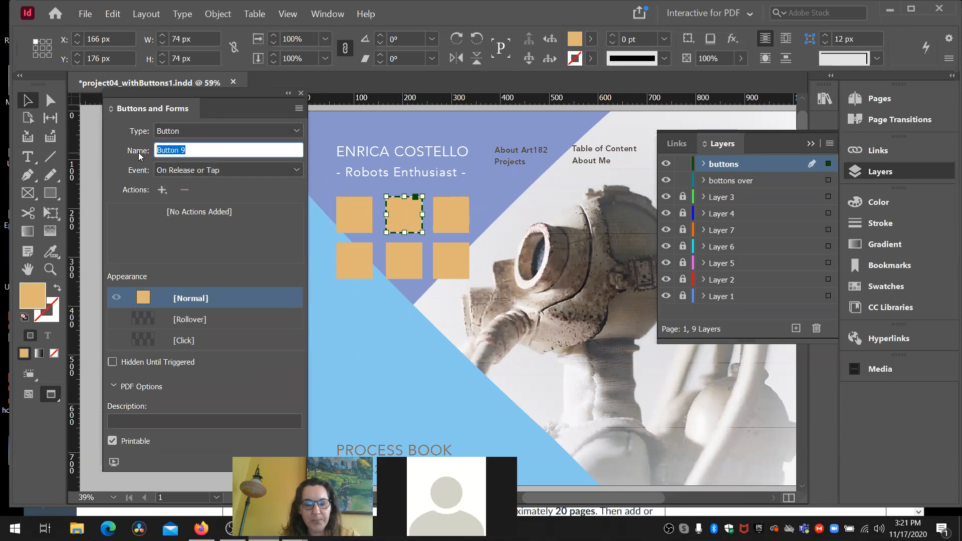
text(TOC)
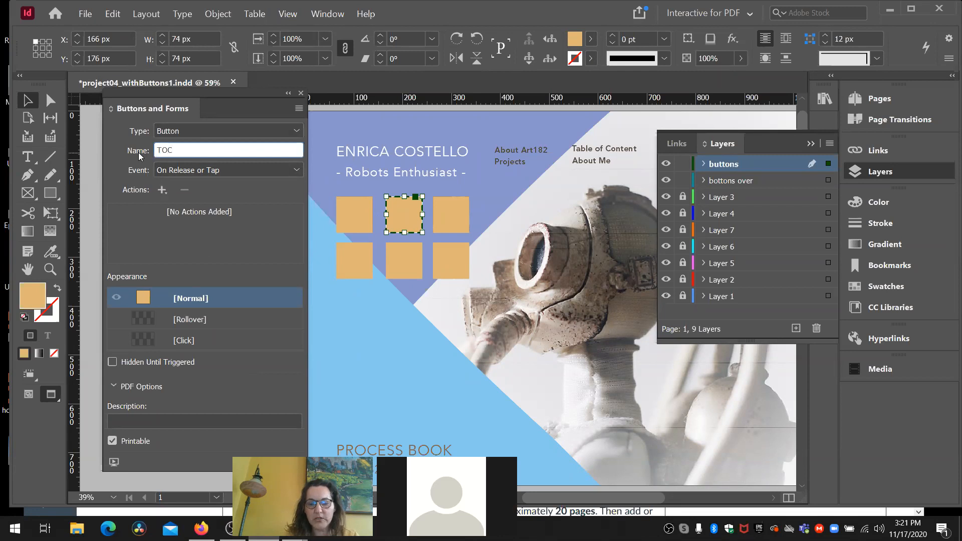
key(Return)
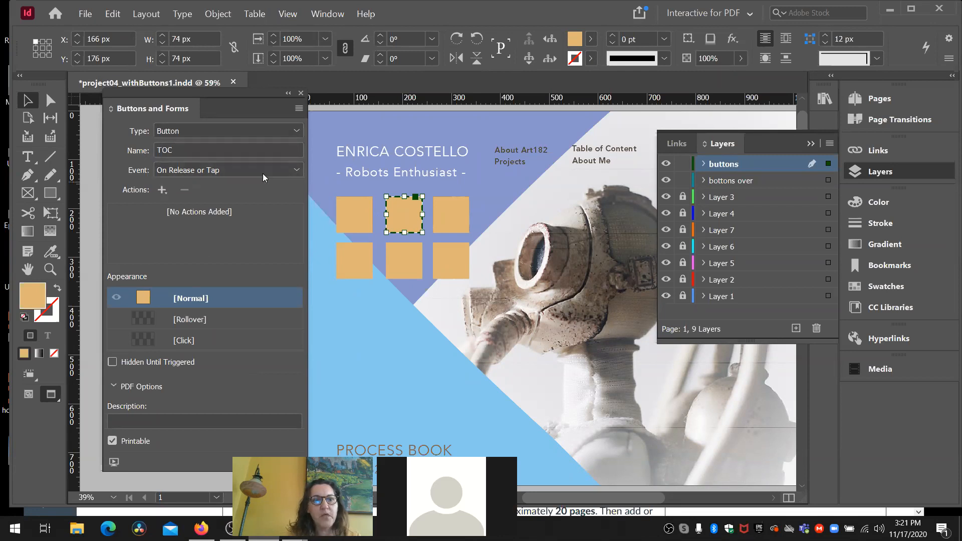
- Give the TOC button a Go To Destination action that leads to the TOC destination
click(161, 190)
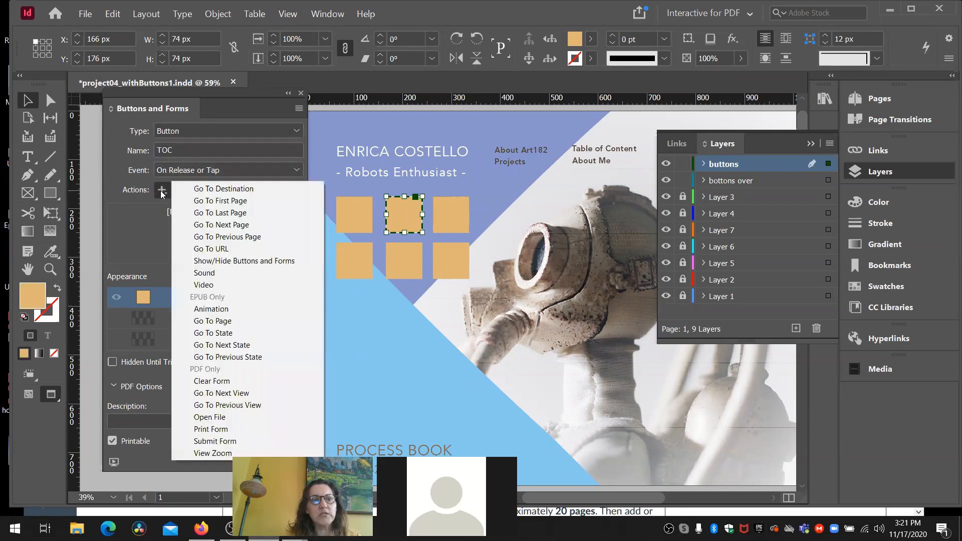
click(200, 186)
click(270, 296)
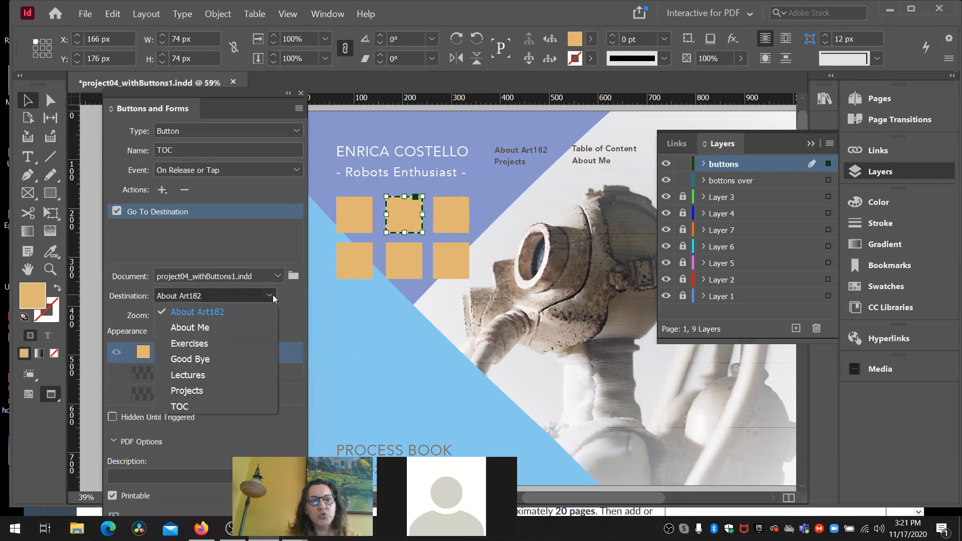
click(227, 401)
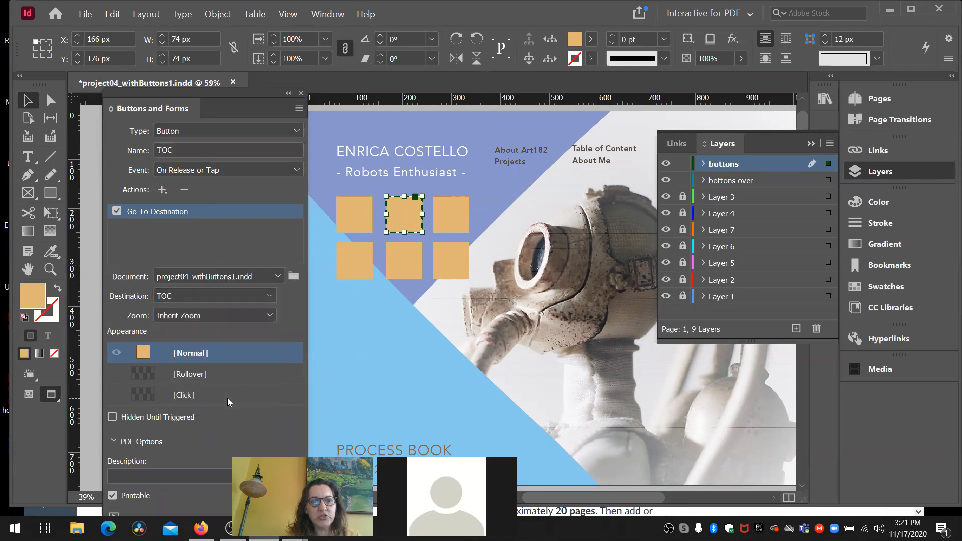
- Add a Rollover appearance with 20% opacity to the TOC button and return it to its Normal appearance
click(214, 375)
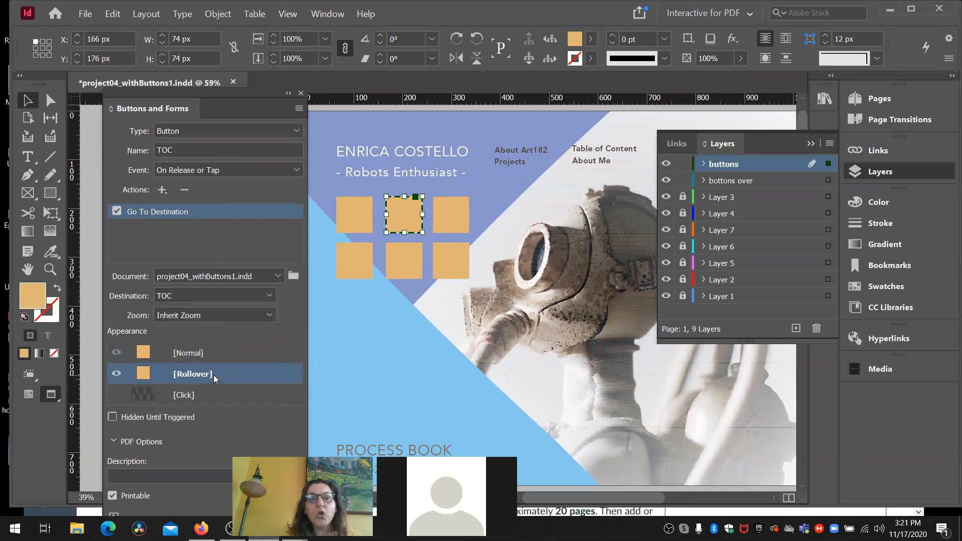
click(706, 56)
drag(706, 56, 689, 57)
text(20)
key(Return)
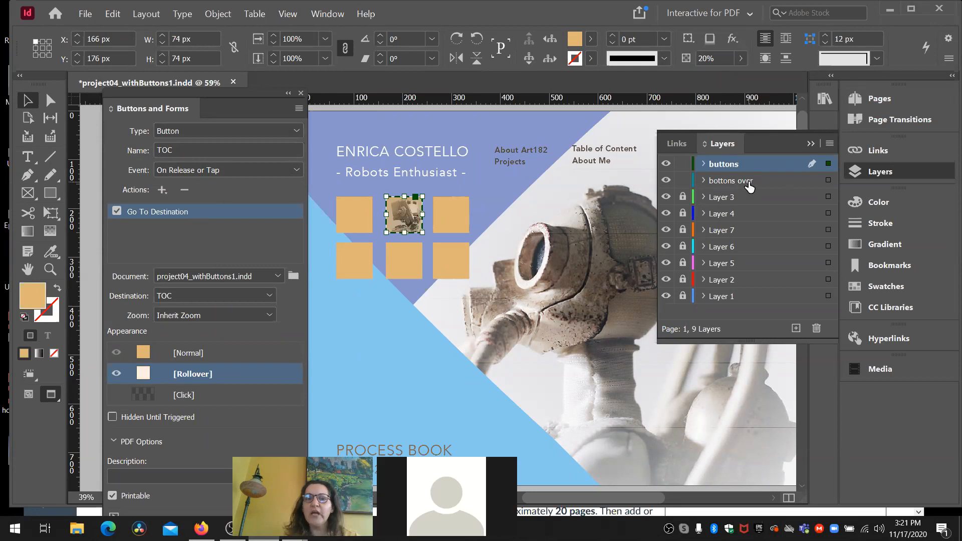
click(219, 353)
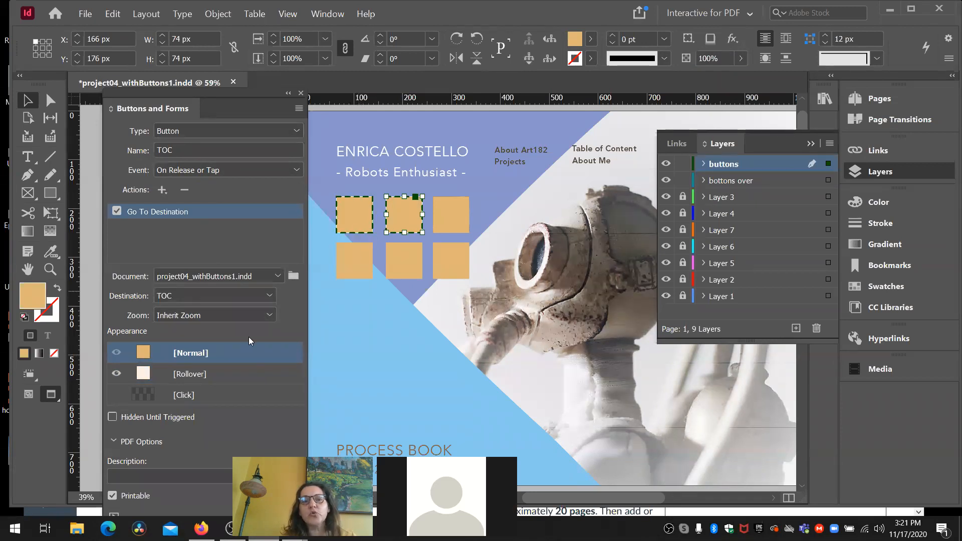
- Select the upper-left thumbnail1 button and save the document
click(362, 217)
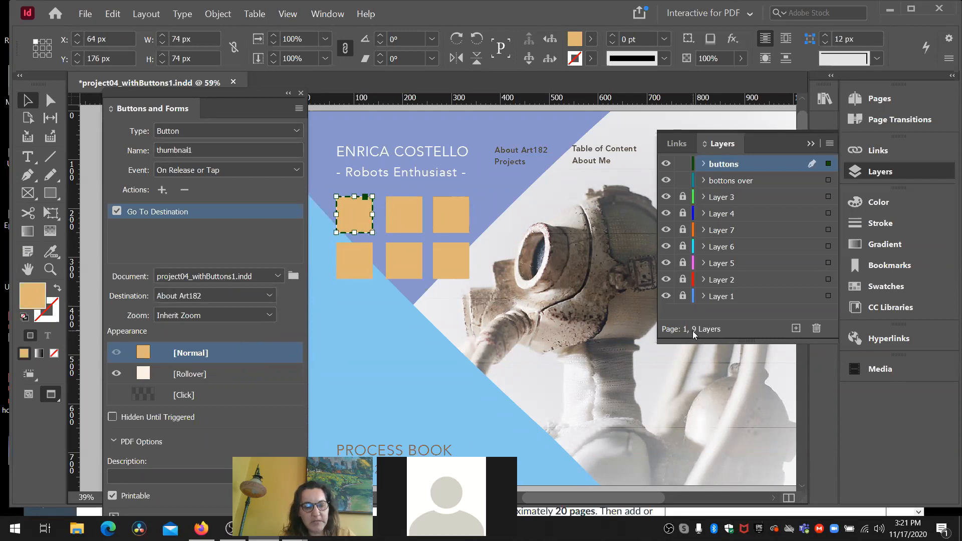
key(ctrl+s)
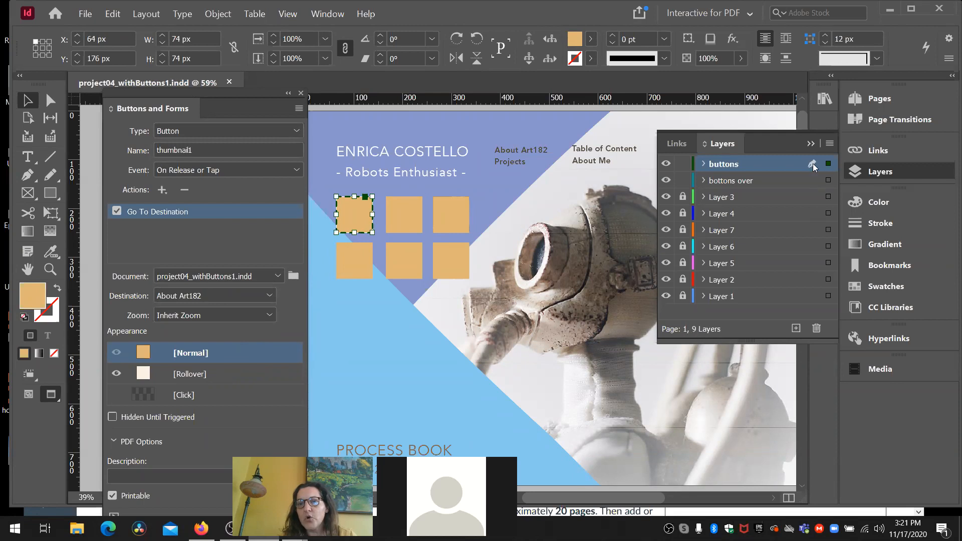
- Preview the interactivity of the whole document, test the upper-left button's destination, and close the preview
click(809, 145)
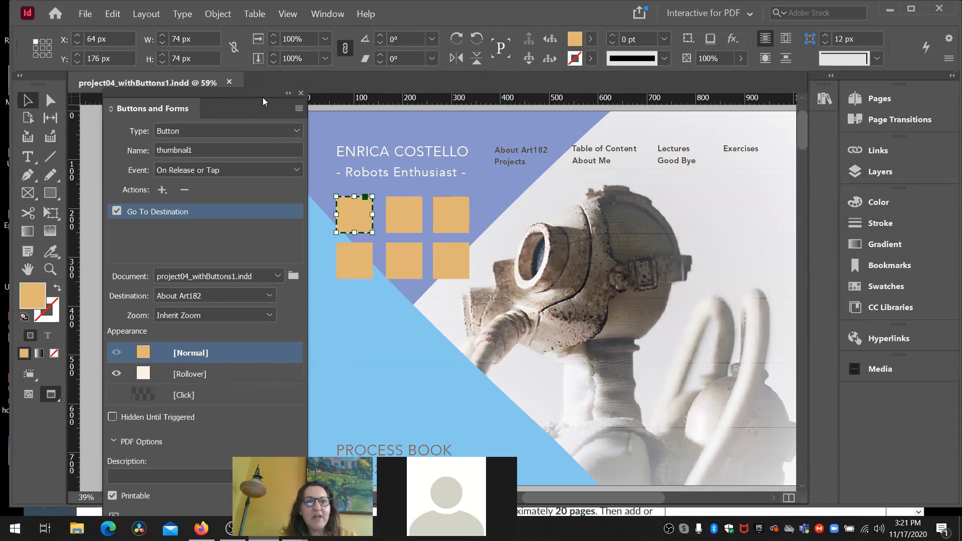
drag(263, 93, 285, 46)
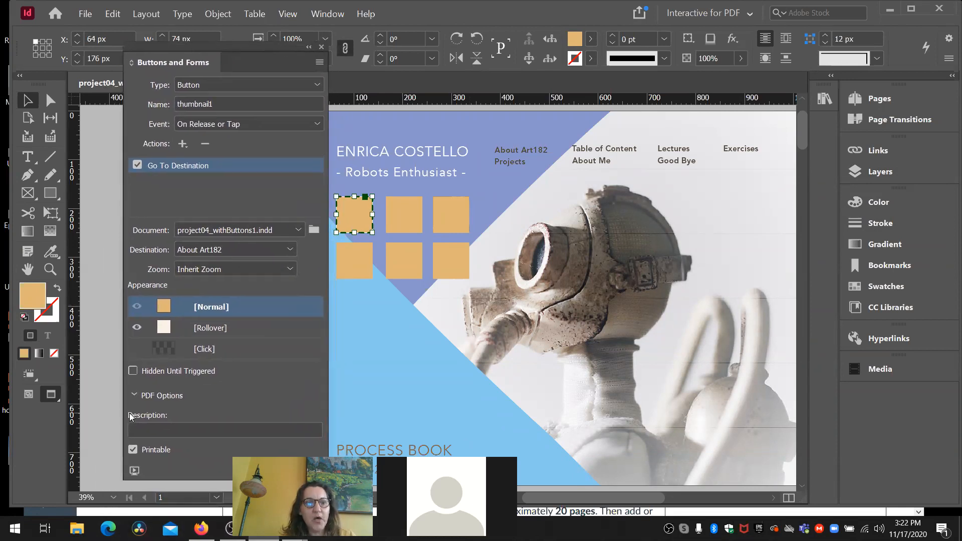
click(136, 467)
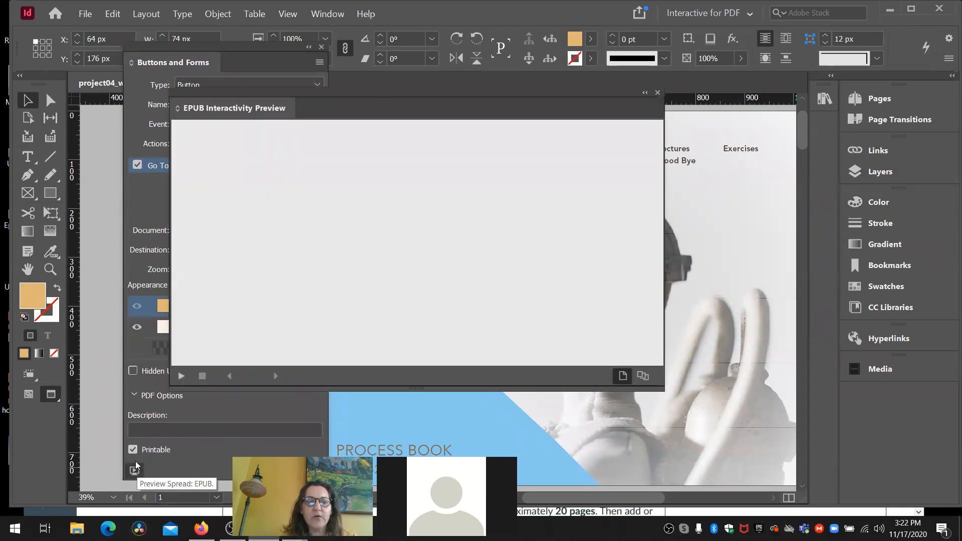
click(643, 379)
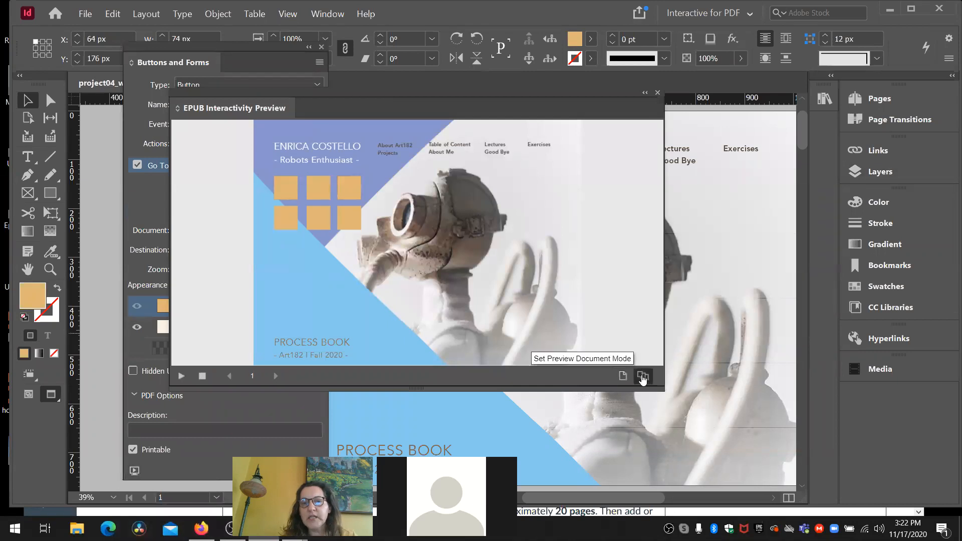
click(183, 375)
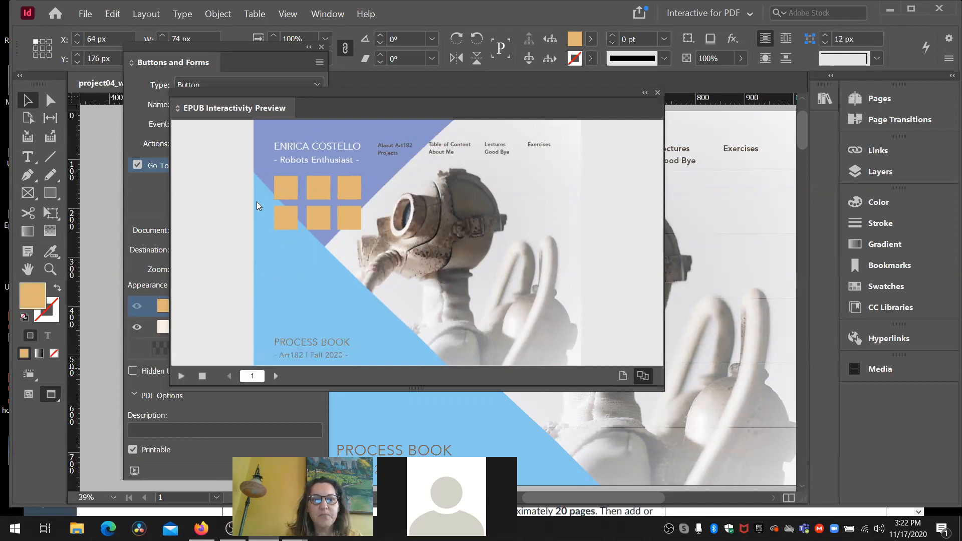
click(283, 197)
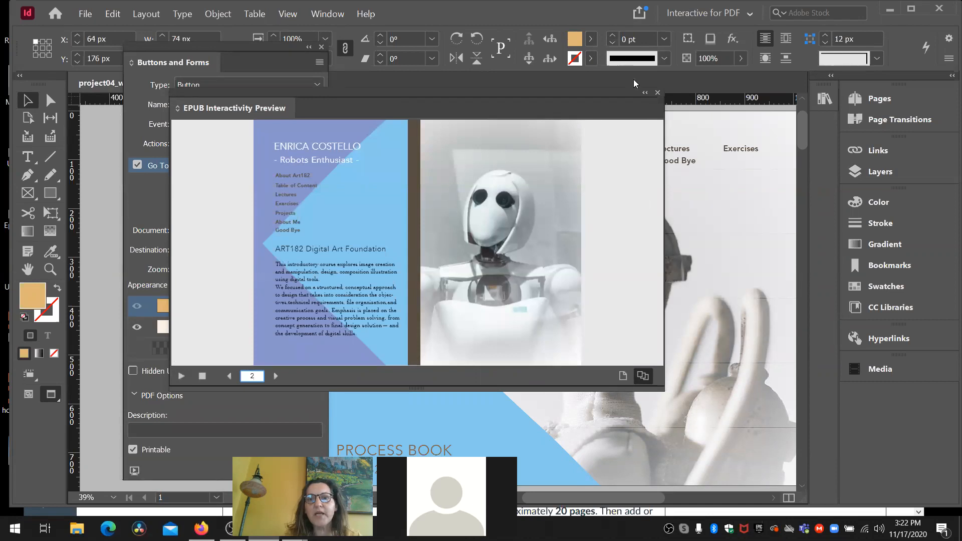
click(657, 92)
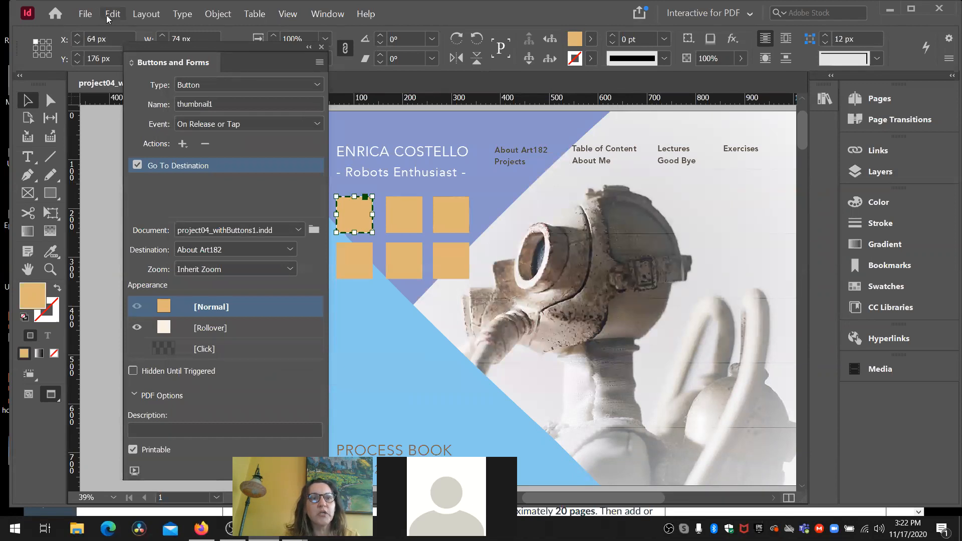
- Start exporting the document as an Adobe PDF (Interactive) file named project04_withButtons2
click(86, 13)
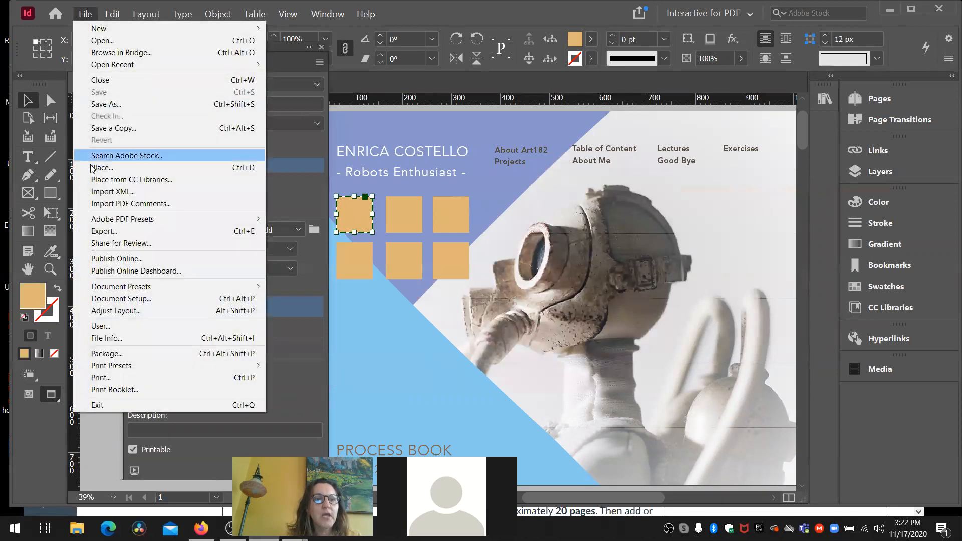
click(106, 230)
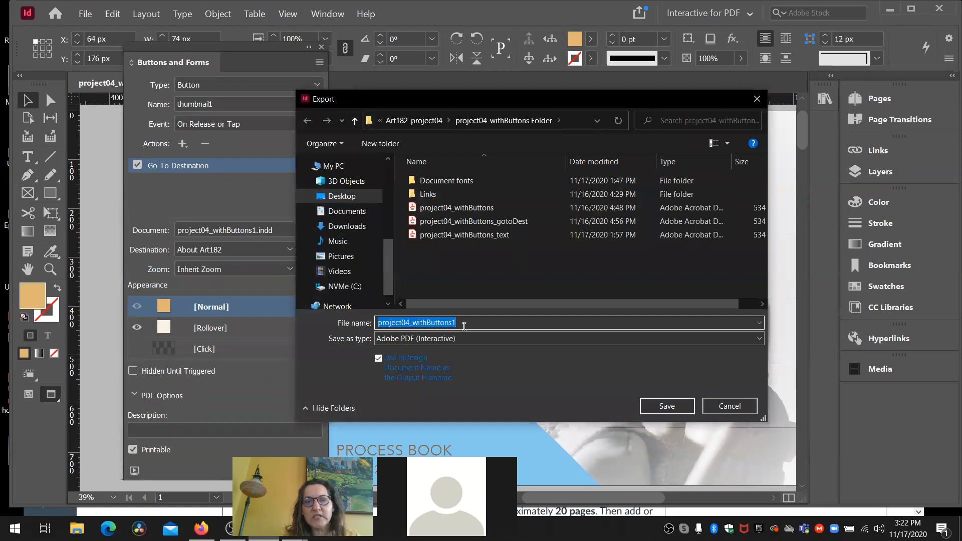
click(458, 326)
key(BackSpace)
text(2)
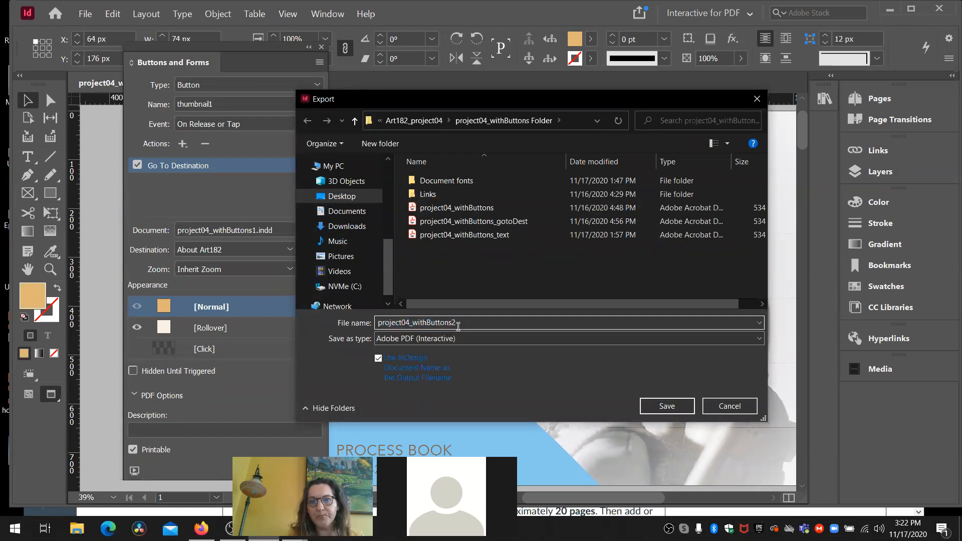
click(662, 409)
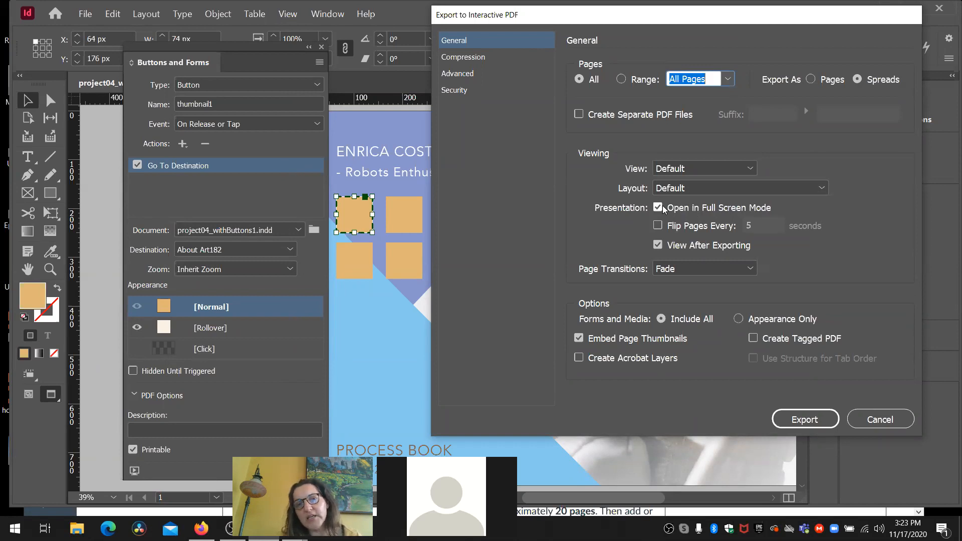
- Export the interactive PDF with the Fade page transition, accepting the missing font
click(669, 275)
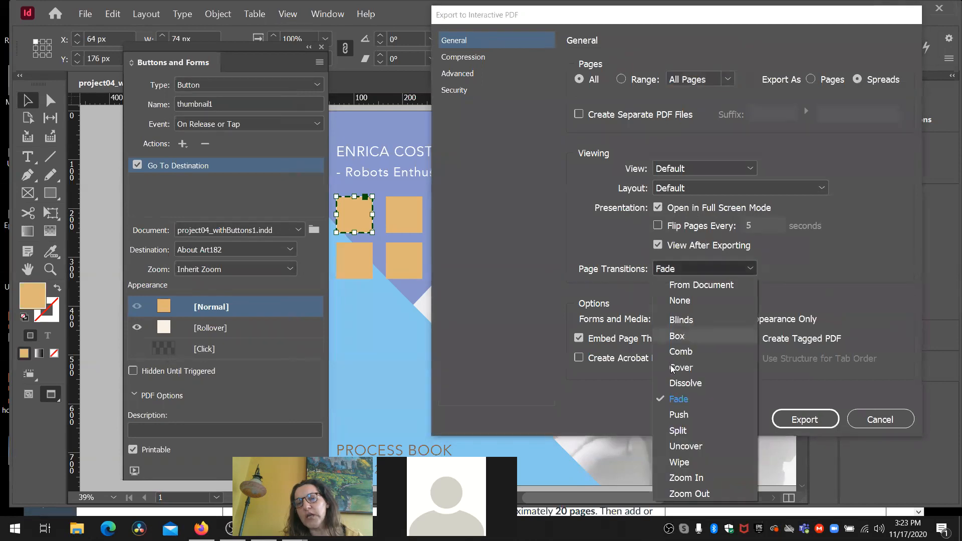
click(675, 400)
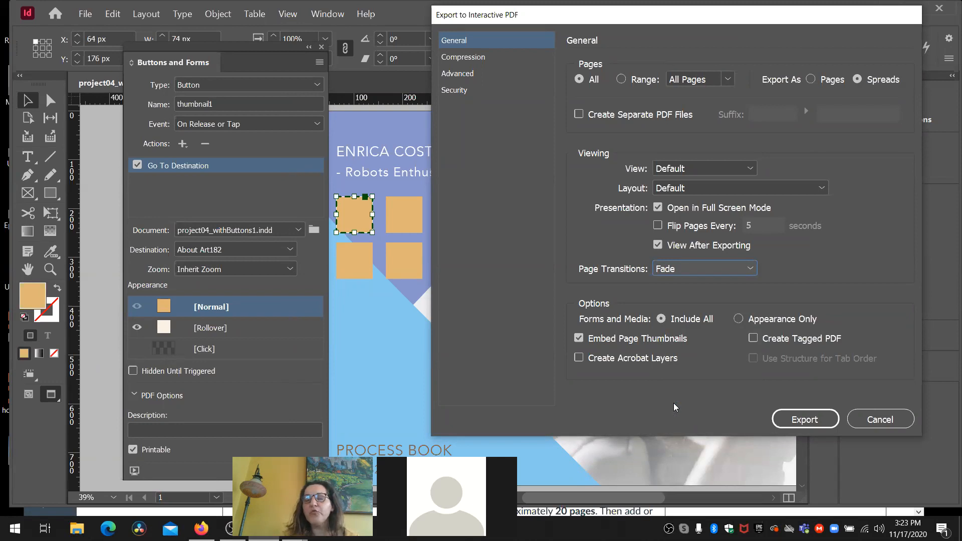
click(754, 270)
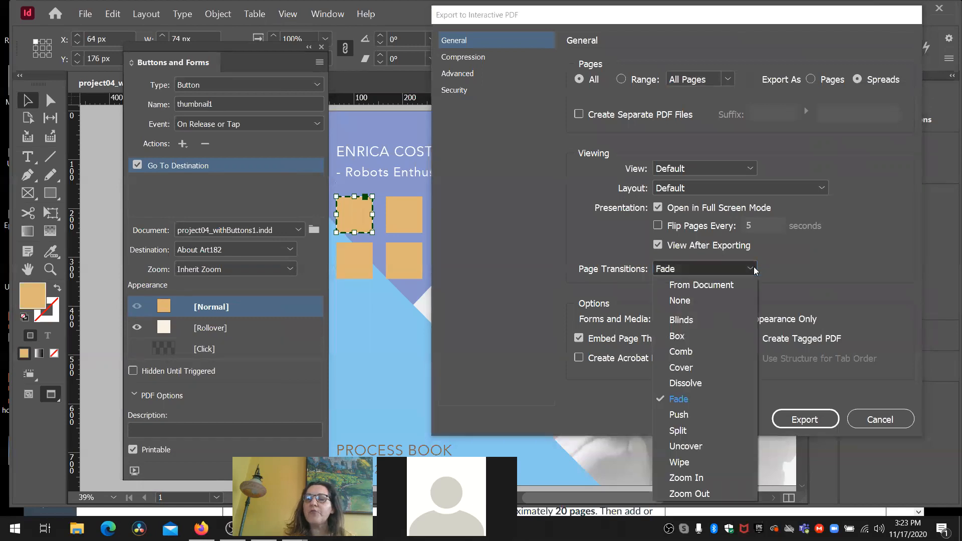
click(699, 406)
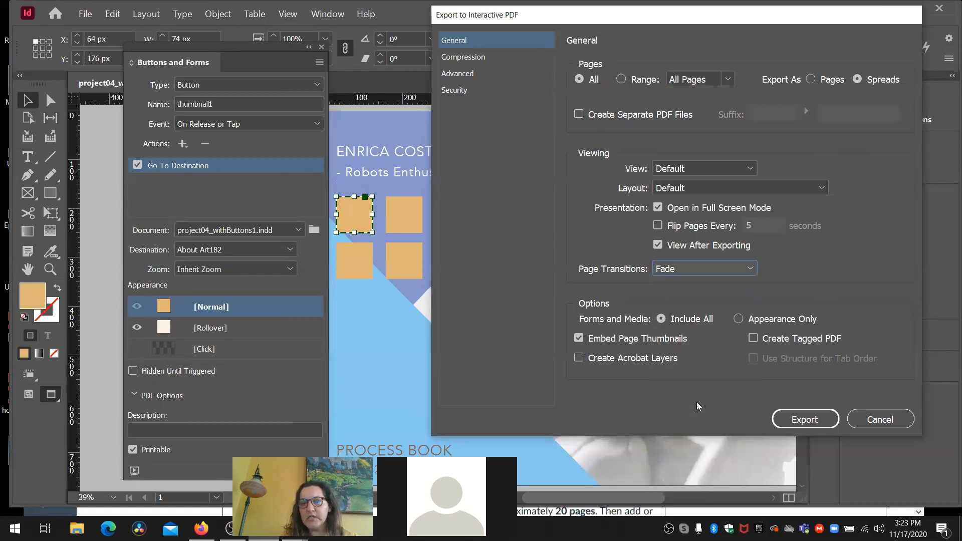
click(803, 420)
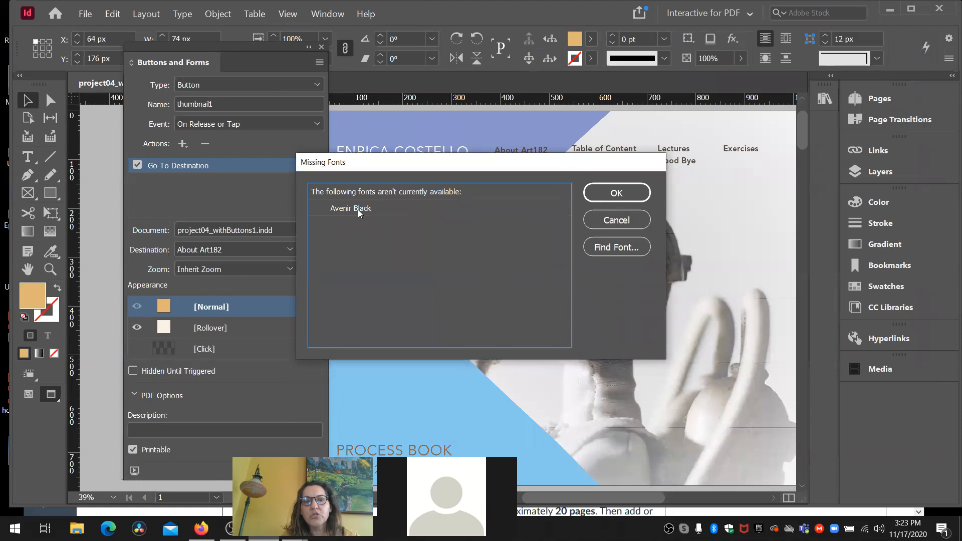
click(607, 194)
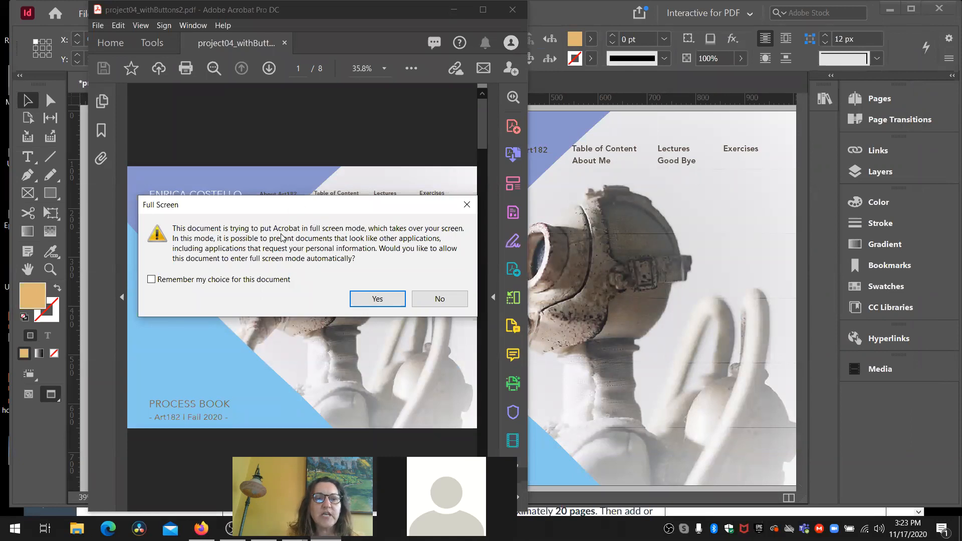
- Test the cover's thumbnail buttons and page links in the full-screen PDF, and switch back to InDesign
click(377, 299)
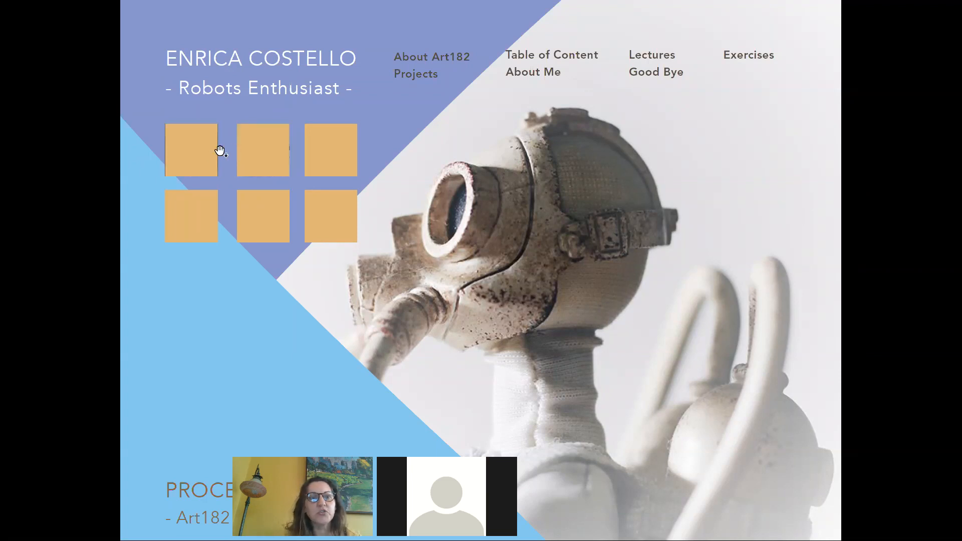
click(206, 155)
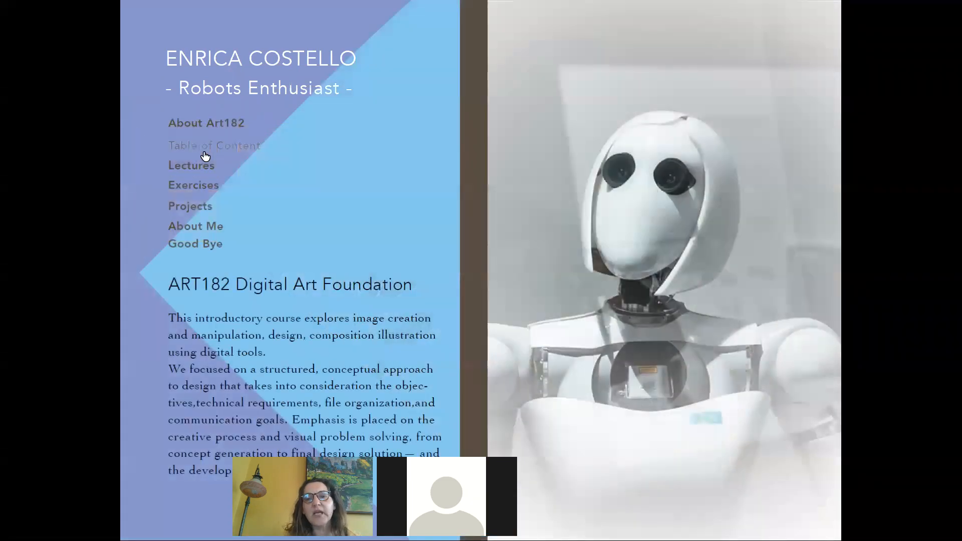
click(203, 147)
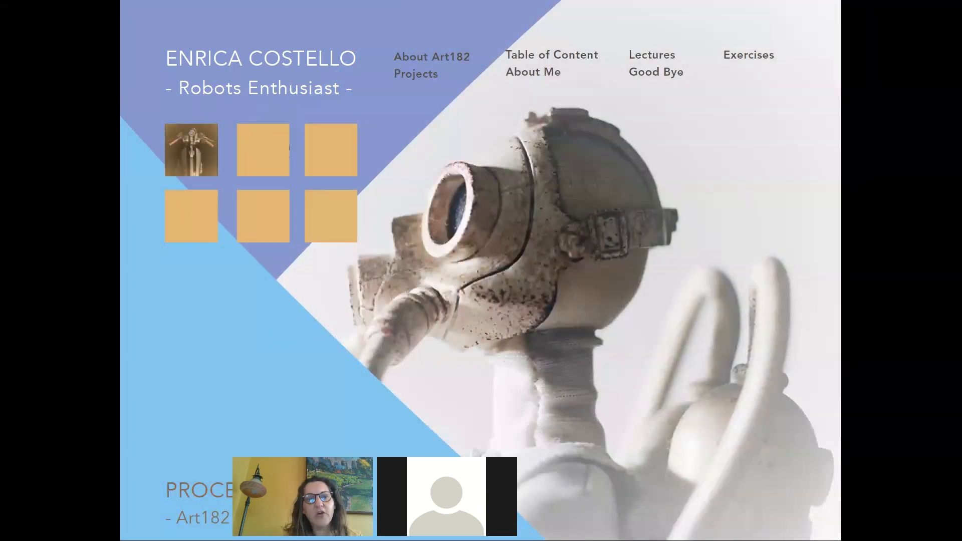
click(285, 165)
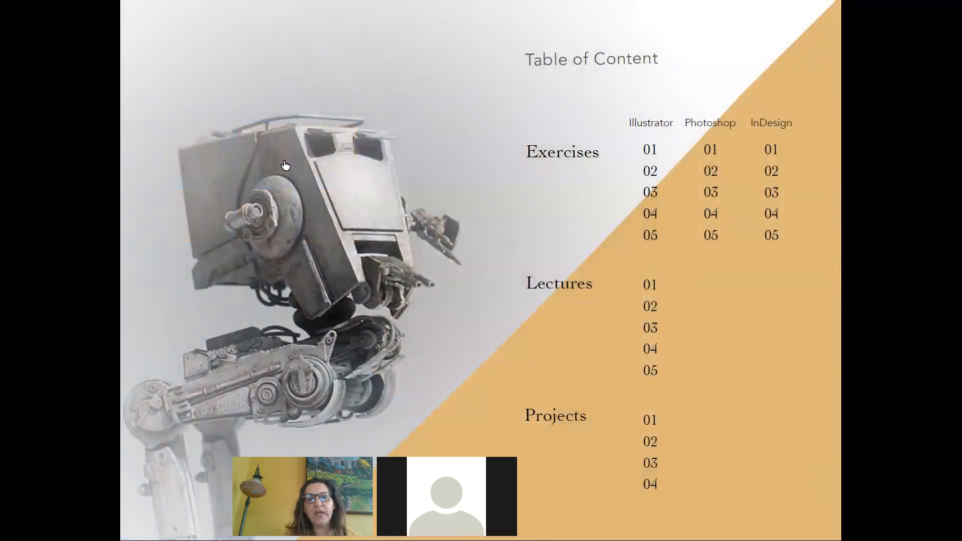
key(Left)
key(Left)
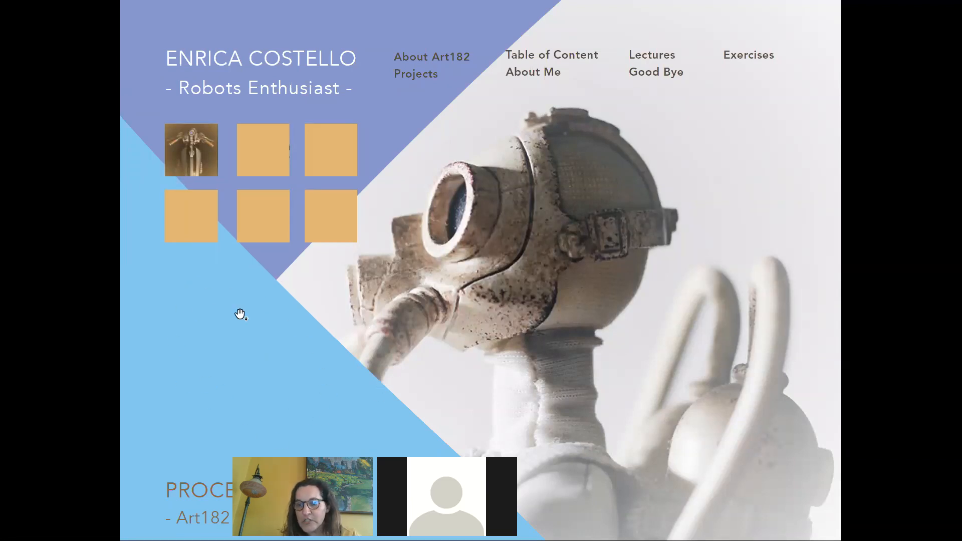
key(alt+Tab)
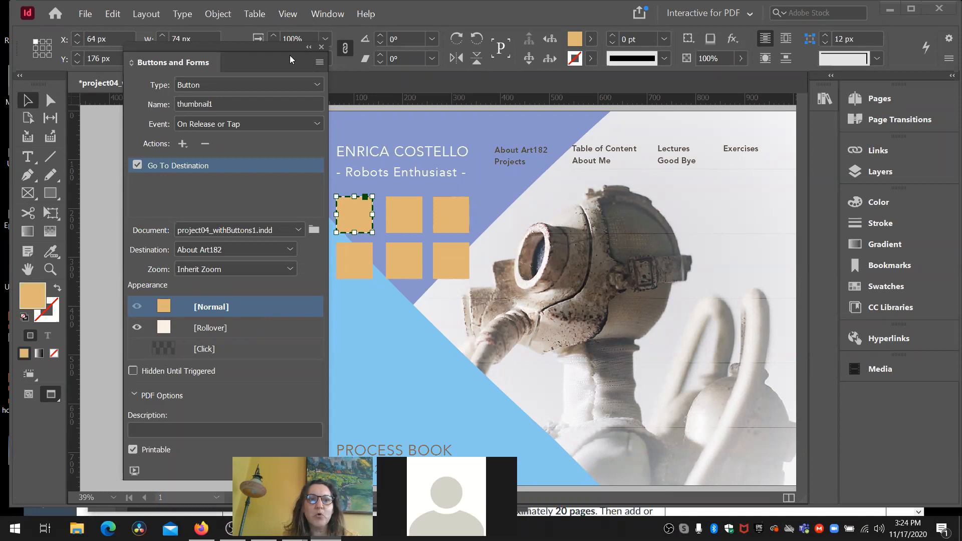
- Dock the Buttons and Forms panel between Layers and Color, and deselect the upper-left orange square
drag(239, 67, 868, 192)
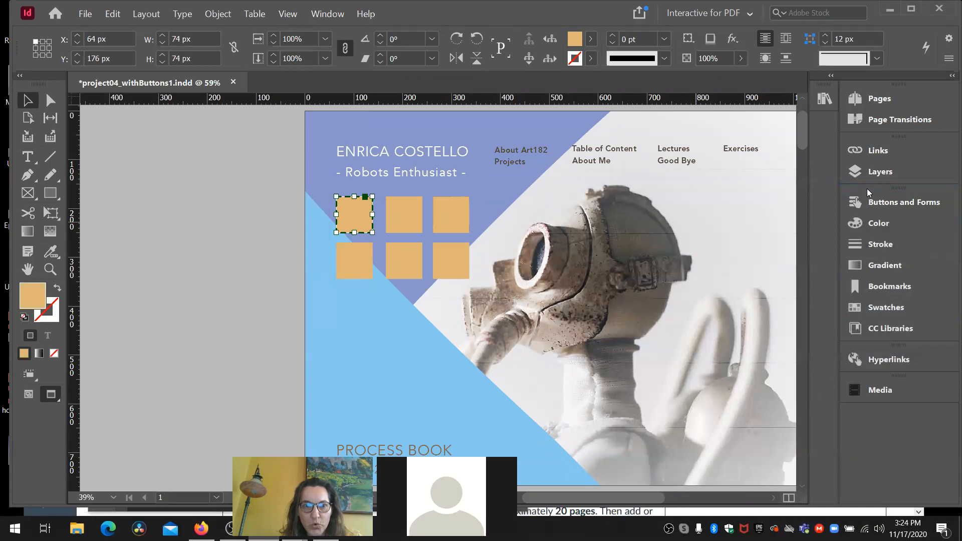
click(216, 233)
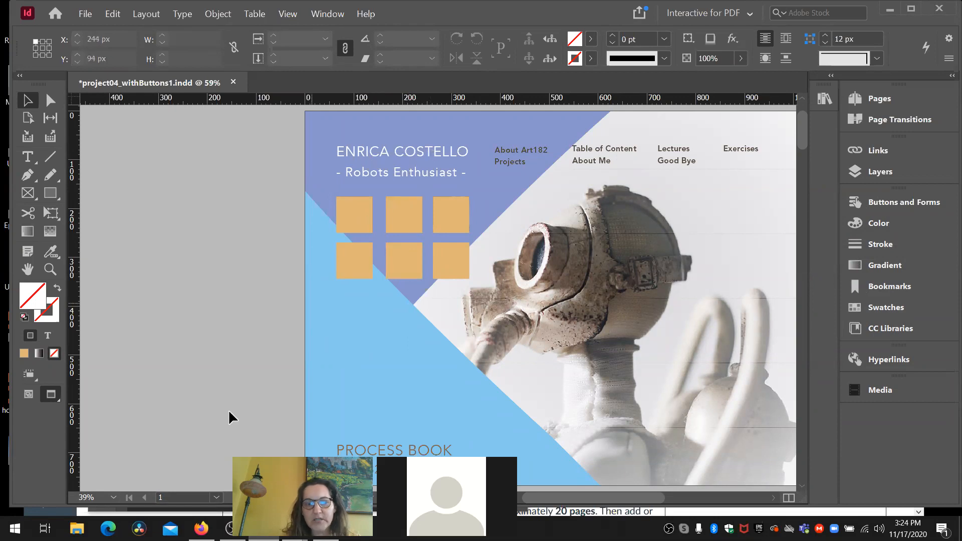
- Switch to Firefox and open google.com in a new tab
key(alt+Tab)
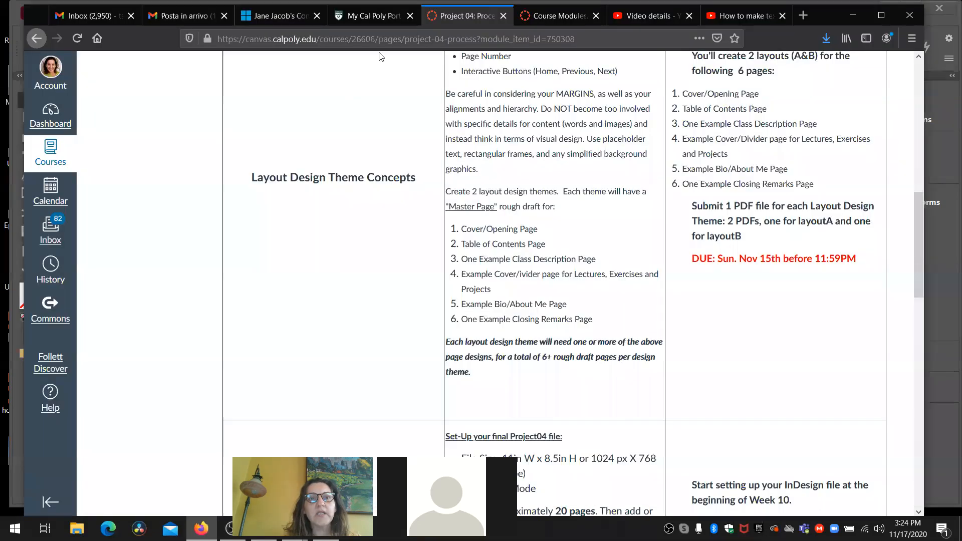
click(806, 18)
text(google.com/)
key(Return)
- Search Google for portfolio+design+sites and show the image results
text(po)
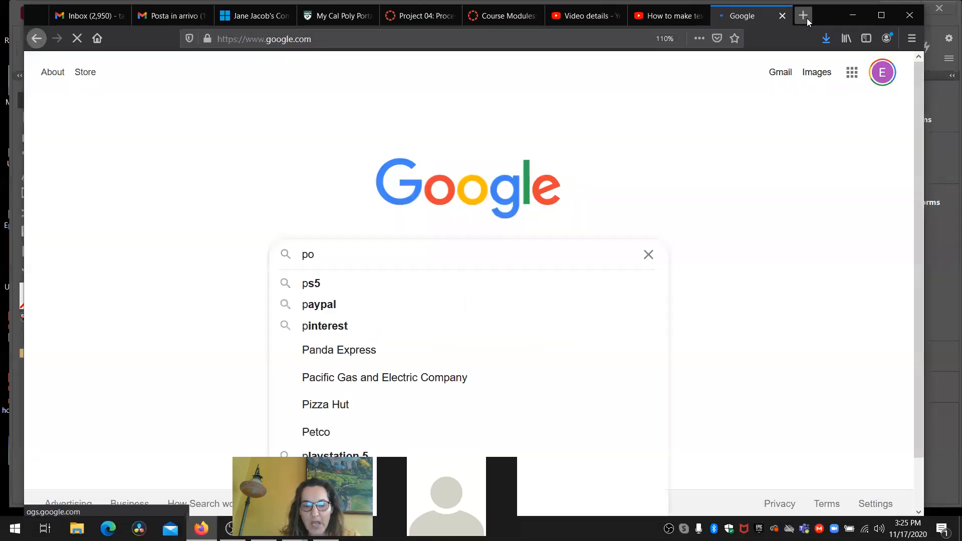
text(rtfolio)
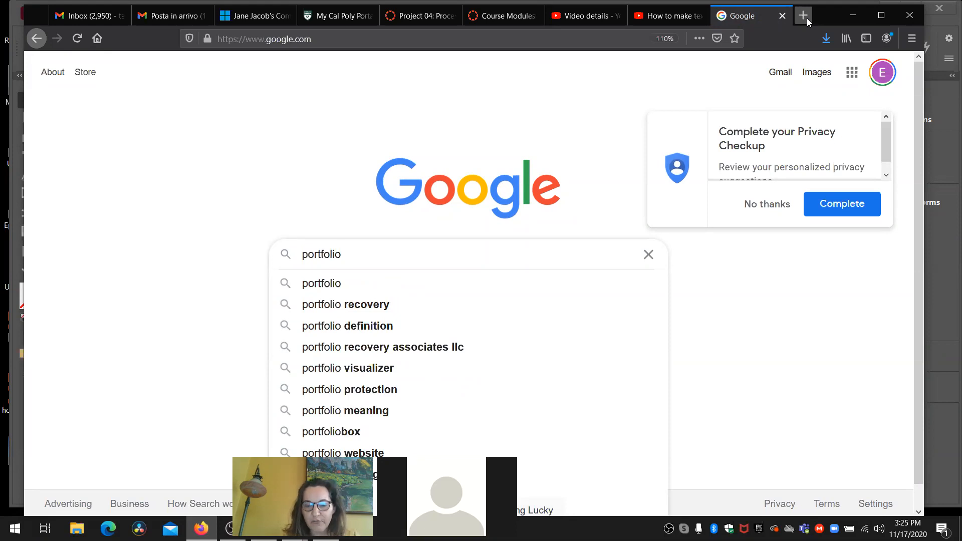
text(+desing)
key(BackSpace)
key(BackSpace)
text(gn)
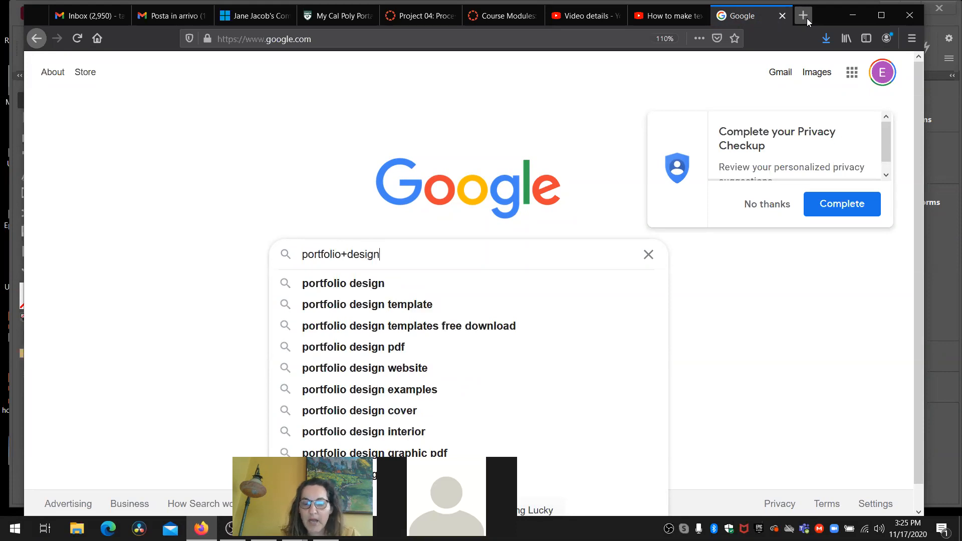
text(+sites)
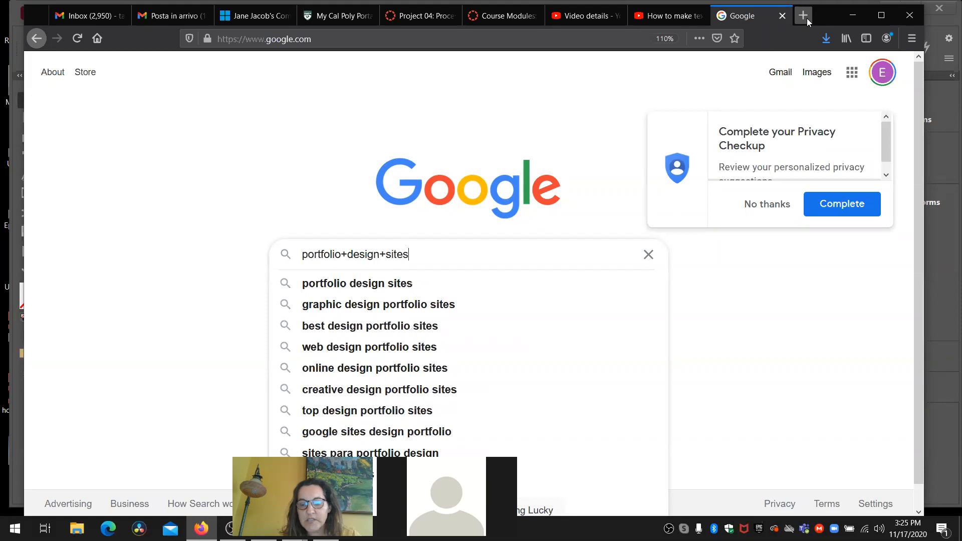
key(Return)
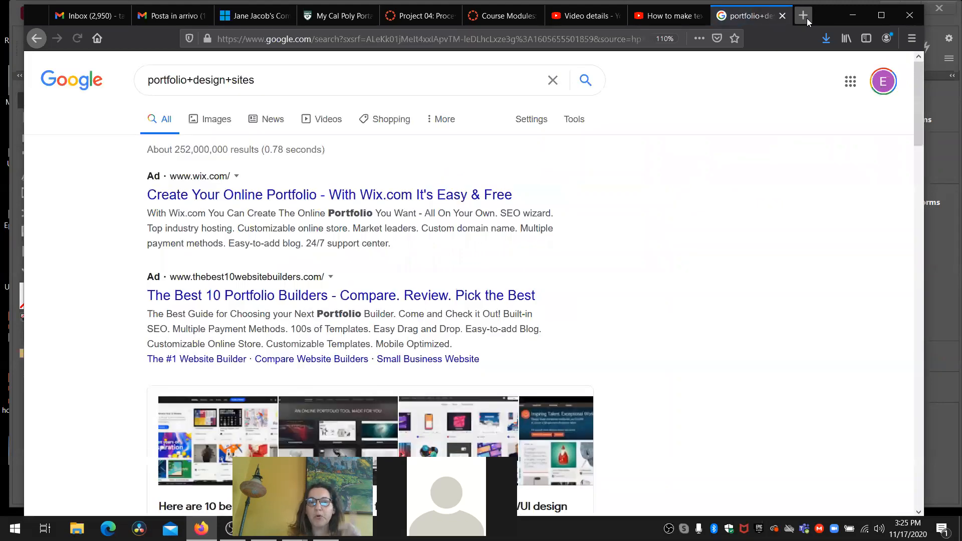
click(222, 125)
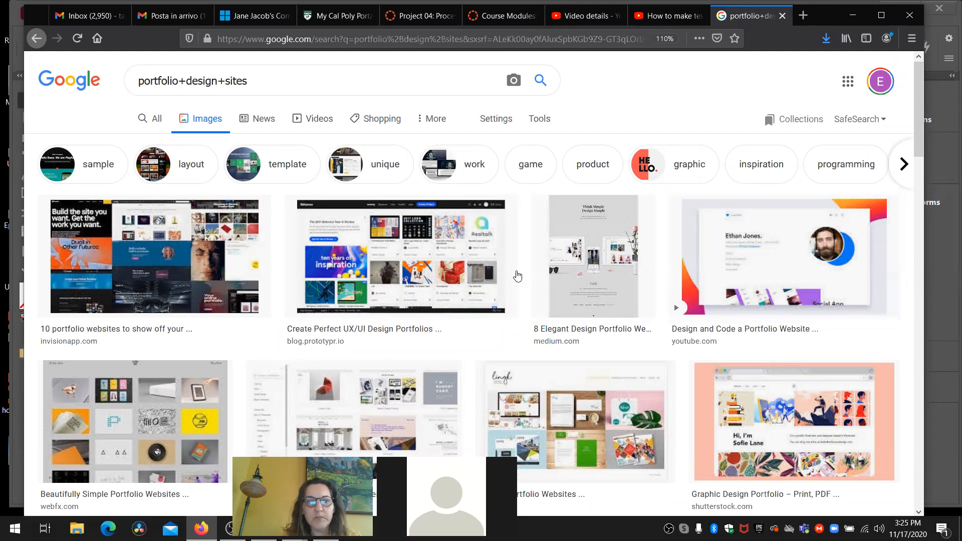
- Browse the portfolio image results and open the Speckyboy page behind the Creative Personal Portfolio Websites image
scroll(364, 294, down, 2)
scroll(364, 294, down, 3)
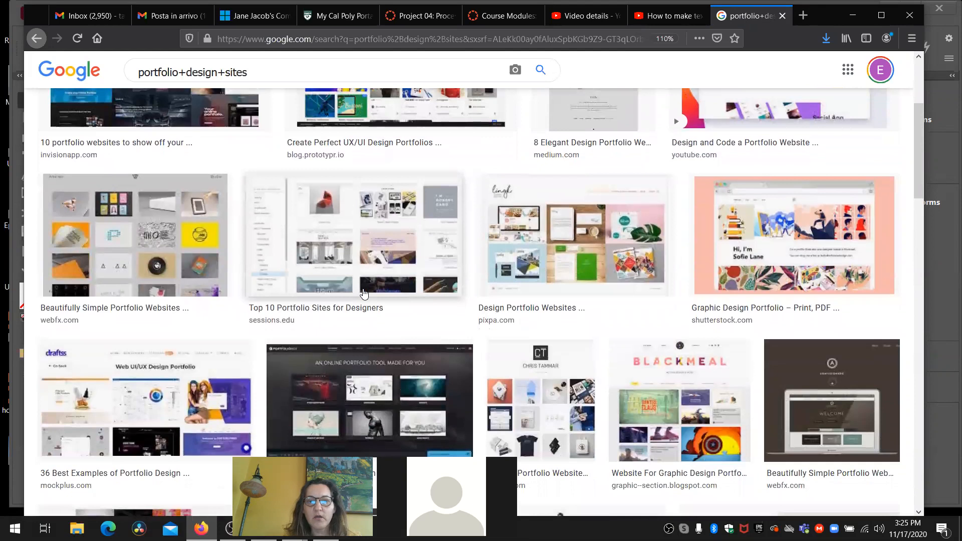
scroll(364, 294, down, 2)
scroll(364, 294, down, 1)
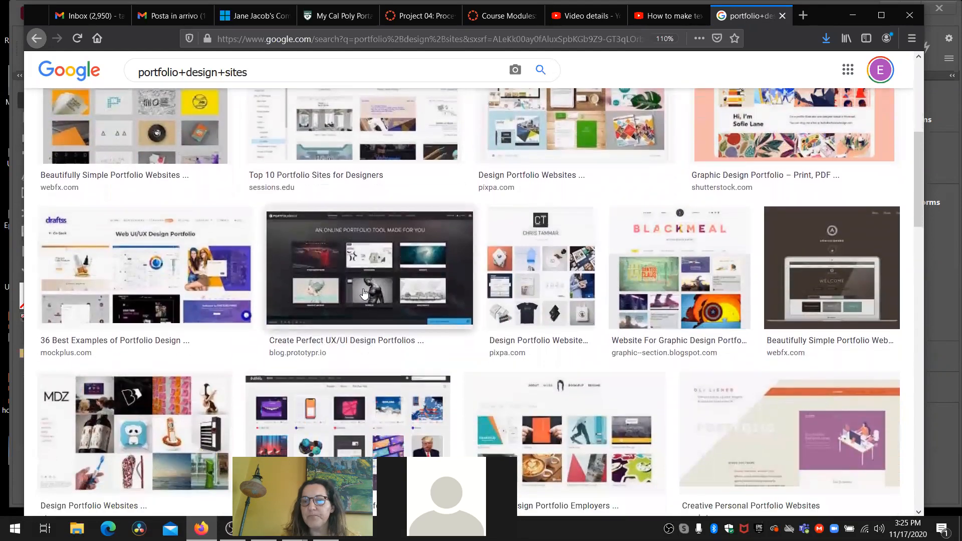
scroll(364, 294, down, 1)
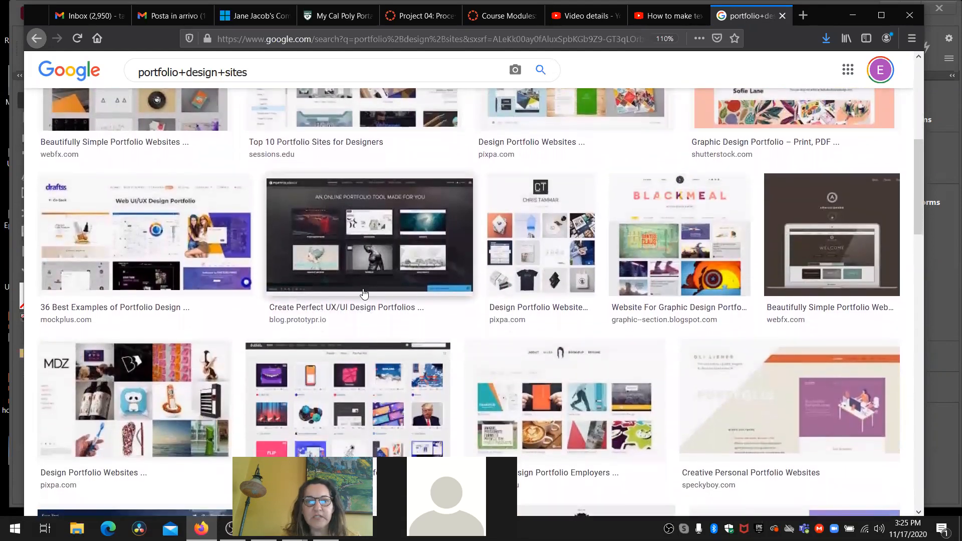
scroll(365, 294, down, 2)
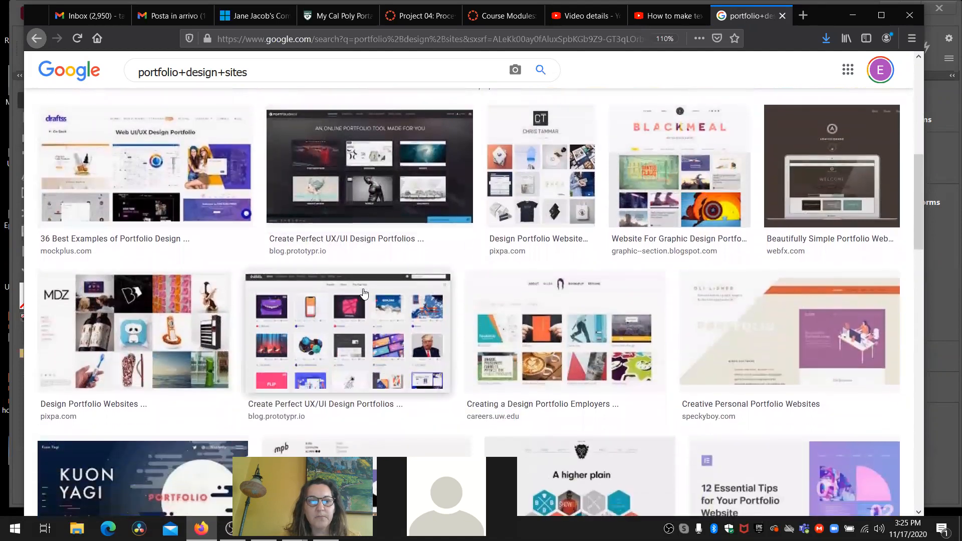
scroll(364, 294, down, 2)
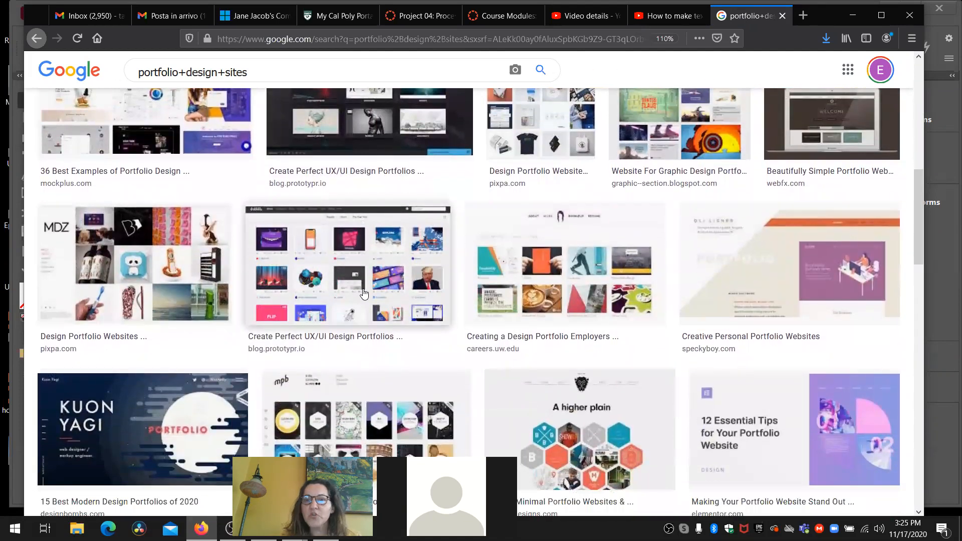
click(715, 303)
click(666, 295)
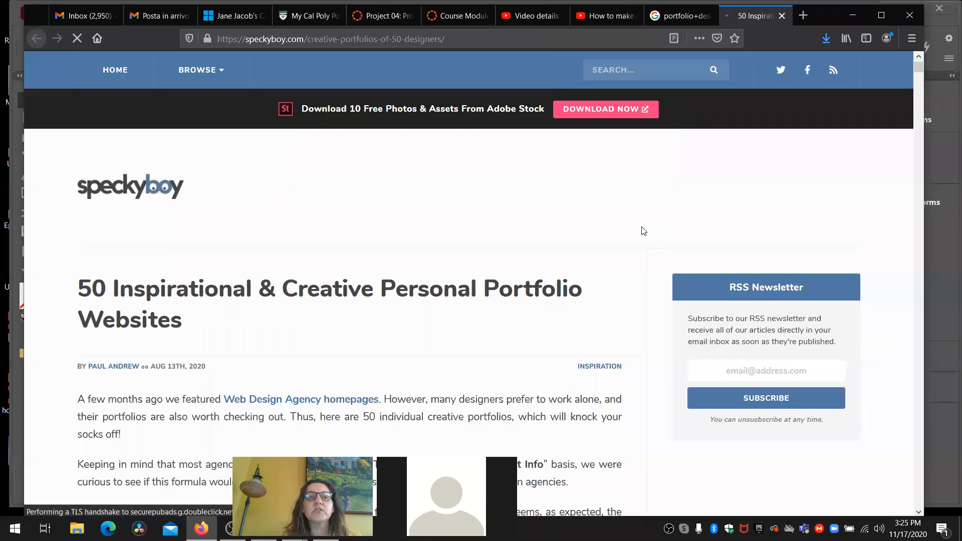
- Examine the example portfolio layouts in the Speckyboy article, and close its tab
scroll(464, 288, down, 5)
scroll(464, 288, down, 7)
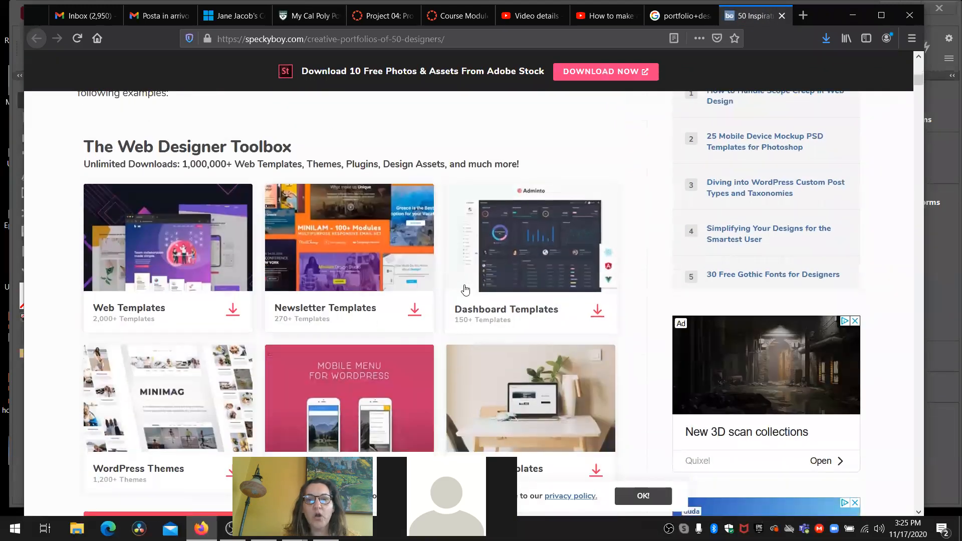
scroll(465, 290, down, 3)
scroll(464, 289, down, 7)
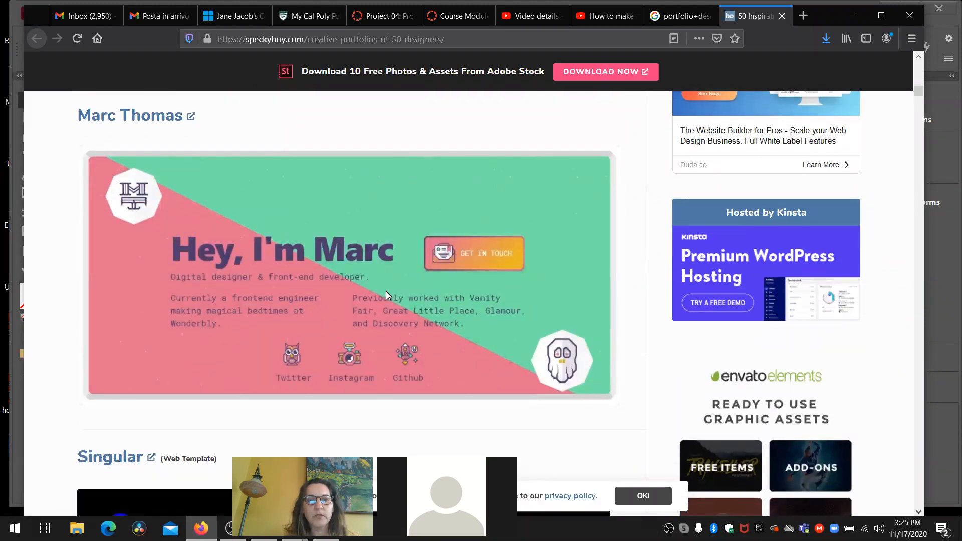
scroll(386, 293, down, 15)
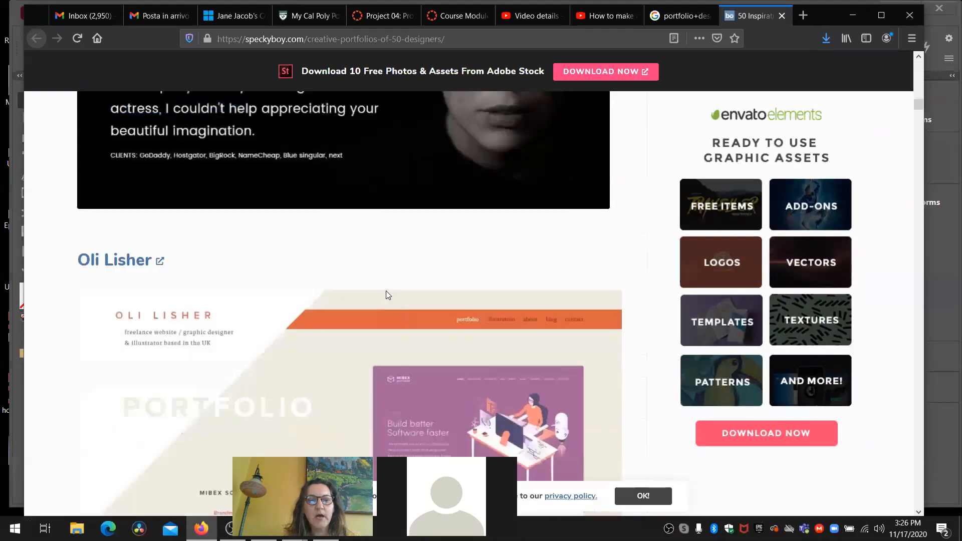
scroll(386, 294, down, 6)
scroll(385, 295, up, 3)
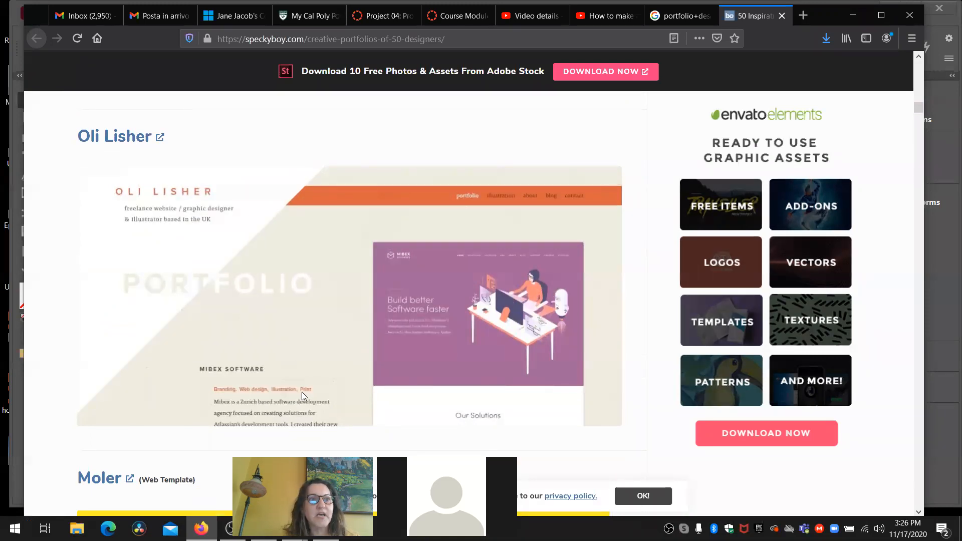
scroll(303, 396, down, 6)
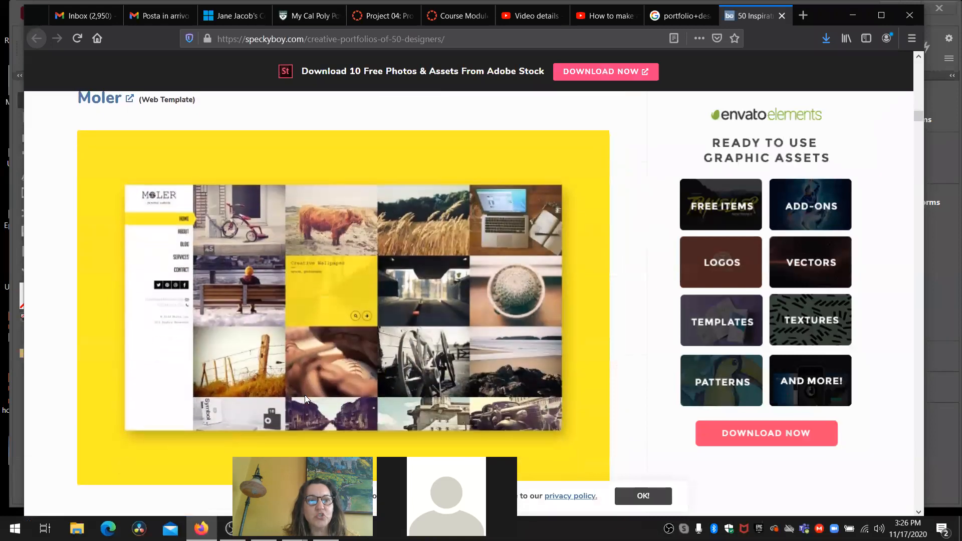
scroll(305, 399, down, 4)
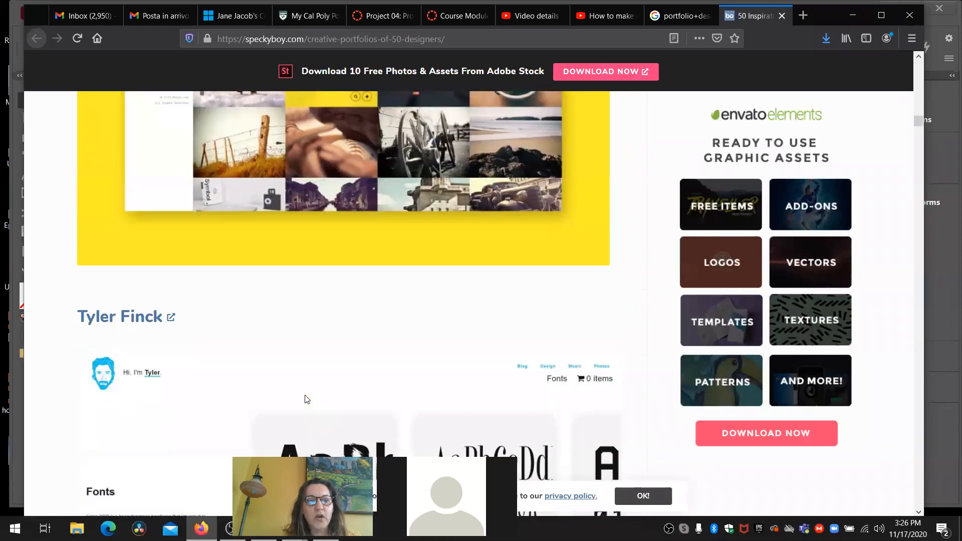
scroll(307, 399, down, 4)
scroll(307, 399, down, 5)
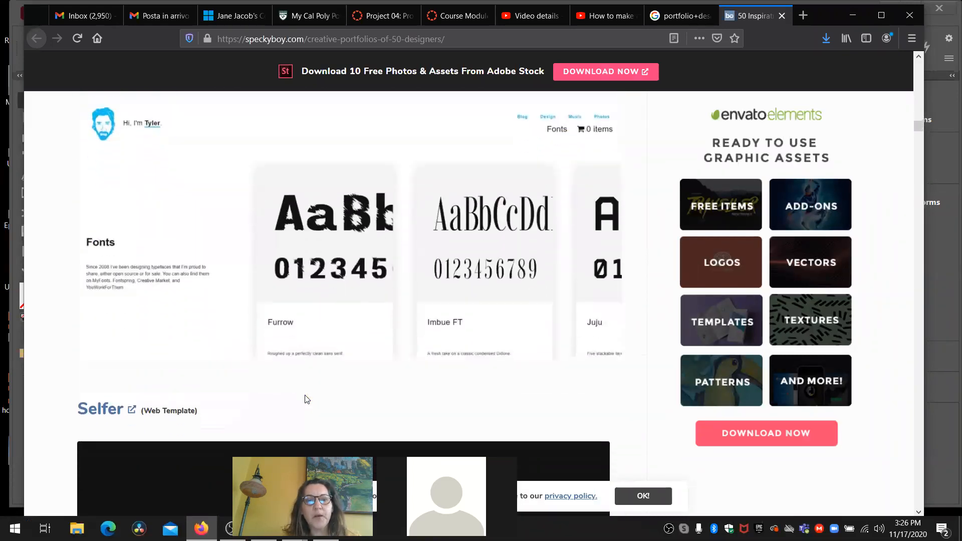
scroll(307, 399, down, 3)
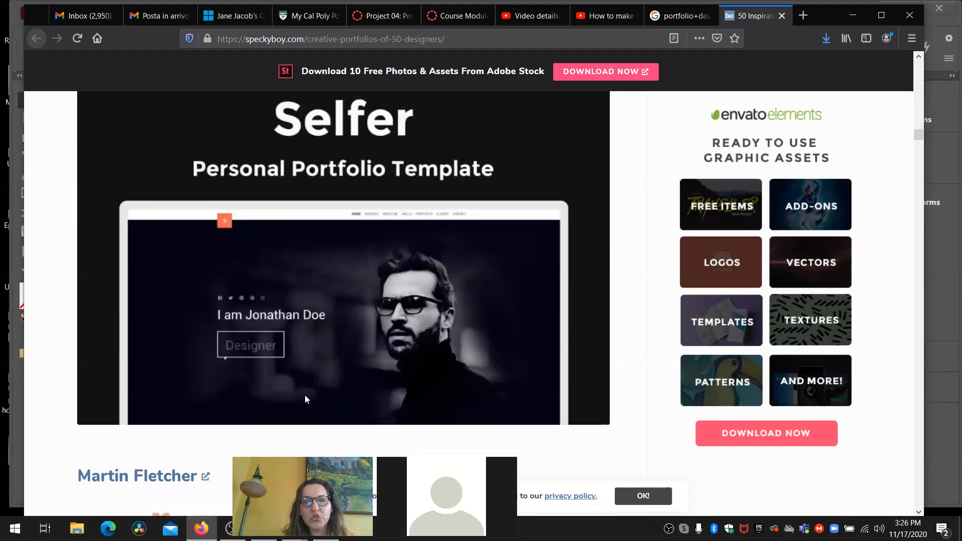
scroll(306, 399, up, 10)
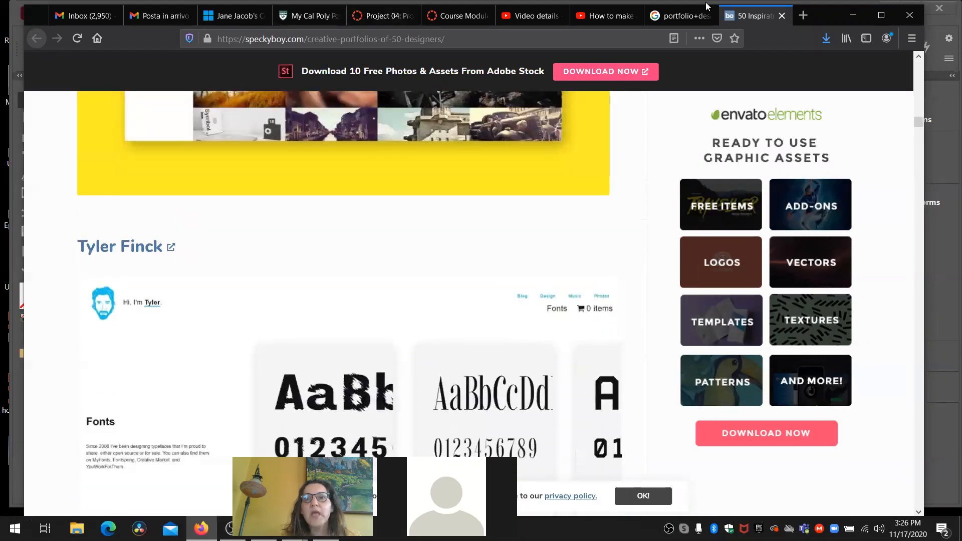
click(782, 16)
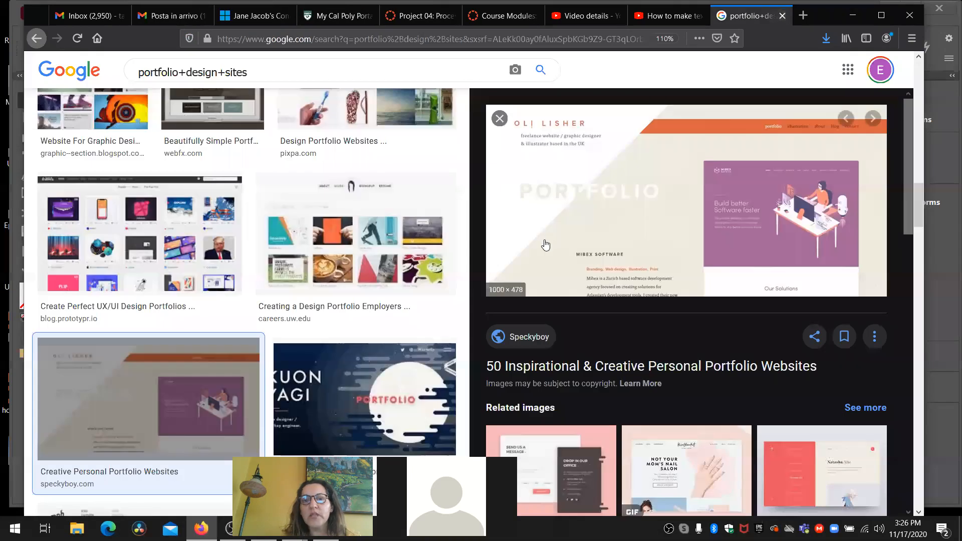
- Find the Top 40 Minimal Portfolio Websites image in the results and open its page on The Best Designs
scroll(392, 261, down, 8)
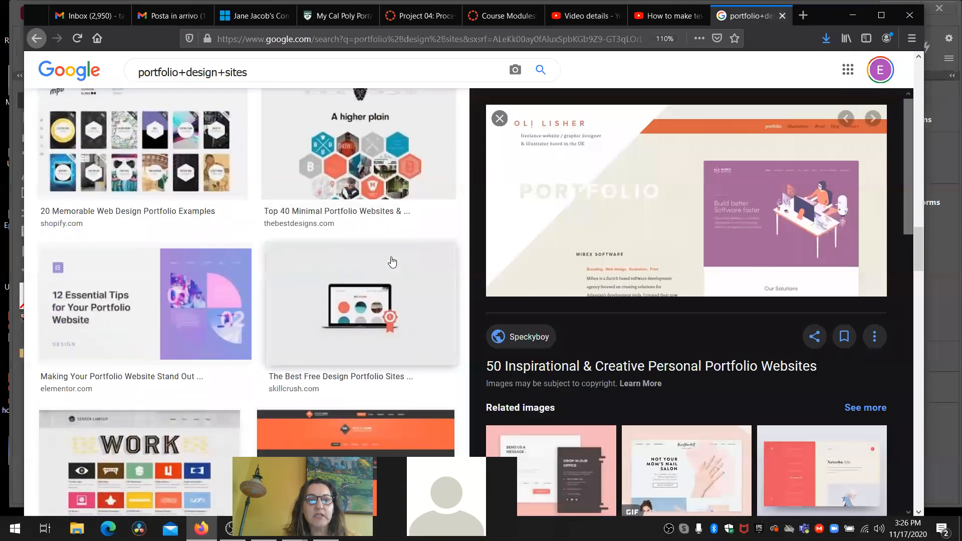
click(346, 192)
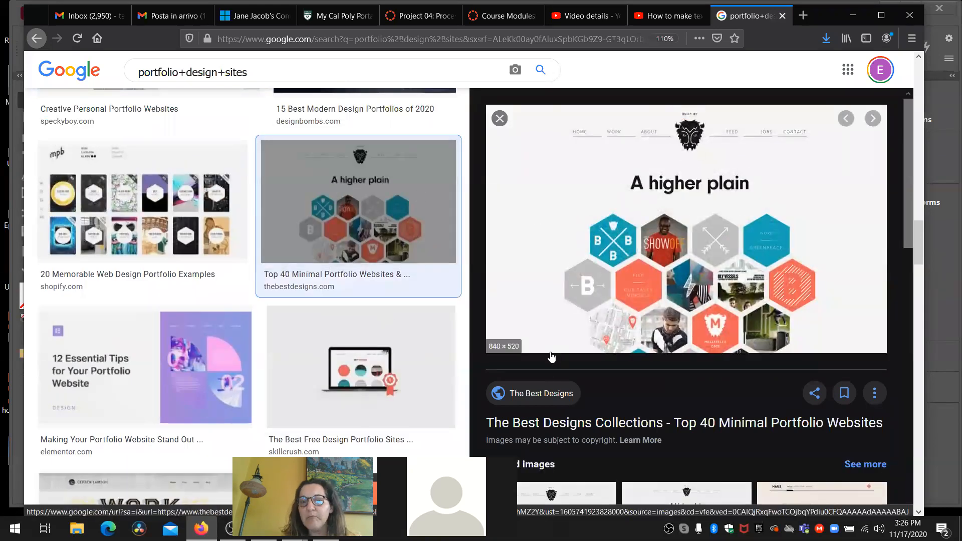
click(549, 395)
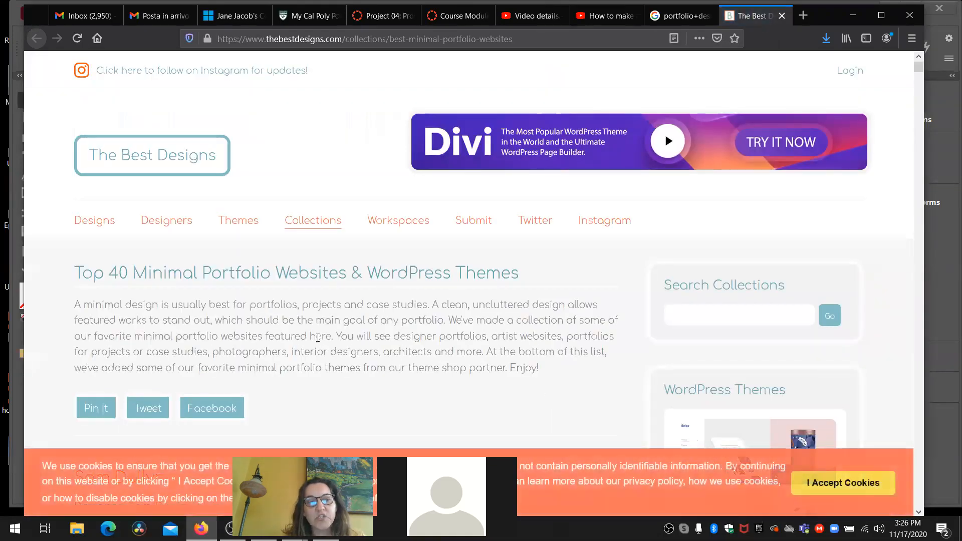
- Look through the minimal portfolio examples on The Best Designs and open the A.H.A Design website
scroll(318, 341, down, 3)
scroll(318, 341, down, 4)
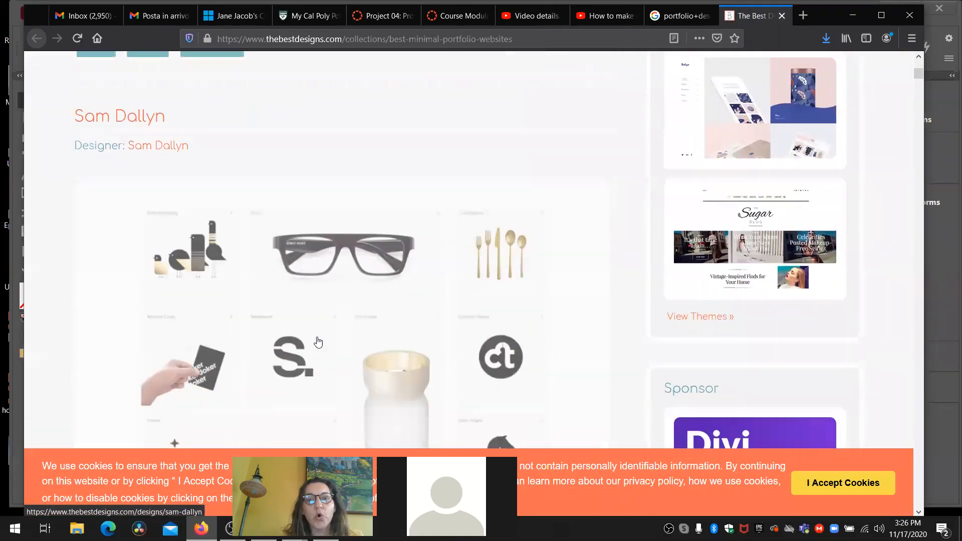
scroll(318, 342, down, 10)
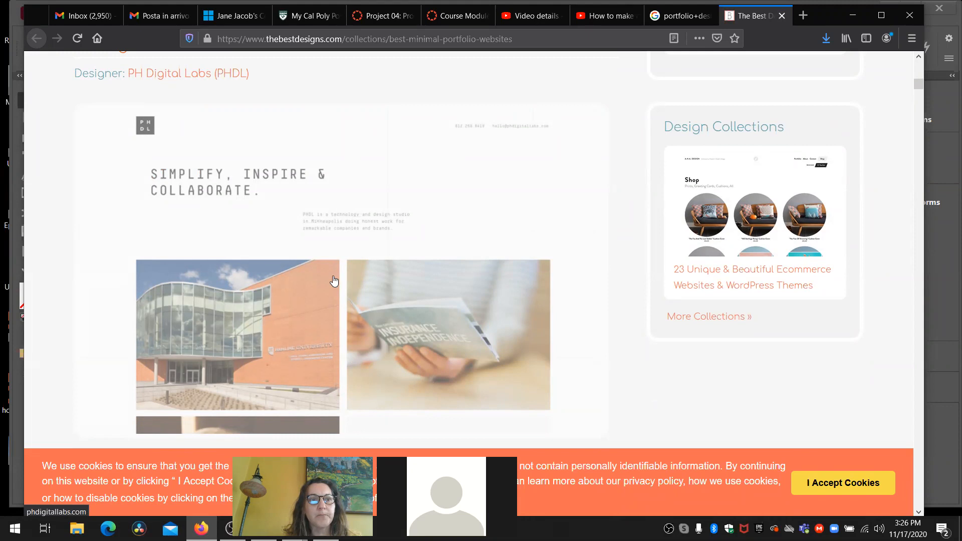
scroll(334, 280, down, 4)
scroll(335, 280, down, 4)
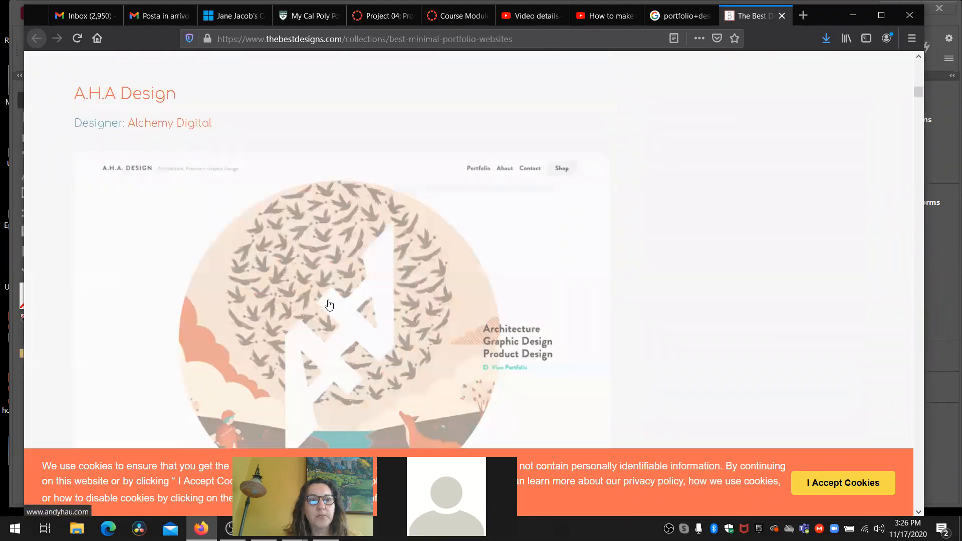
click(329, 304)
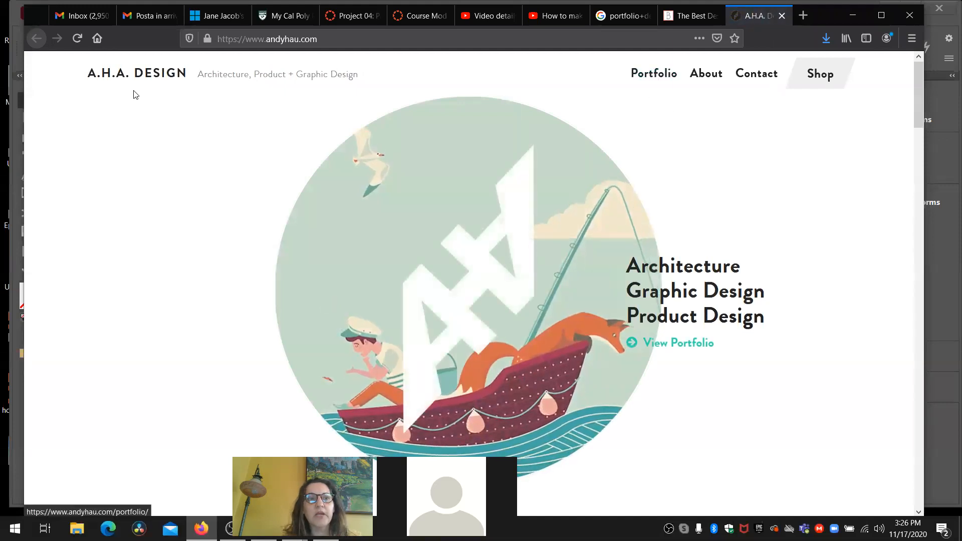
- Explore the A.H.A. Design site's main navigation links, ending on its Portfolio page
click(653, 75)
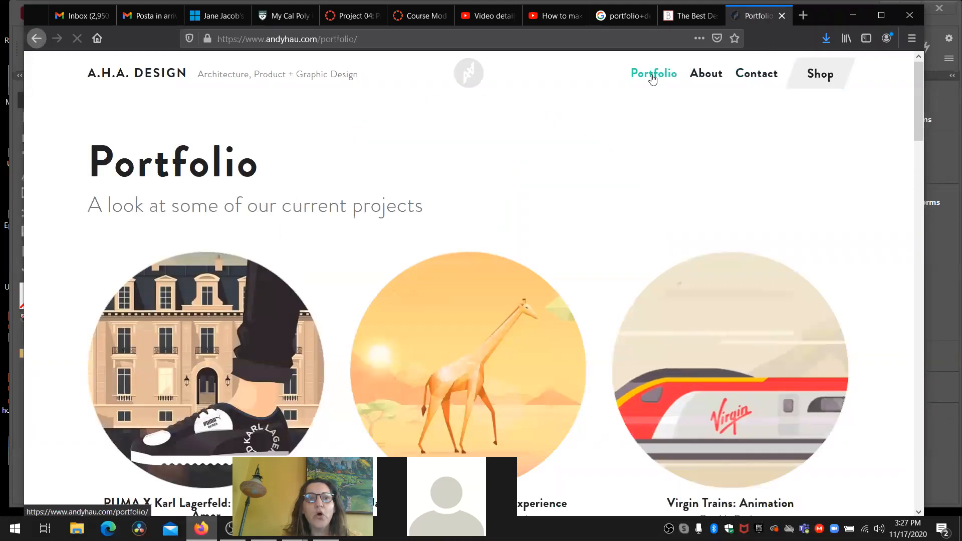
click(707, 78)
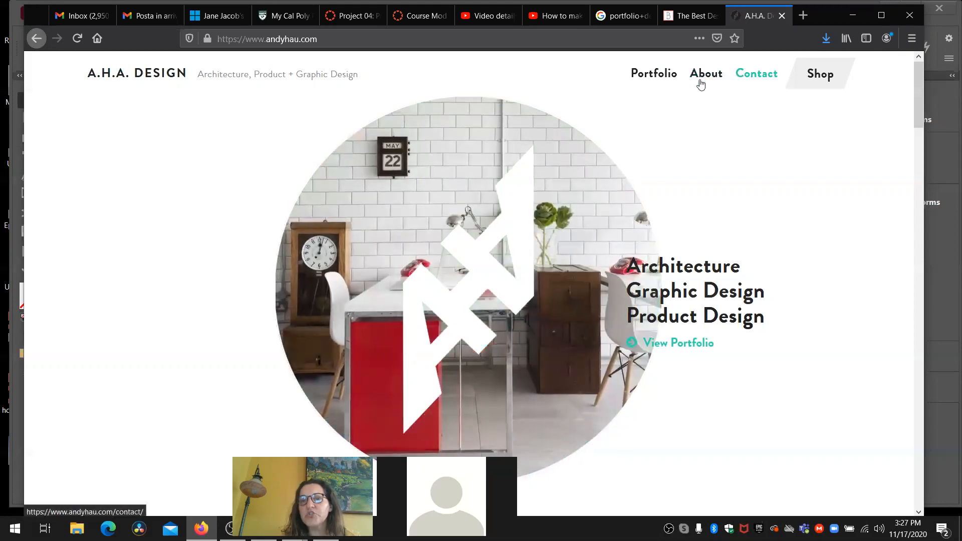
click(658, 78)
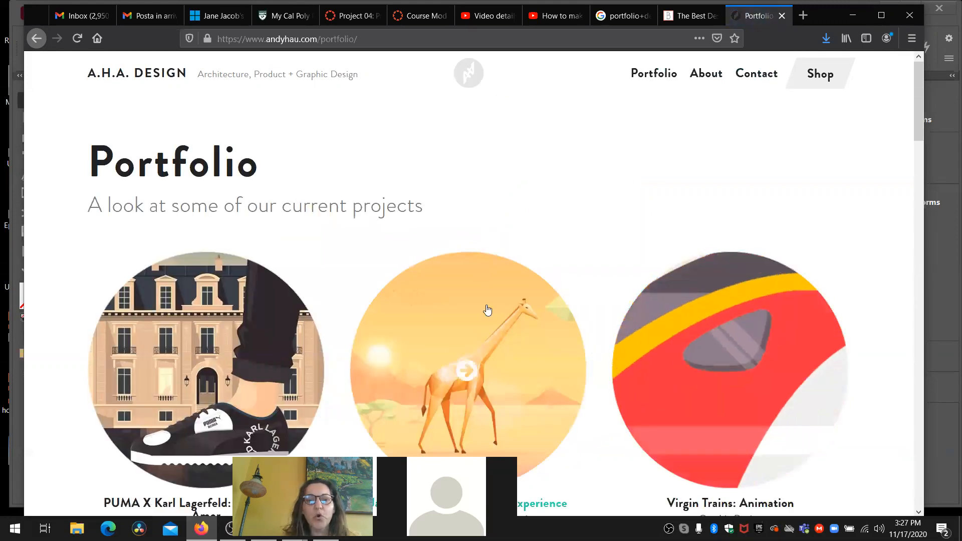
- Open the Jaguar Land Rover: Digital Experience project and examine how its page presents the text and illustrations
click(498, 354)
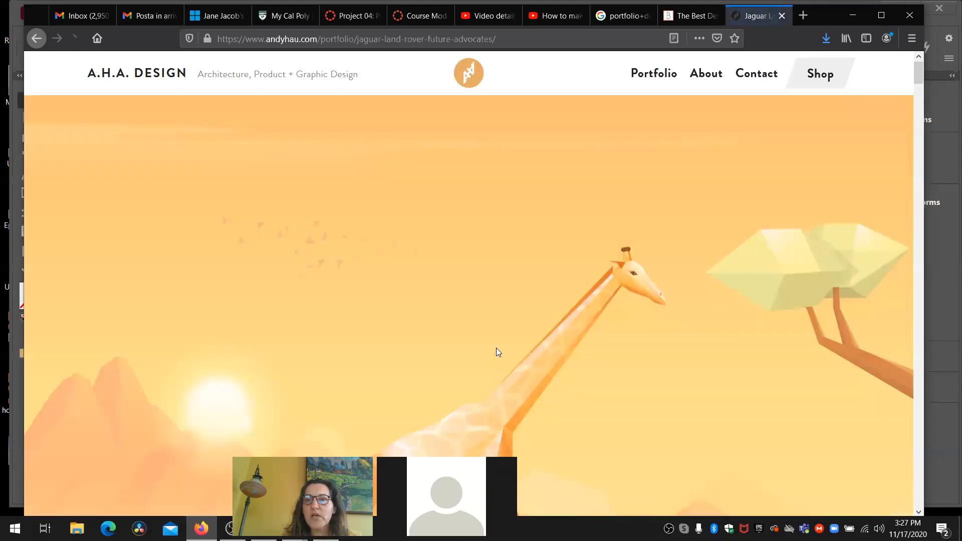
scroll(497, 349, down, 10)
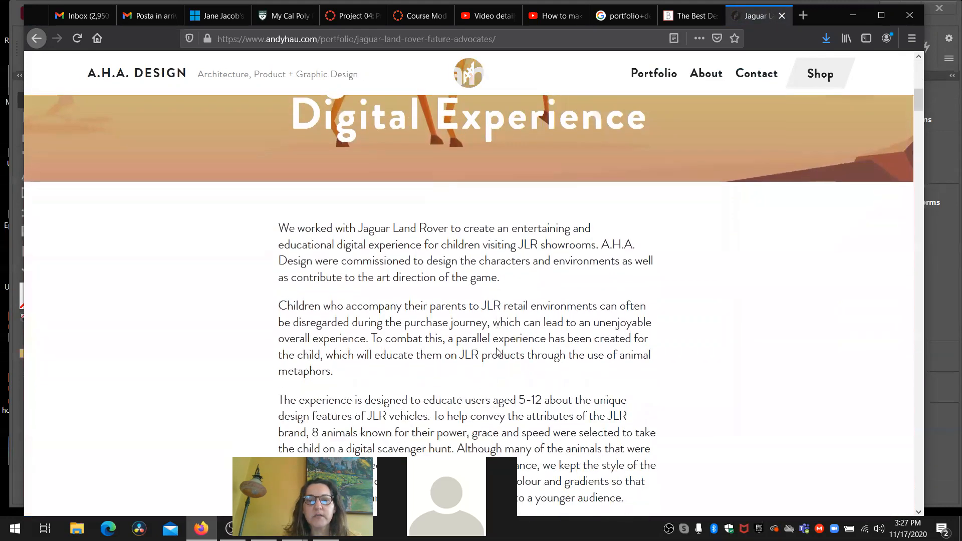
scroll(496, 349, down, 3)
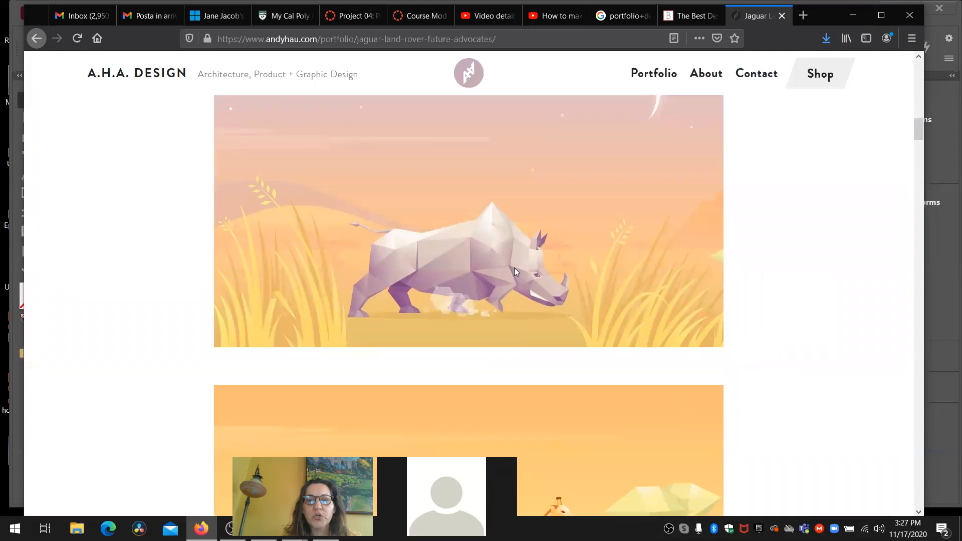
scroll(516, 272, down, 20)
scroll(516, 272, down, 20)
scroll(514, 267, down, 6)
scroll(514, 268, up, 15)
scroll(515, 268, up, 20)
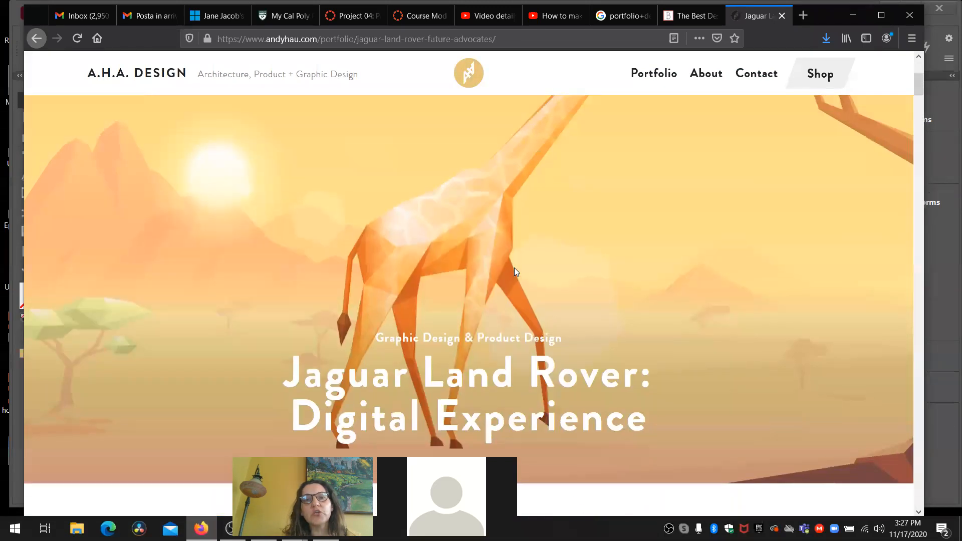
scroll(516, 272, up, 5)
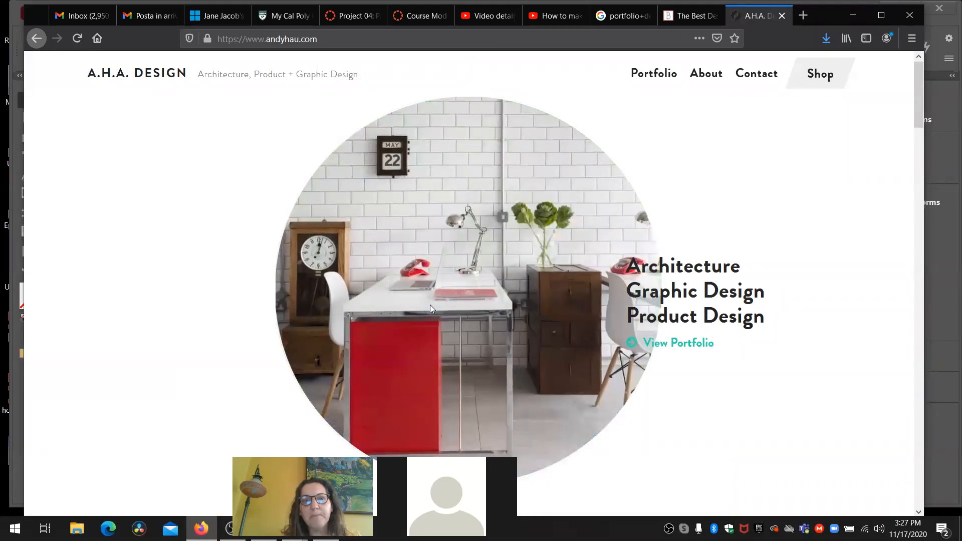
- Reopen the A.H.A. Design Portfolio page, and minimize the browser to return to the project04_withButtons1.indd document in InDesign
click(664, 79)
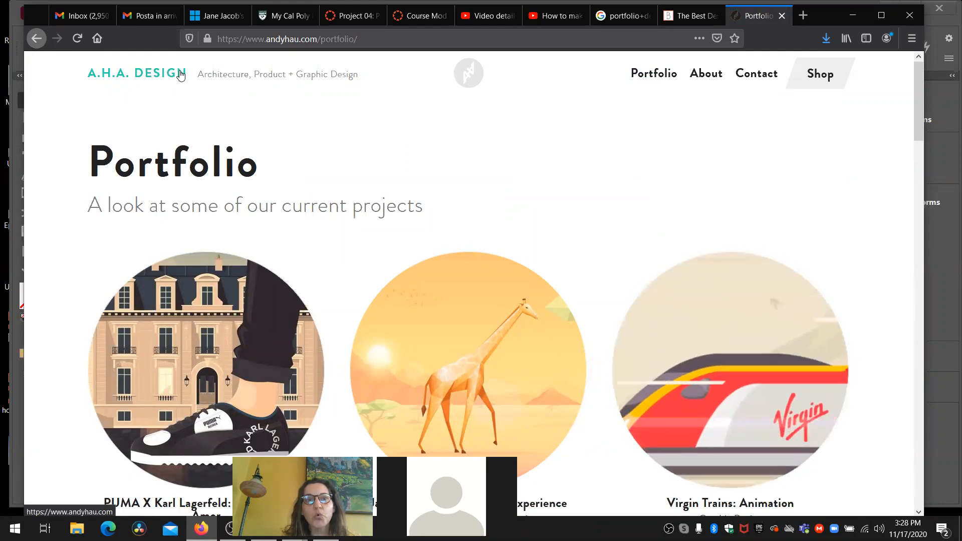
click(854, 18)
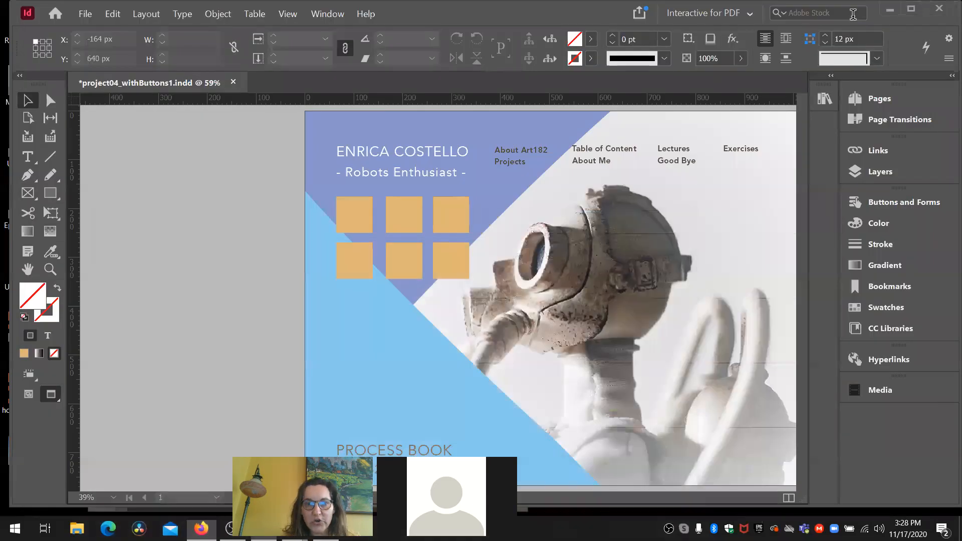